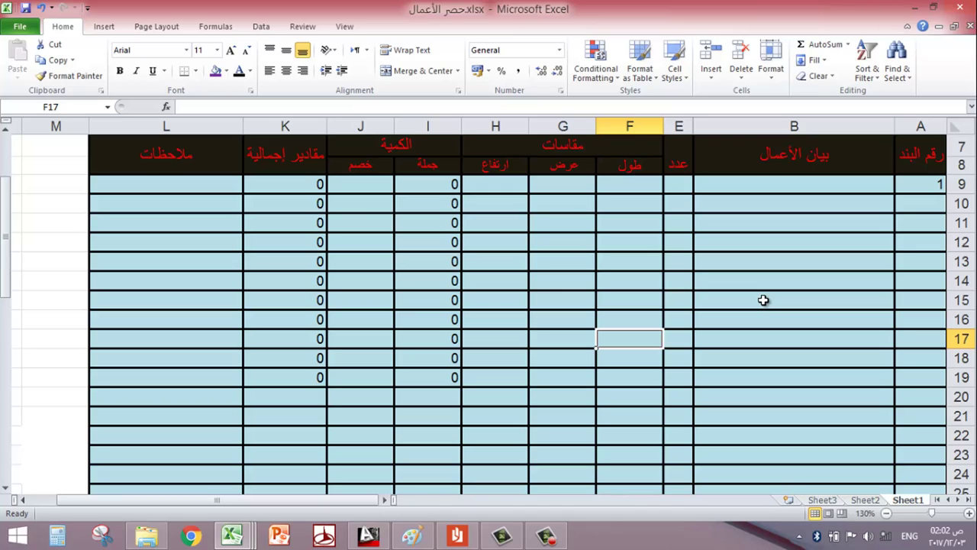
Switch to Paint and handwrite the measurement units م٢, م, م٣, عدد, طن and مقطوعية in a row with the brush, with a mark under م٢.
left_click(439, 244)
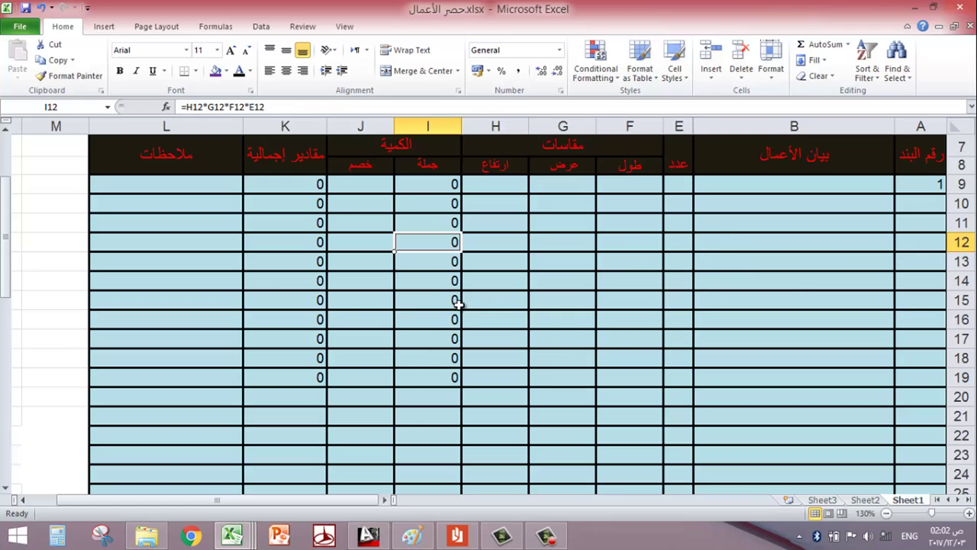
left_click(412, 534)
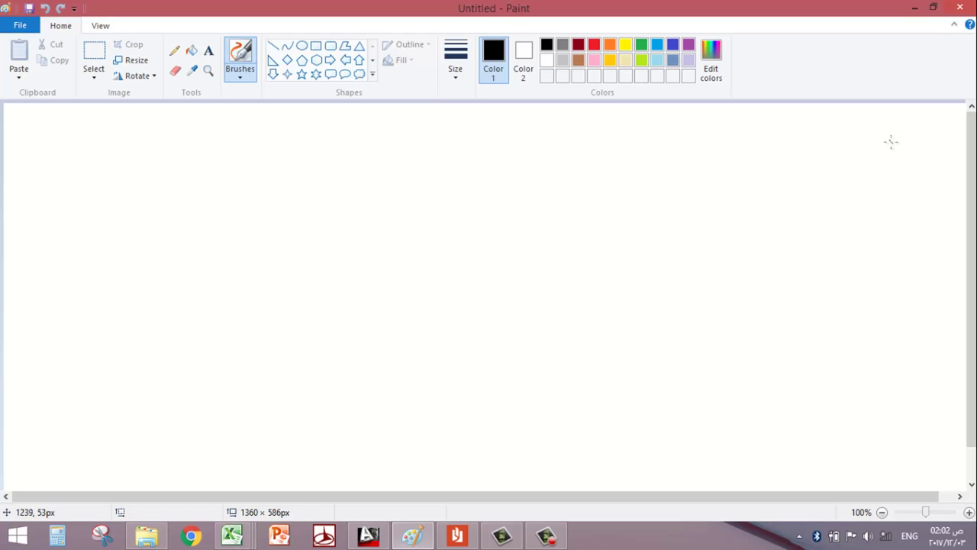
left_click(239, 68)
left_click(297, 97)
mouse_move(915, 130)
left_mouse_down()
mouse_move(910, 178)
mouse_move(883, 155)
left_mouse_up()
left_click_drag(744, 143, 763, 194)
left_click_drag(641, 141, 680, 206)
mouse_move(634, 129)
left_mouse_down()
mouse_move(622, 148)
mouse_move(640, 181)
left_mouse_up()
mouse_move(539, 145)
left_mouse_down()
mouse_move(516, 177)
mouse_move(473, 173)
mouse_move(464, 191)
left_mouse_up()
mouse_move(390, 203)
left_mouse_down()
mouse_move(402, 156)
mouse_move(338, 208)
left_mouse_up()
left_click_drag(376, 115, 399, 158)
mouse_move(260, 161)
left_mouse_down()
mouse_move(279, 168)
mouse_move(166, 200)
mouse_move(158, 229)
left_mouse_up()
mouse_move(232, 142)
left_mouse_down()
mouse_move(176, 195)
mouse_move(107, 197)
mouse_move(95, 169)
left_mouse_up()
left_click_drag(144, 200, 156, 209)
mouse_move(112, 173)
left_mouse_down()
mouse_move(100, 177)
mouse_move(108, 160)
left_mouse_up()
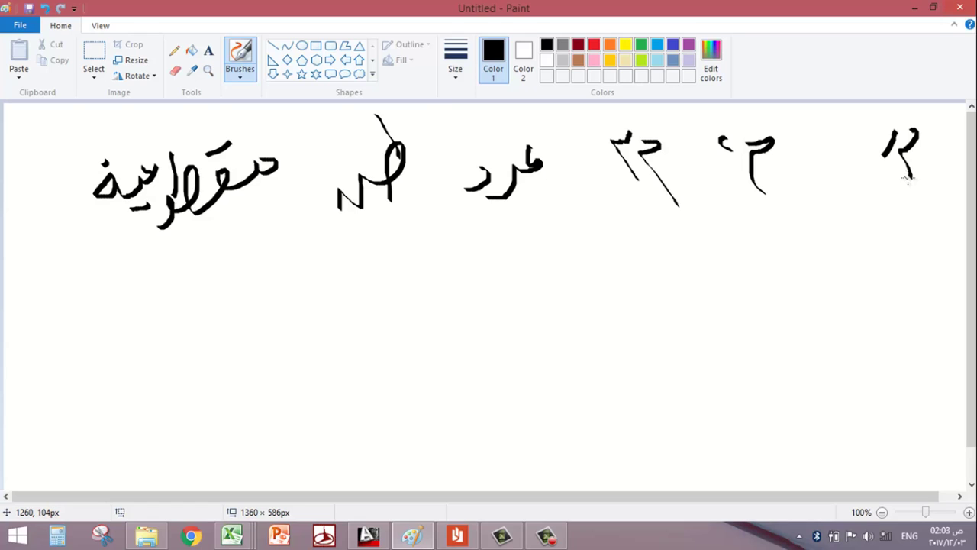
mouse_move(903, 200)
left_mouse_down()
mouse_move(896, 248)
mouse_move(904, 200)
left_mouse_up()
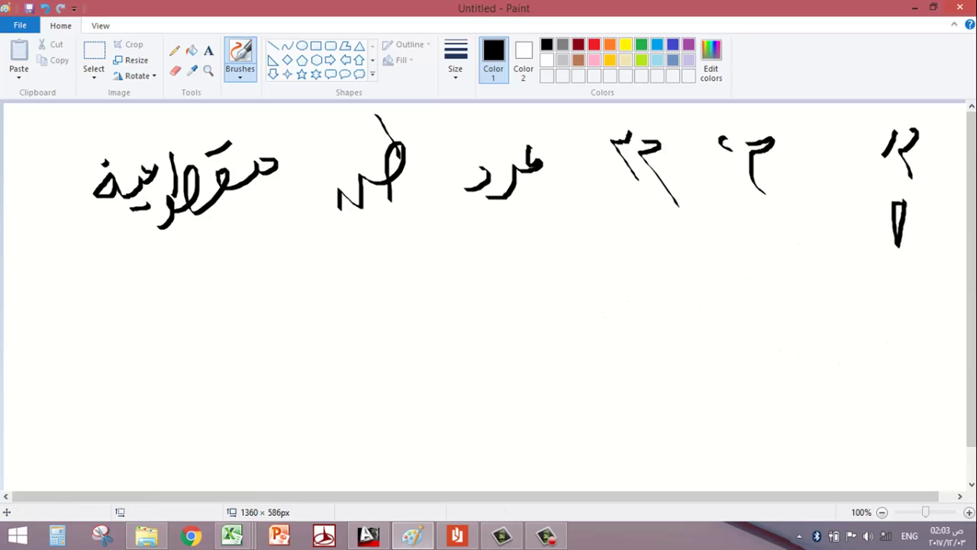
Switch to the مقايسه.xls workbook in Excel and examine the first items' descriptions and their units.
left_click(232, 535)
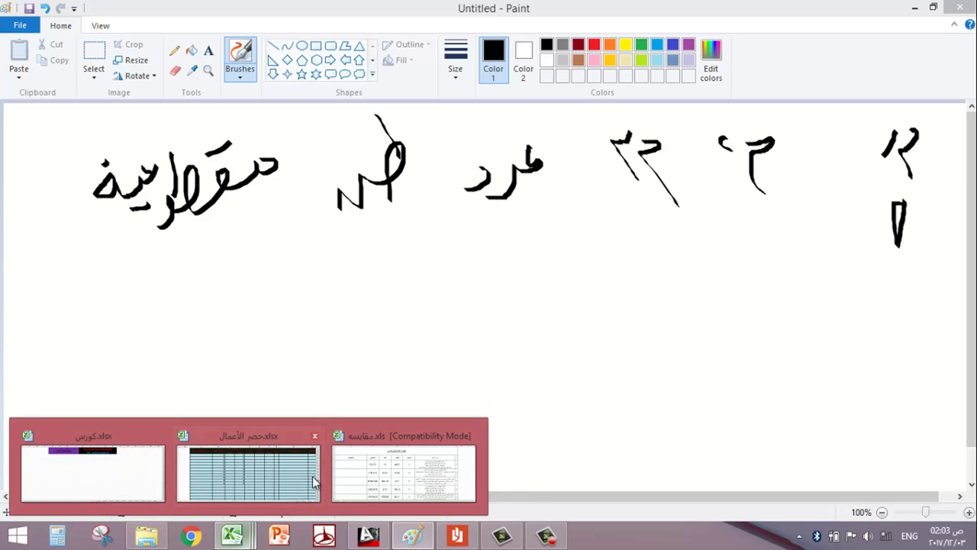
left_click(375, 473)
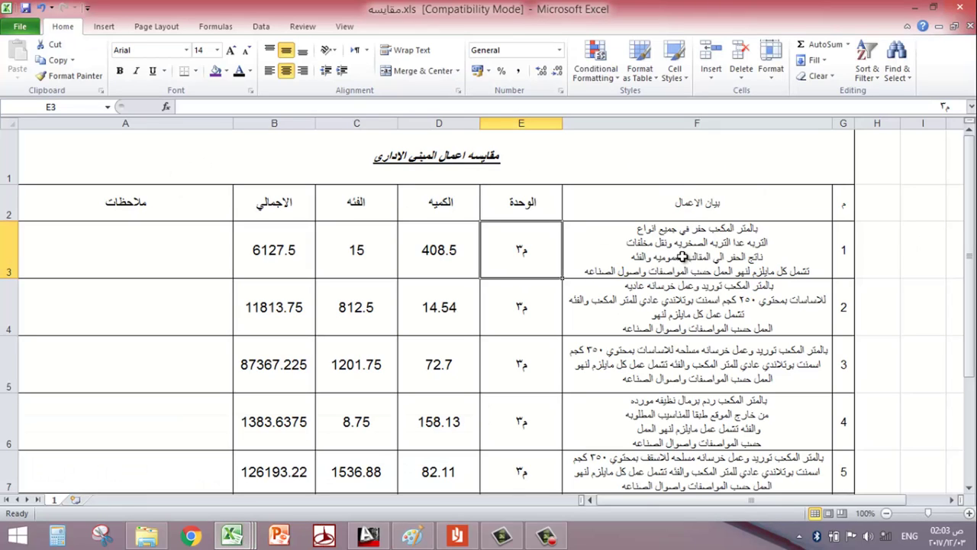
left_click(708, 257)
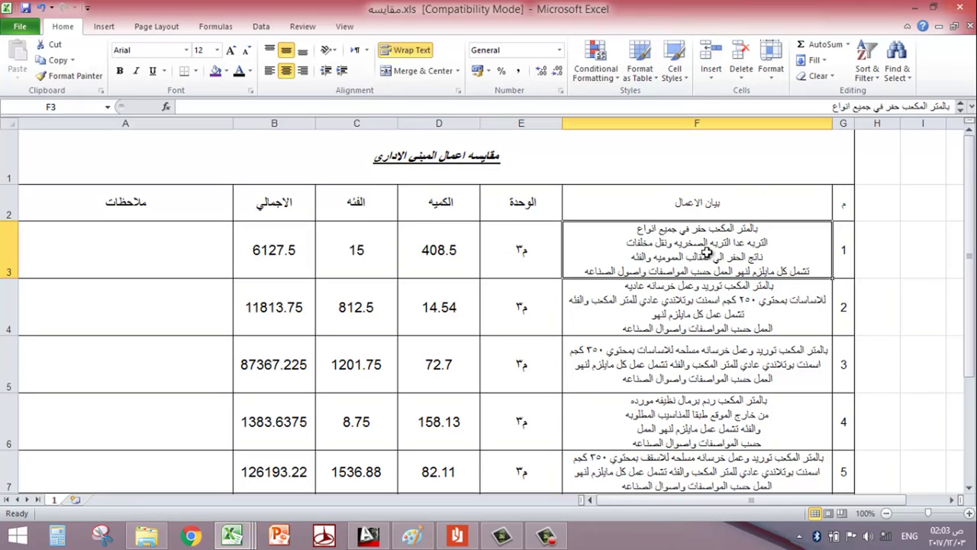
left_click(714, 304)
left_click(714, 355)
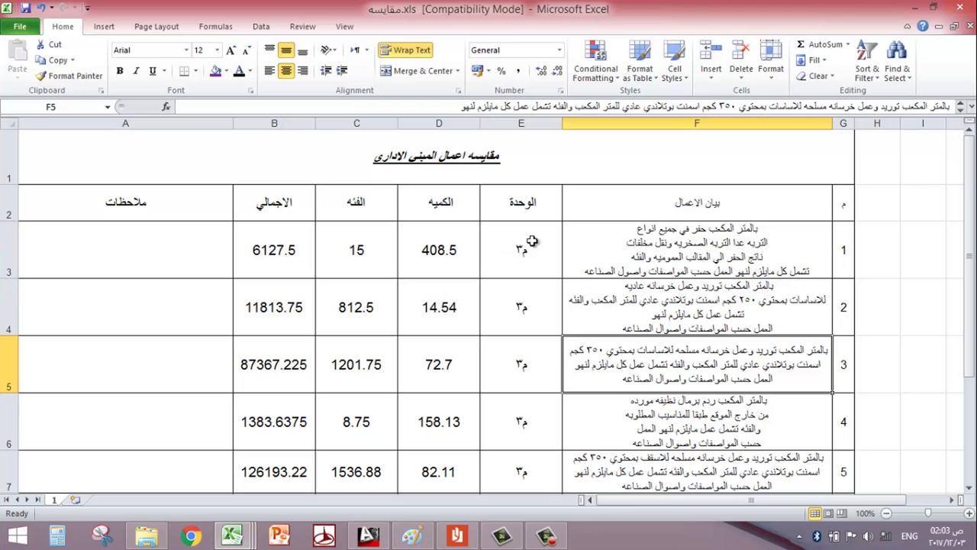
left_click(537, 274)
left_click(535, 305)
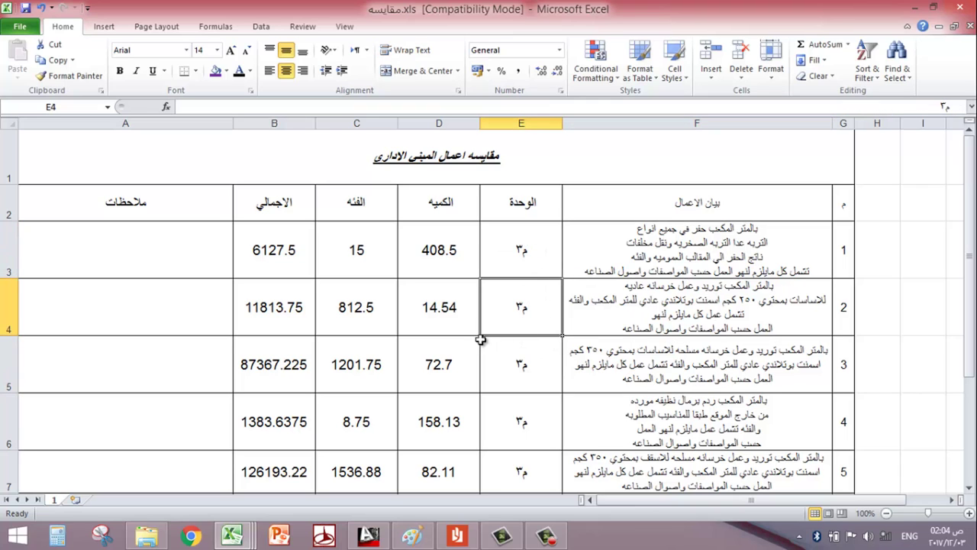
Switch to Paint and handwrite one figure below م٣ and another, circled, below طن.
left_click(412, 535)
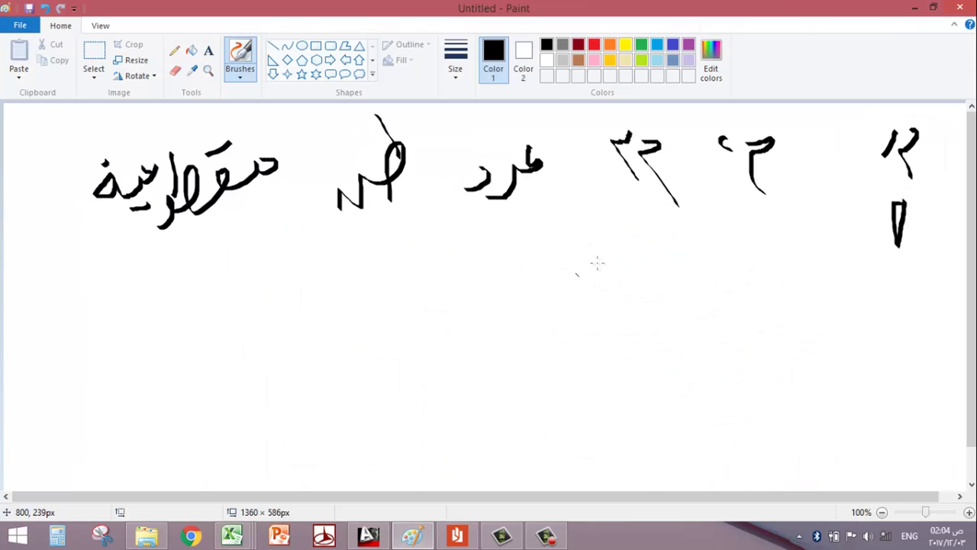
mouse_move(597, 262)
left_mouse_down()
mouse_move(604, 309)
mouse_move(651, 257)
mouse_move(675, 280)
mouse_move(646, 298)
left_mouse_up()
left_click_drag(620, 249, 620, 309)
mouse_move(343, 292)
left_mouse_down()
mouse_move(366, 272)
mouse_move(406, 268)
mouse_move(405, 289)
left_mouse_up()
mouse_move(357, 243)
left_mouse_down()
mouse_move(304, 281)
mouse_move(321, 338)
mouse_move(371, 366)
mouse_move(431, 230)
mouse_move(262, 264)
mouse_move(339, 373)
left_mouse_up()
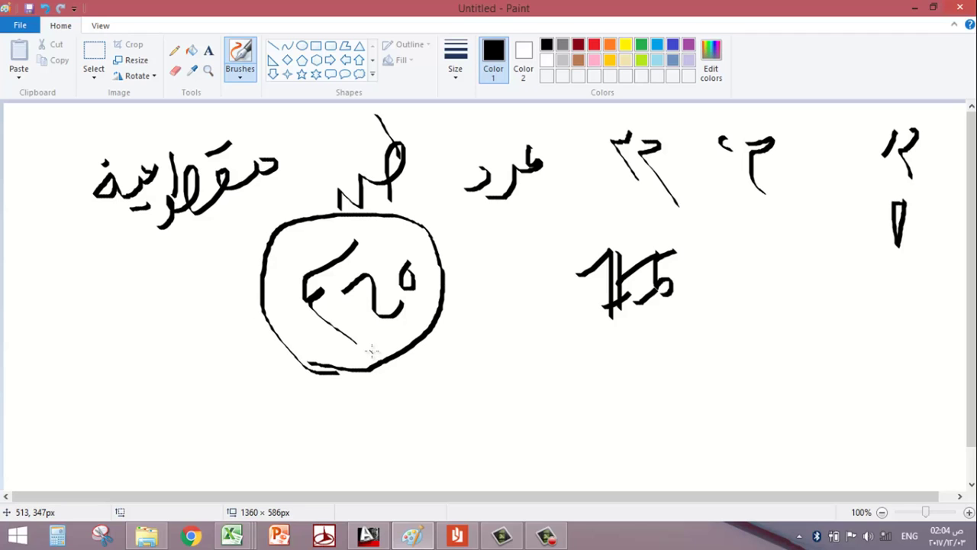
Strike through the figure below م٣, rewrite it beside it as 7.5, and write the unit م٣ underneath.
left_click_drag(655, 275, 611, 301)
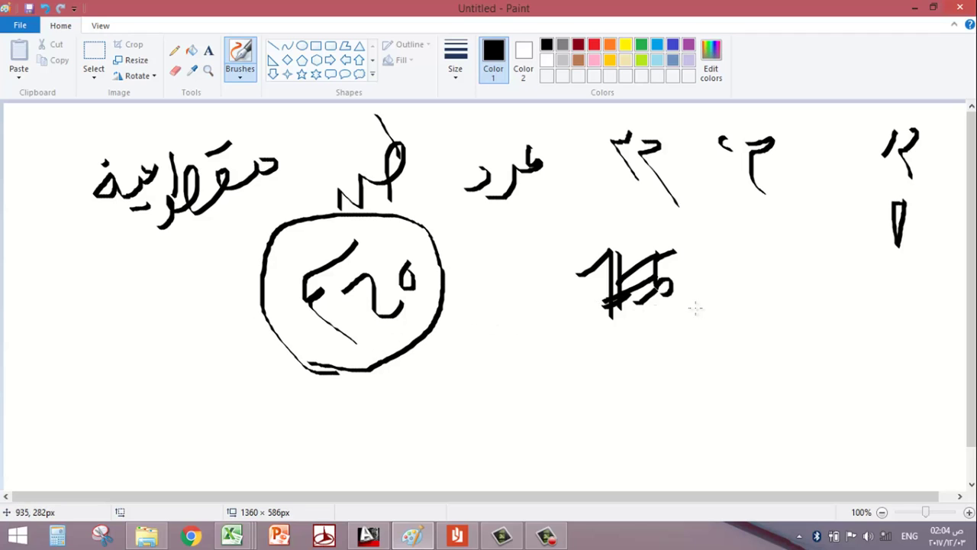
mouse_move(701, 307)
left_mouse_down()
mouse_move(726, 297)
mouse_move(730, 362)
mouse_move(761, 319)
left_mouse_up()
left_click_drag(785, 281, 748, 340)
mouse_move(640, 360)
left_mouse_down()
mouse_move(638, 373)
mouse_move(674, 403)
left_mouse_up()
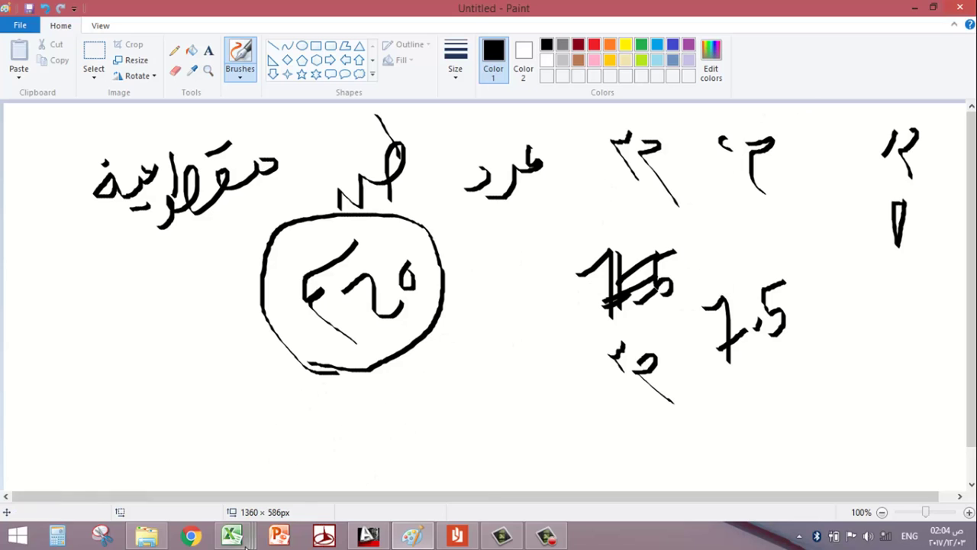
Switch to the حصر الأعمال.xlsx workbook in Excel and examine the quantity formulas in cells I9 and I11.
mouse_move(246, 538)
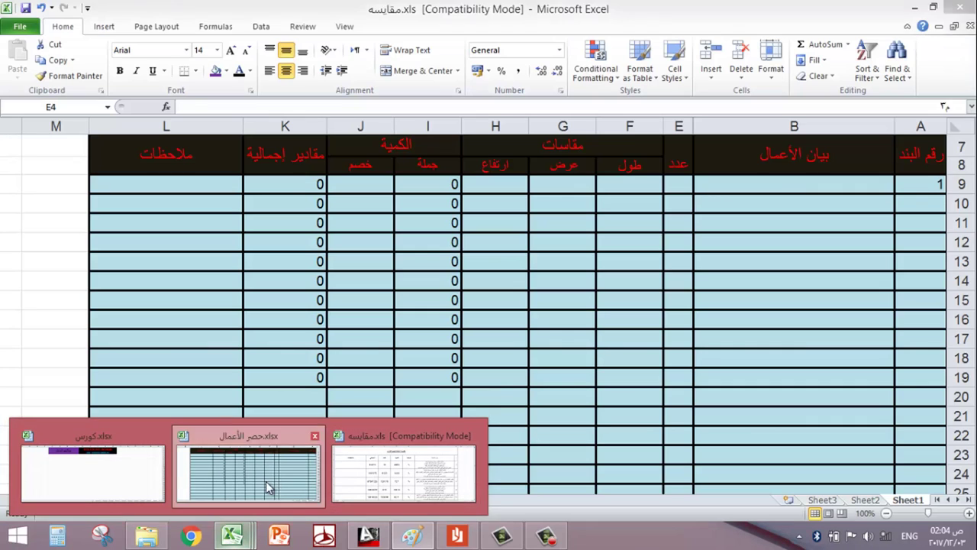
left_click(266, 481)
left_click(601, 284)
left_click(537, 360)
left_click(373, 233)
left_click(429, 186)
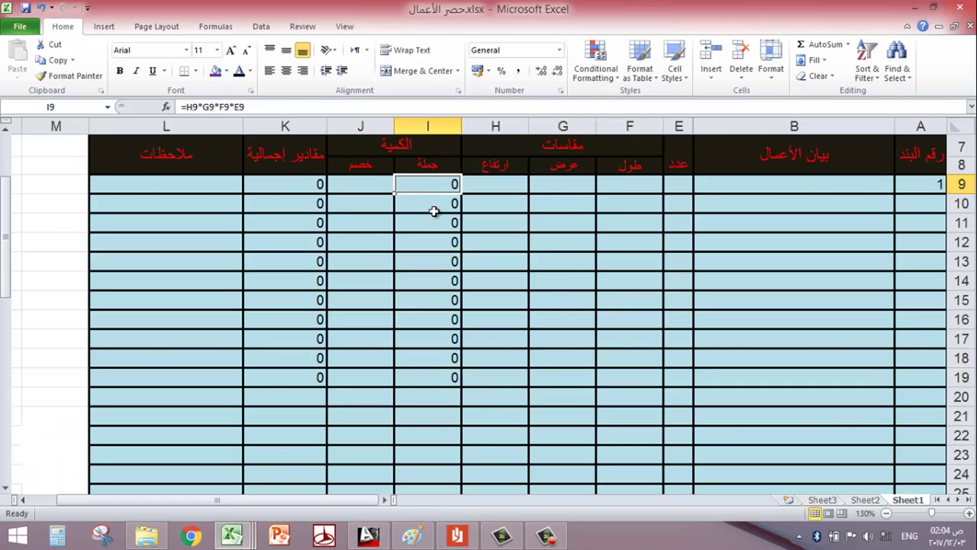
left_click(441, 223)
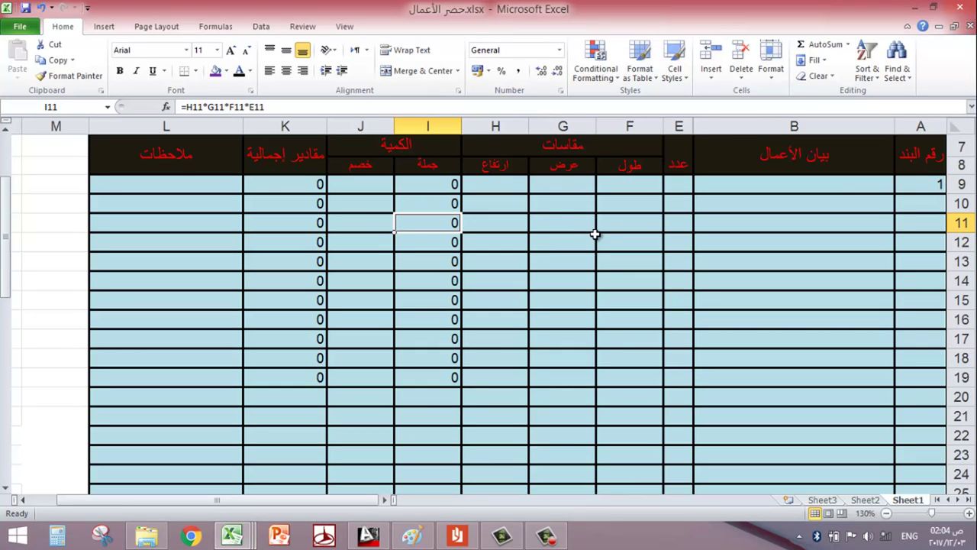
Switch to AutoCAD and examine the foundation plan and the footing dimensions table in Col+foot.dwg.
left_click(368, 535)
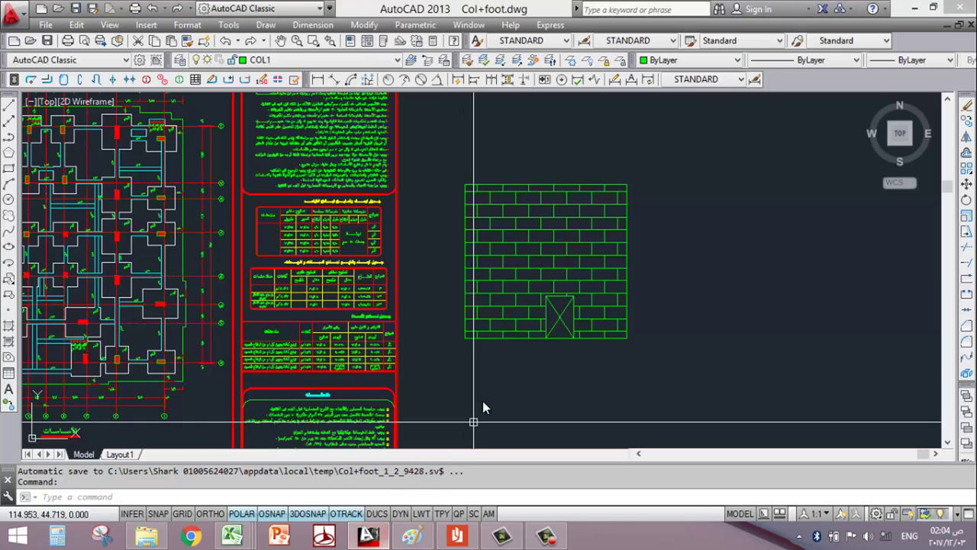
scroll(496, 336, "down", 4)
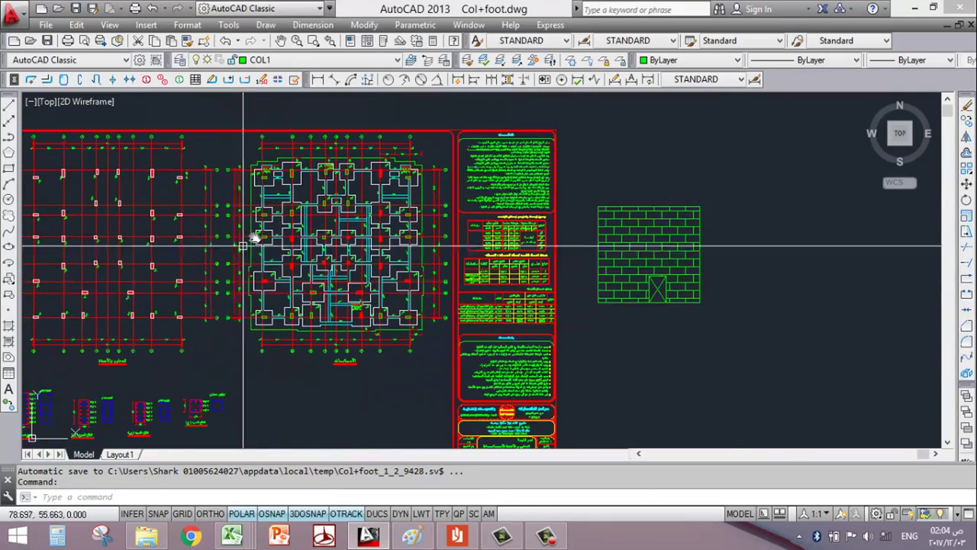
scroll(254, 238, "up", 2)
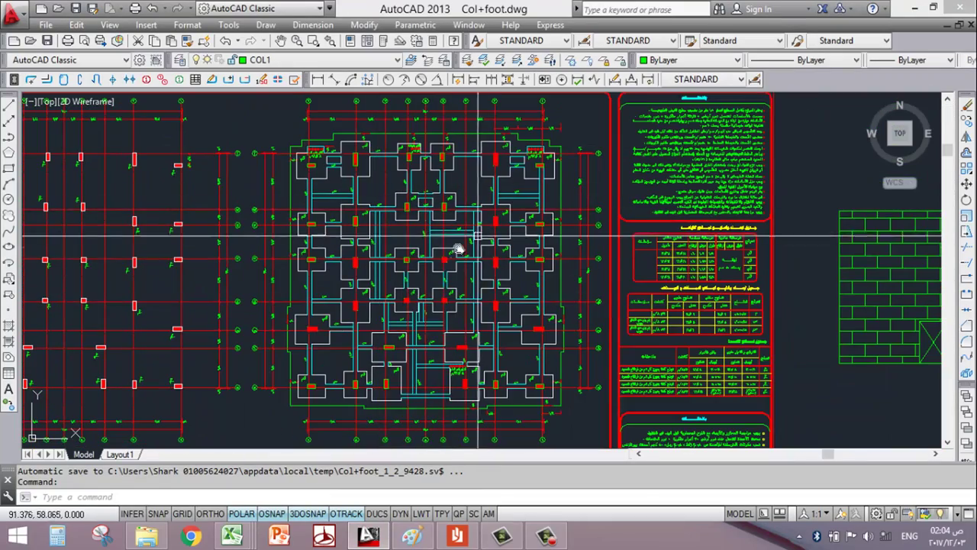
scroll(483, 149, "up", 4)
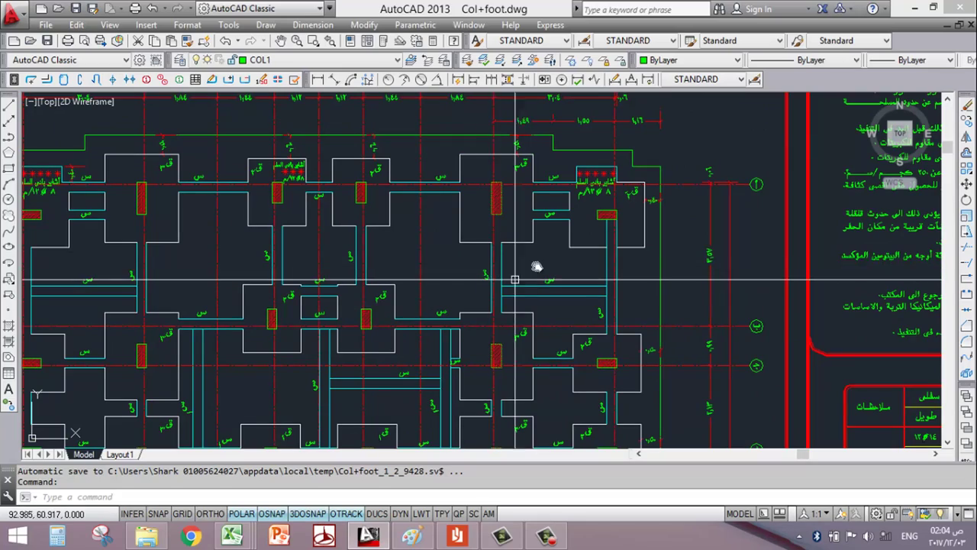
scroll(500, 233, "down", 2)
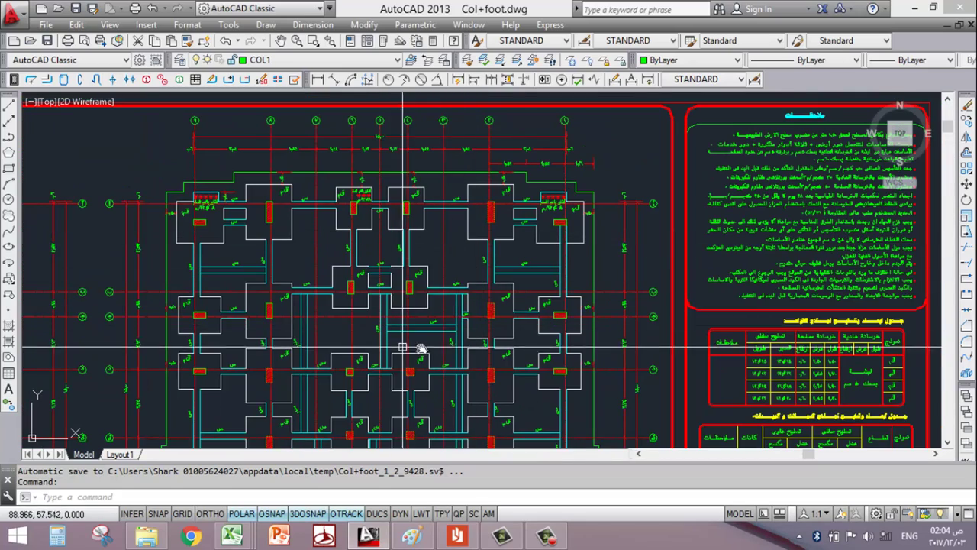
scroll(801, 290, "up", 4)
scroll(763, 283, "down", 1)
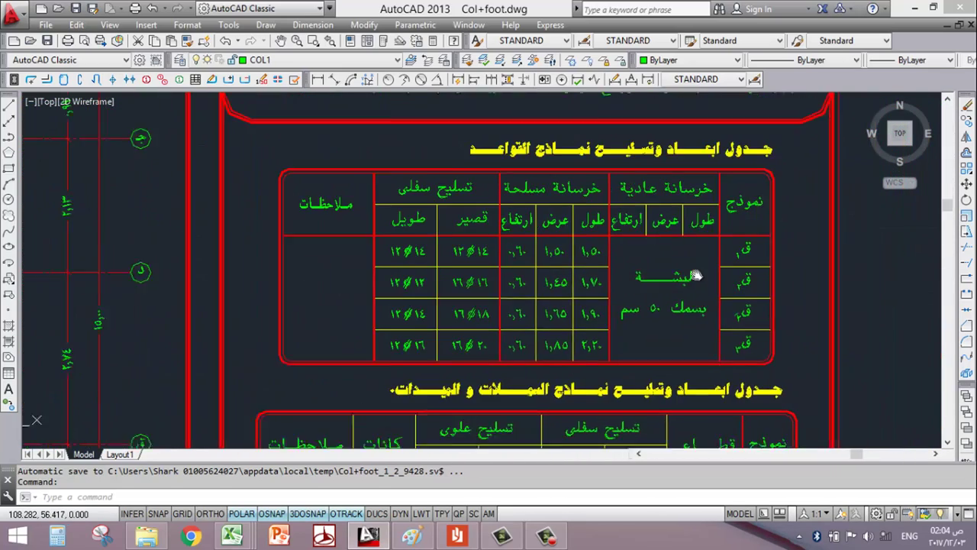
left_click_drag(695, 276, 671, 265)
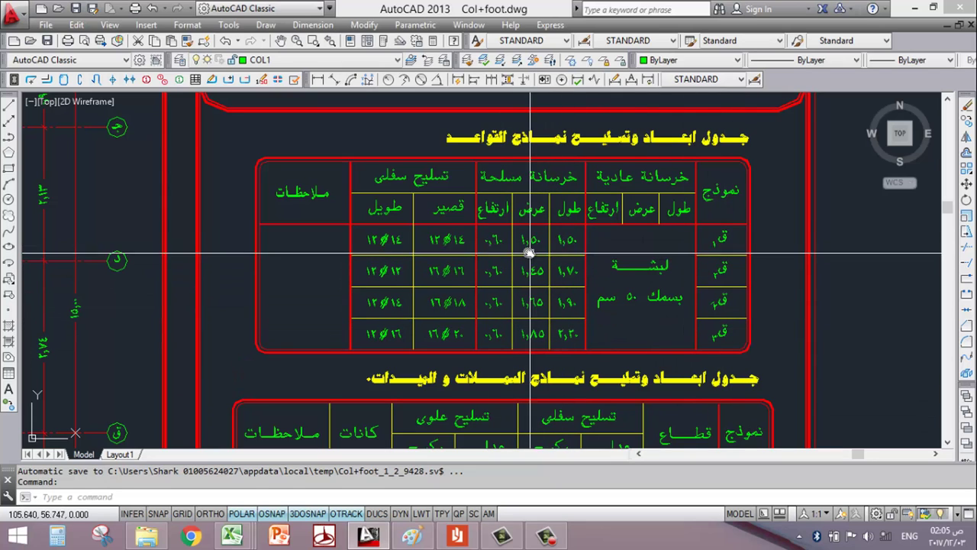
Switch to the حصر الأعمال.xlsx workbook in Excel and enter the item description خرسانة مسلحة لزوم الأساسات in cell B9.
mouse_move(232, 534)
left_click(280, 490)
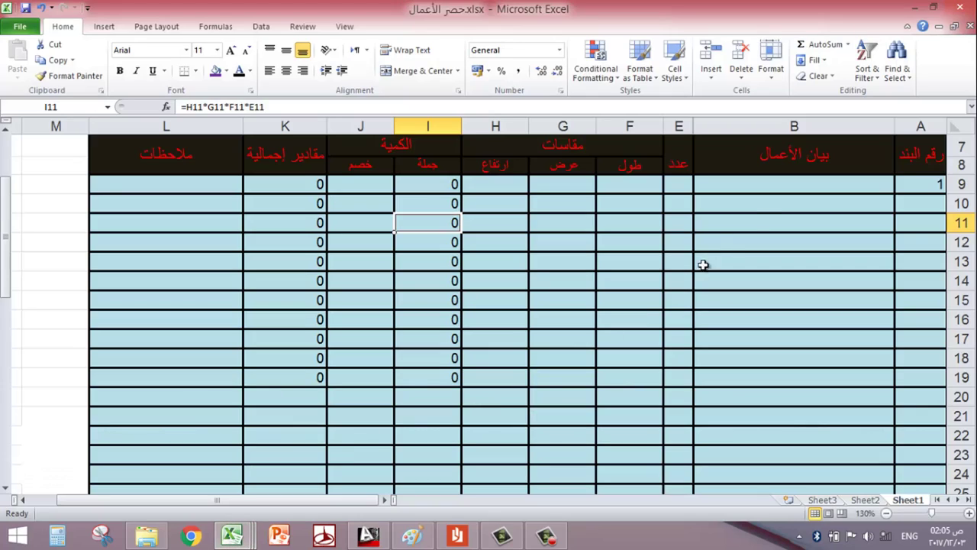
left_click(794, 186)
type("OV")
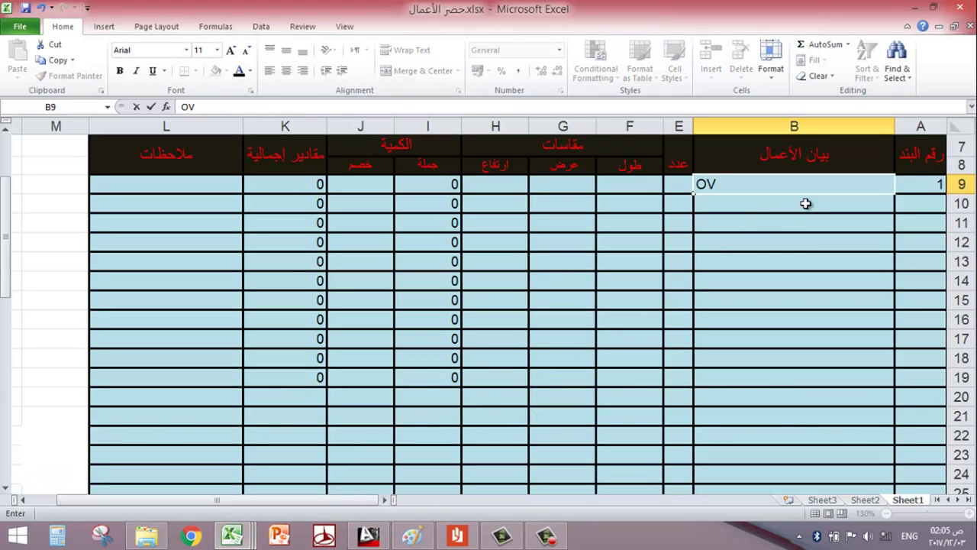
key("BackSpace")
type("خرسانة")
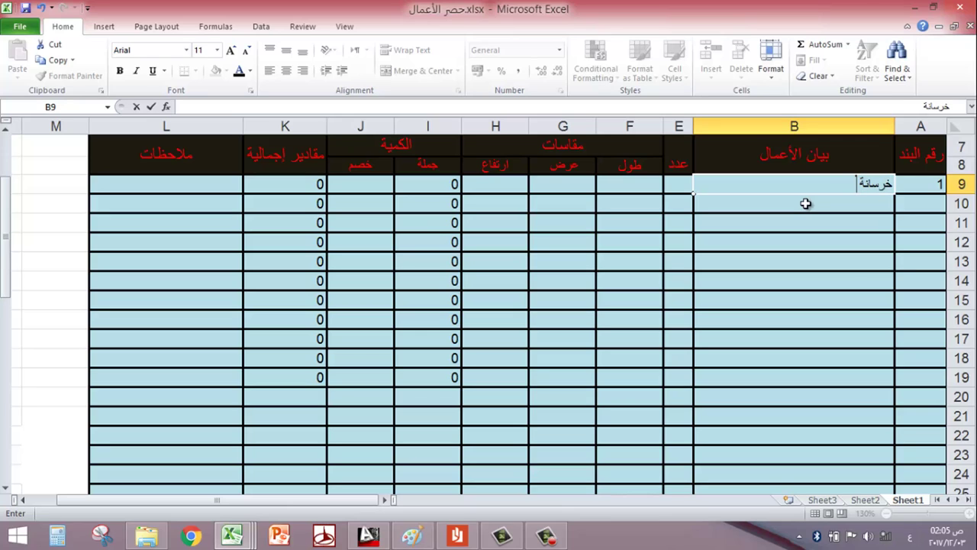
type(" مسلحة لزوم الأ")
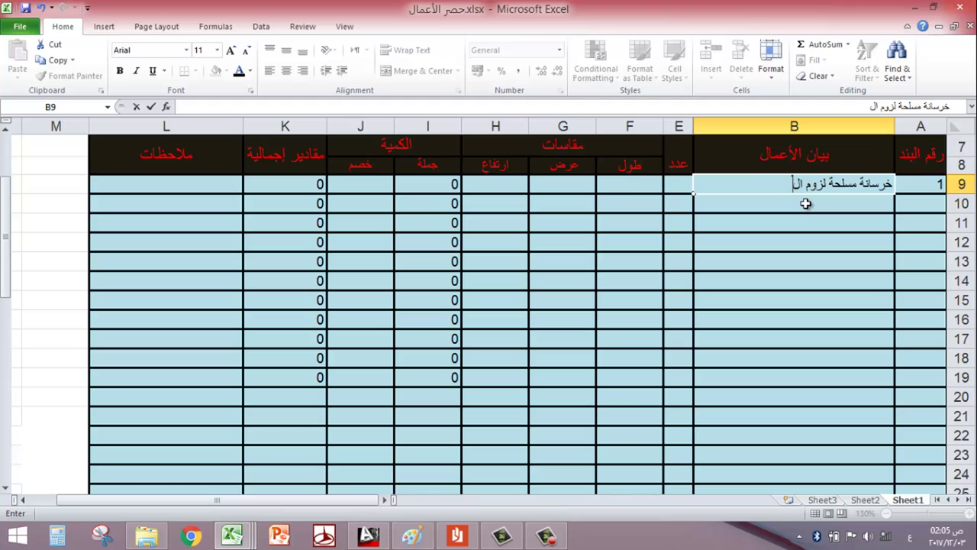
type("ساسات")
left_click(583, 284)
Enter the footing name ق١ in cell B11.
left_click(798, 226)
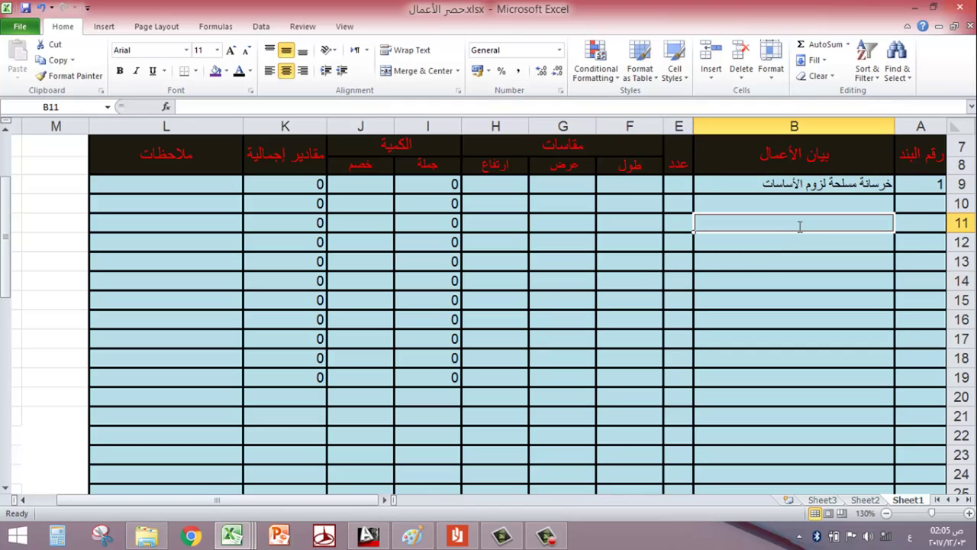
type("ق١")
left_click(583, 301)
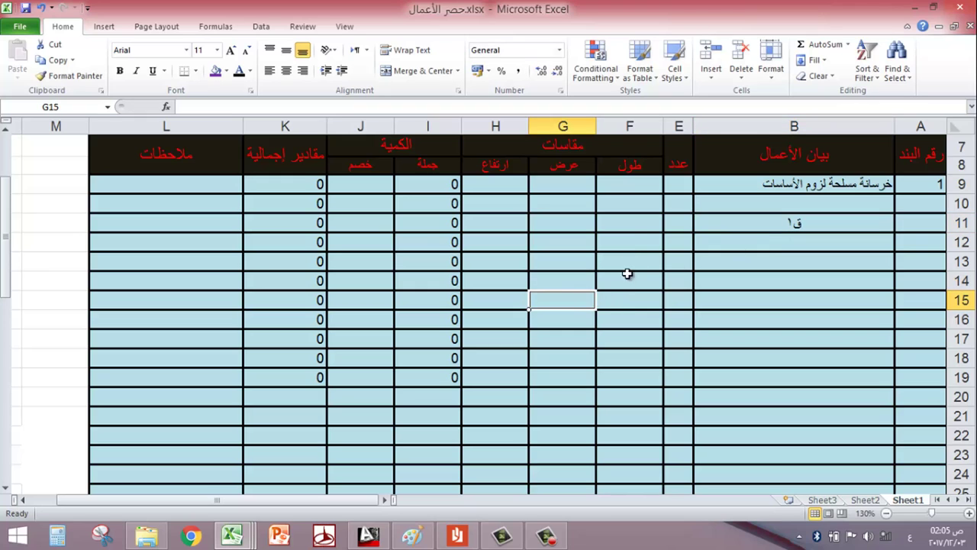
Enter the dimensions of footing ق١ in row 11: length 1.5, width 1.5 and height 0.6.
left_click(631, 220)
type("1.5")
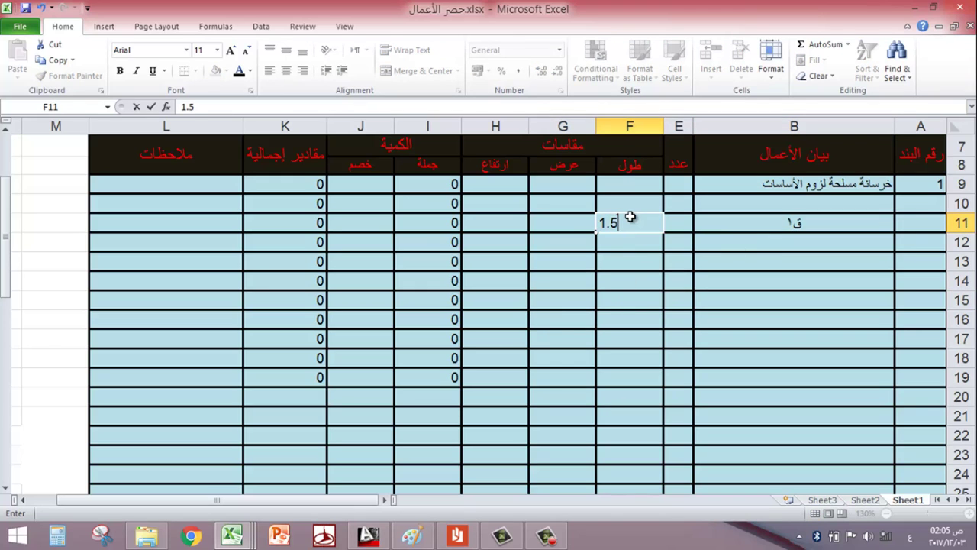
key("Tab")
type("1.5")
key("Tab")
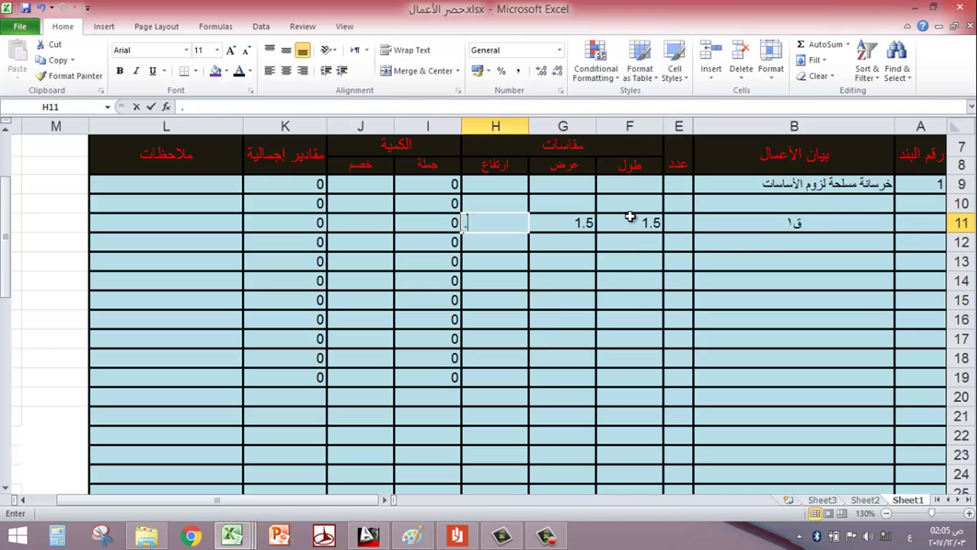
type(".6")
left_click(631, 320)
Check the ق١ footings on the foundation plan in AutoCAD, and enter their count, 5, in cell E11 of the Excel takeoff sheet.
left_click(678, 221)
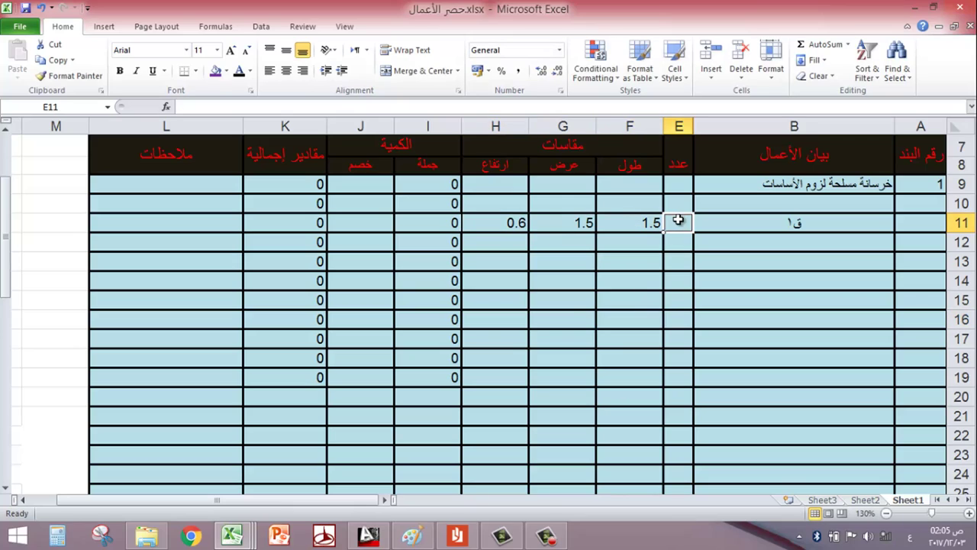
left_click(368, 535)
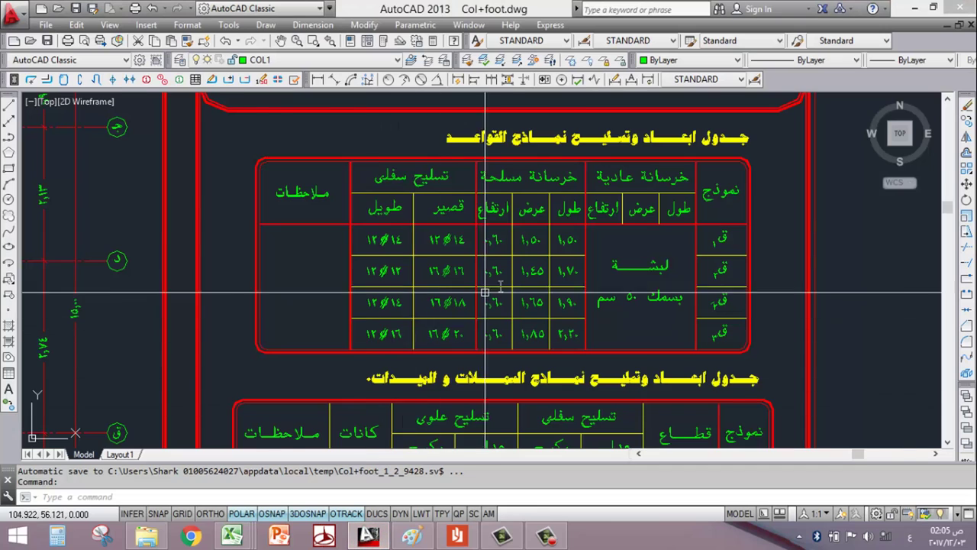
scroll(497, 191, "down", 3)
scroll(350, 263, "up", 5)
scroll(502, 221, "down", 3)
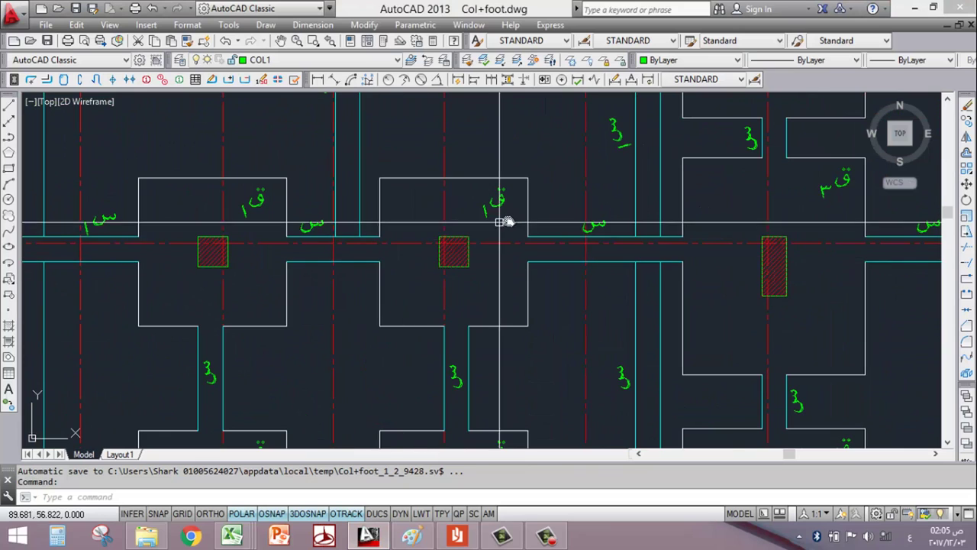
left_click_drag(446, 229, 516, 233)
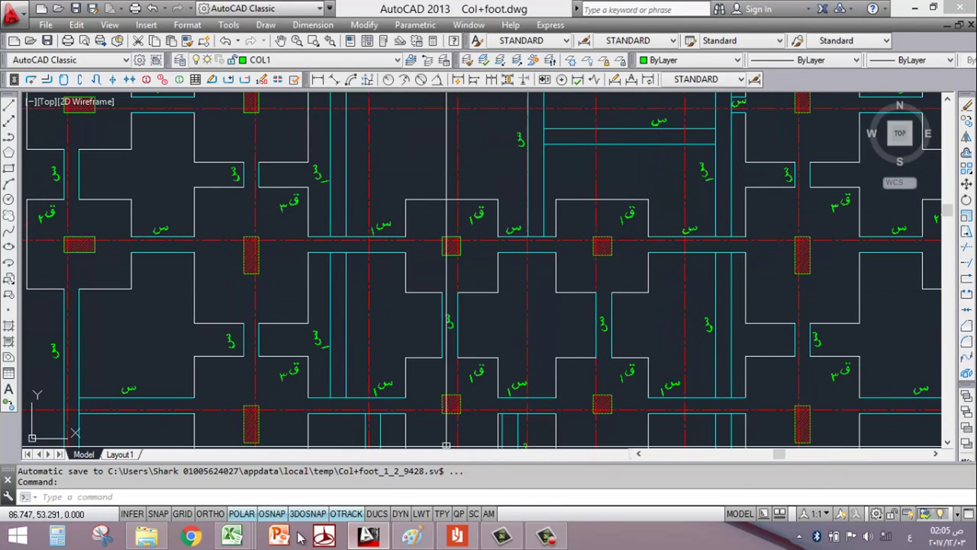
mouse_move(232, 535)
left_click(292, 479)
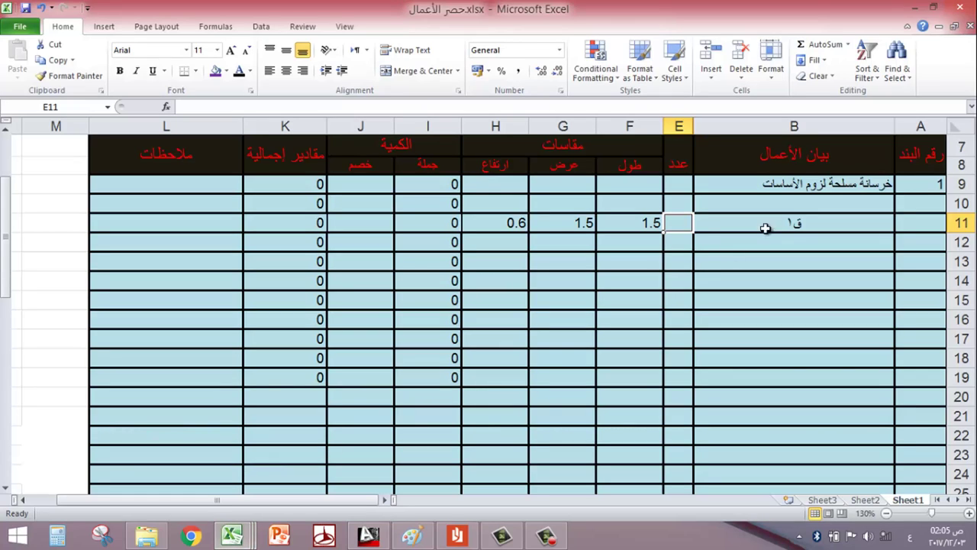
left_click(367, 430)
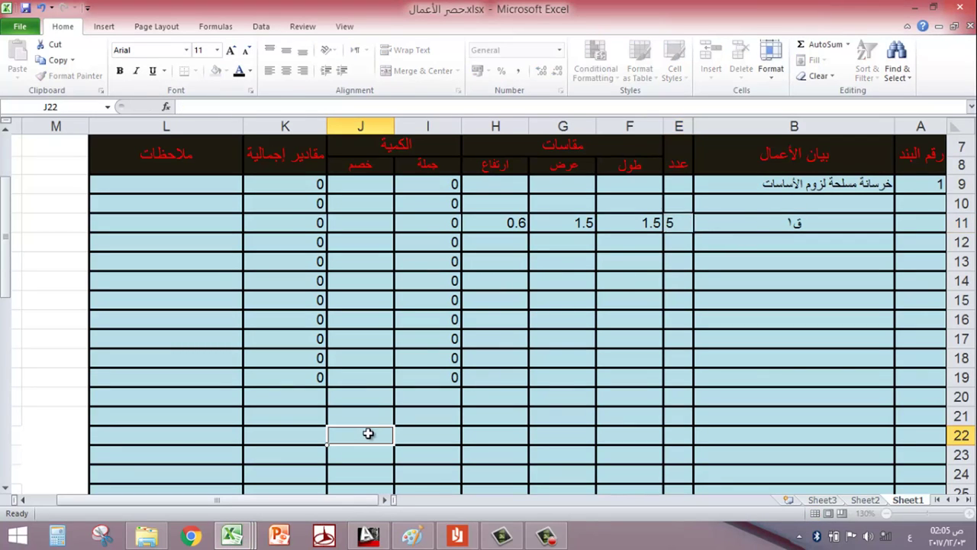
Review footing ق١'s count, gross quantity formula, total quantity formula and deduction cell in row 11.
left_click(683, 222)
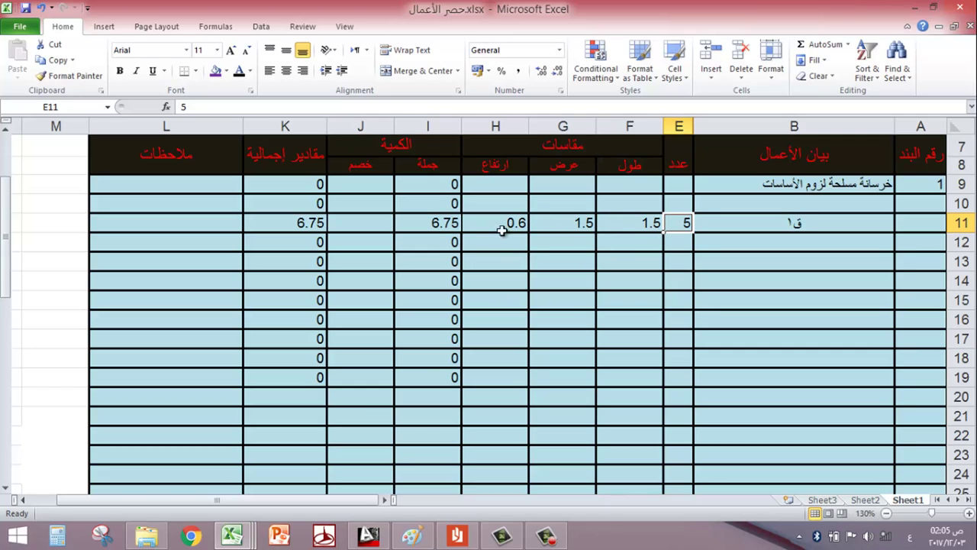
left_click(429, 223)
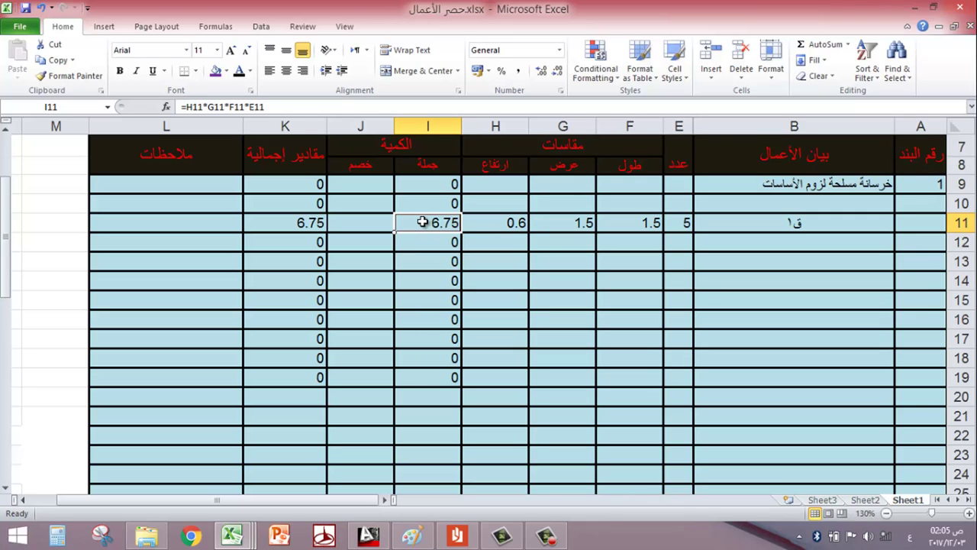
left_click(317, 222)
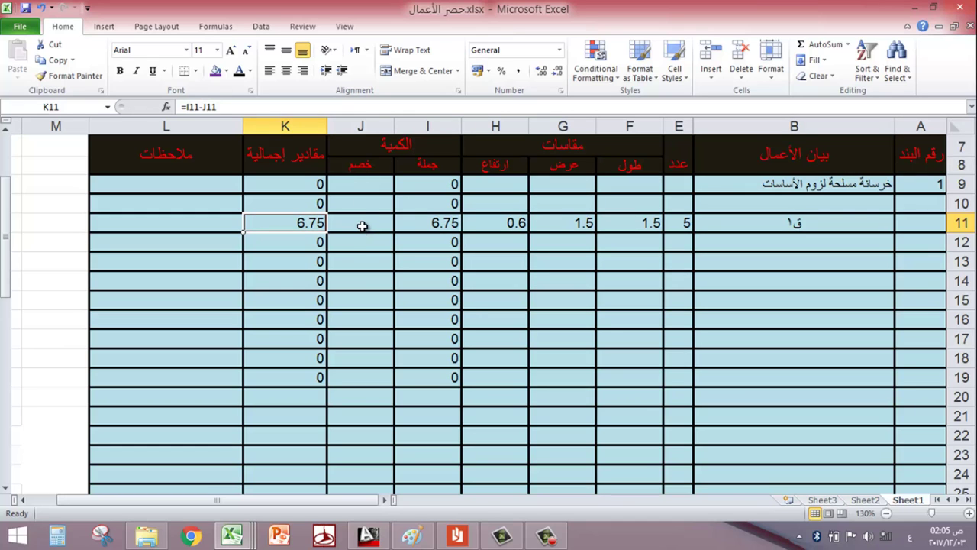
left_click(363, 225)
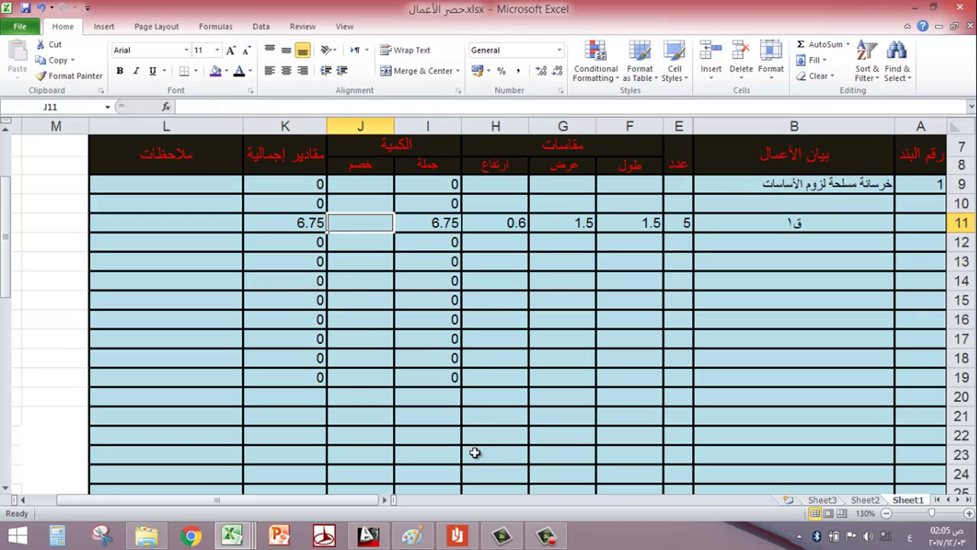
Switch to AutoCAD and change the color of the door opening's frame and diagonals in the brick wall elevation to Yellow.
left_click(368, 536)
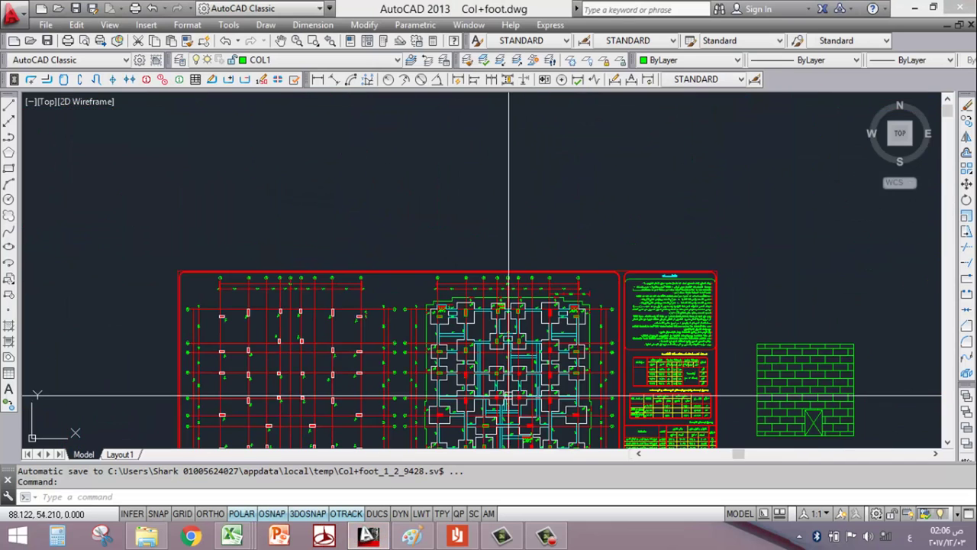
scroll(703, 371, "up", 8)
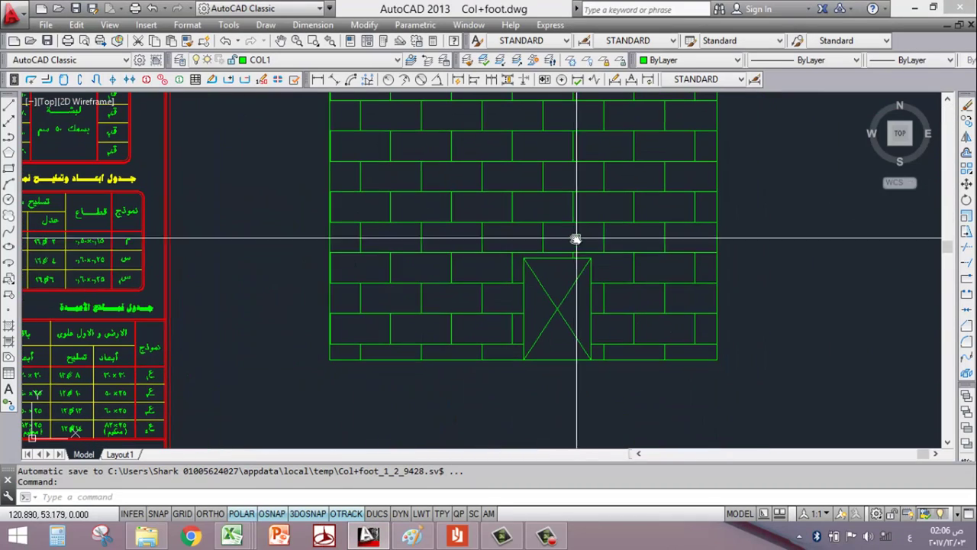
left_click(567, 279)
left_click(542, 337)
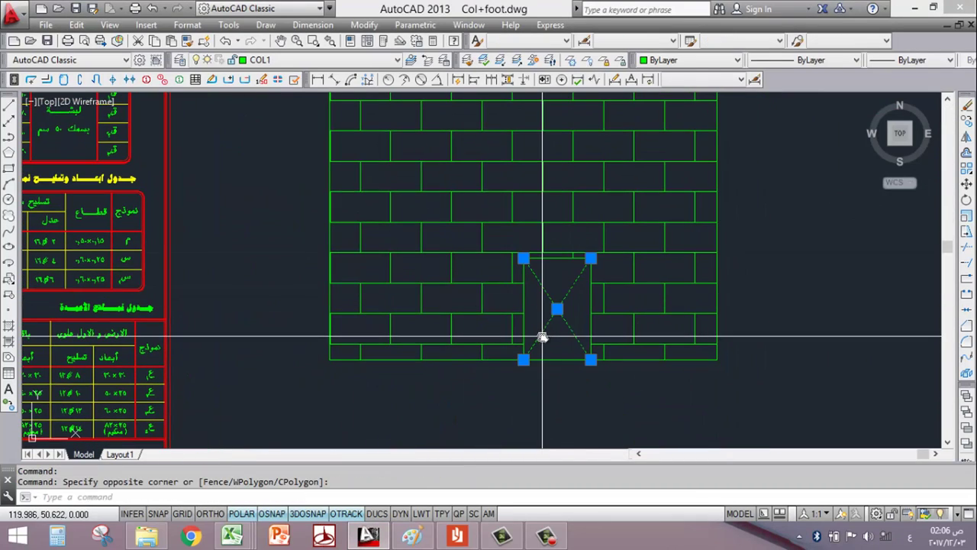
left_click(524, 302)
left_click(672, 60)
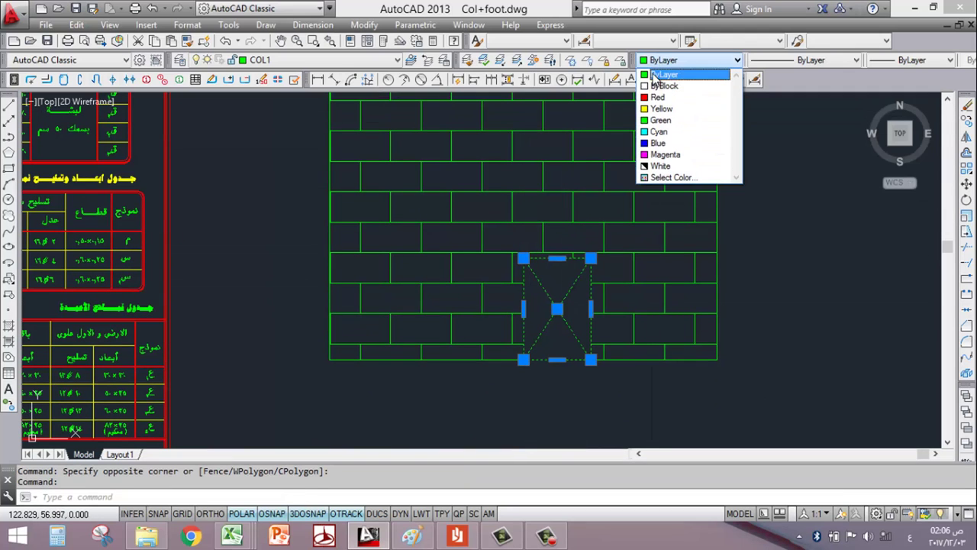
left_click(650, 112)
key("Escape")
scroll(576, 299, "down", 4)
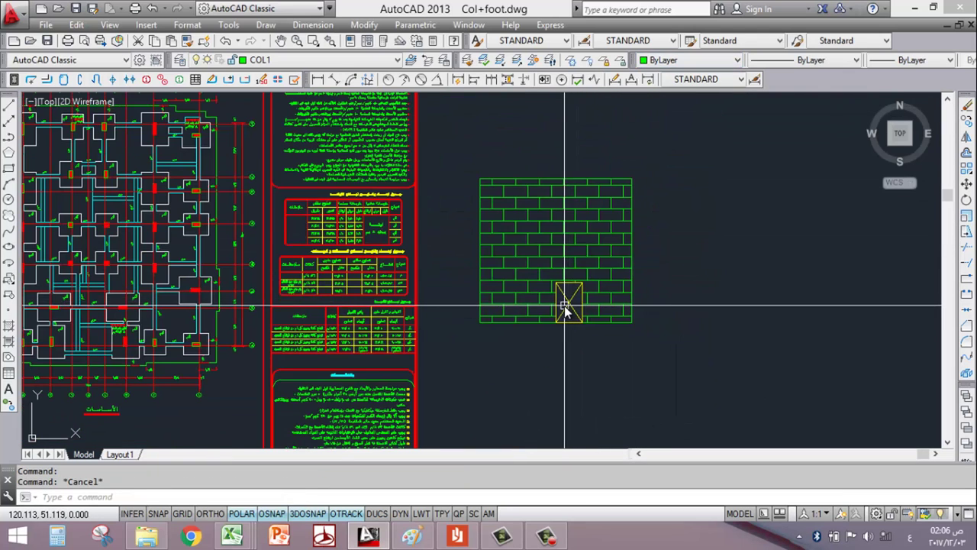
Examine the brick wall elevation's length along its base and its height along its side.
scroll(565, 306, "up", 2)
left_click(433, 354)
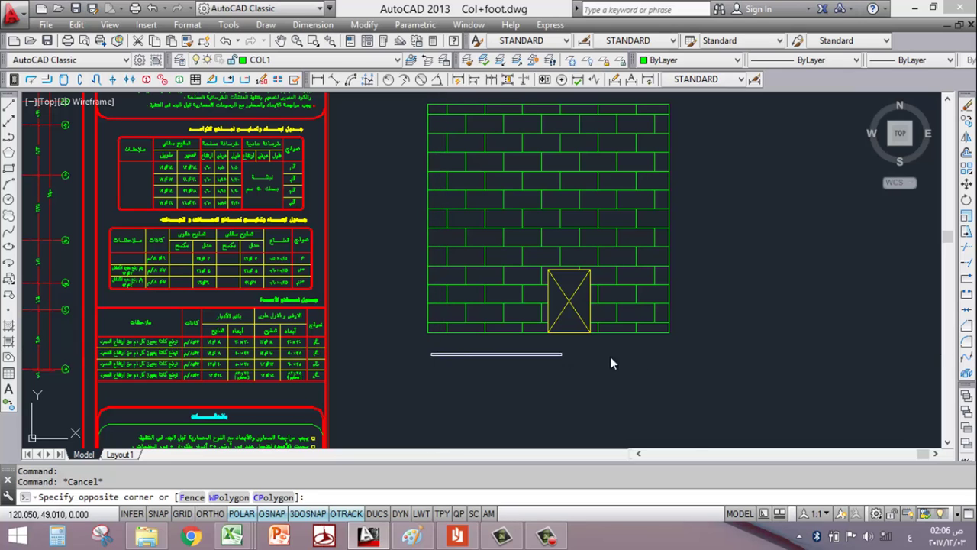
left_click(695, 355)
left_click(698, 338)
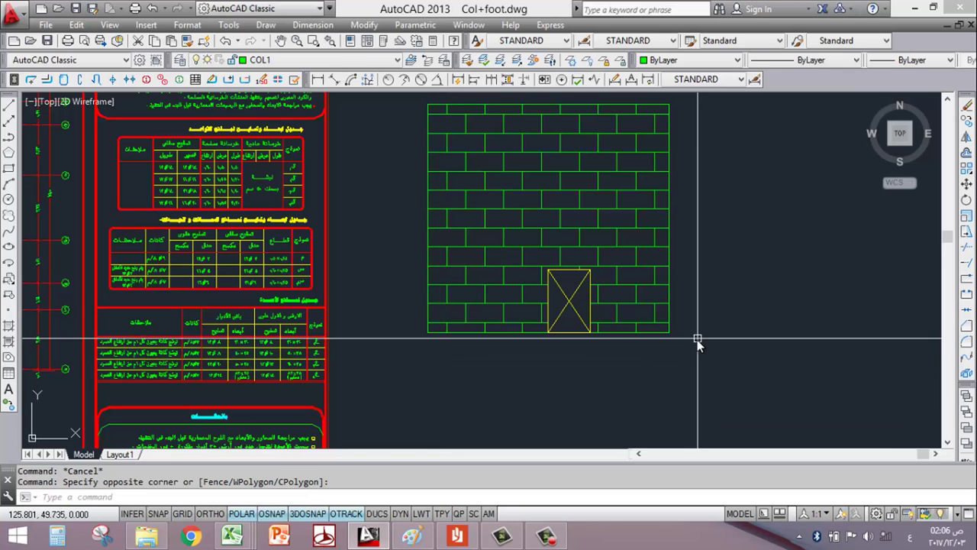
left_click(699, 99)
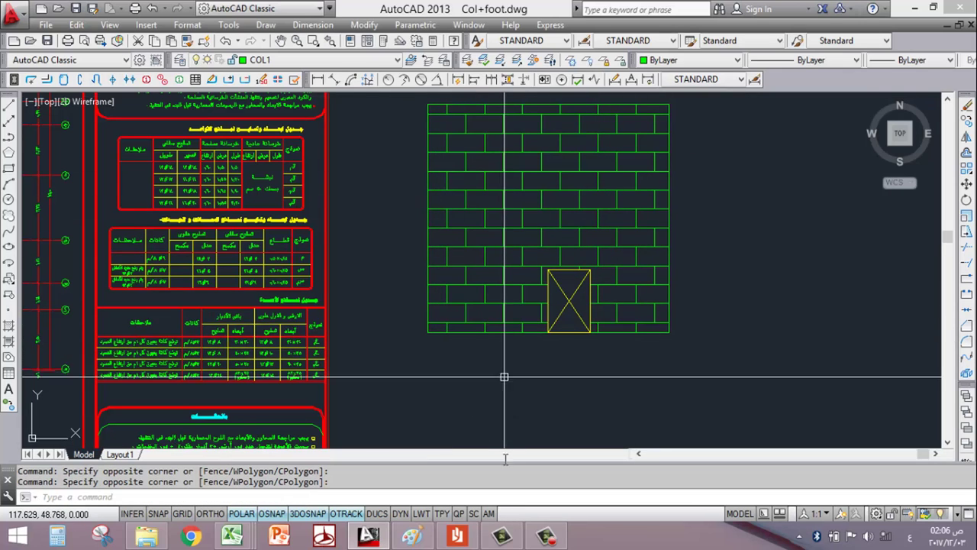
Switch to the Excel takeoff sheet and enter the wall dimensions in row 16: length 3, width 0.25 and height 3.20.
mouse_move(232, 536)
left_click(260, 473)
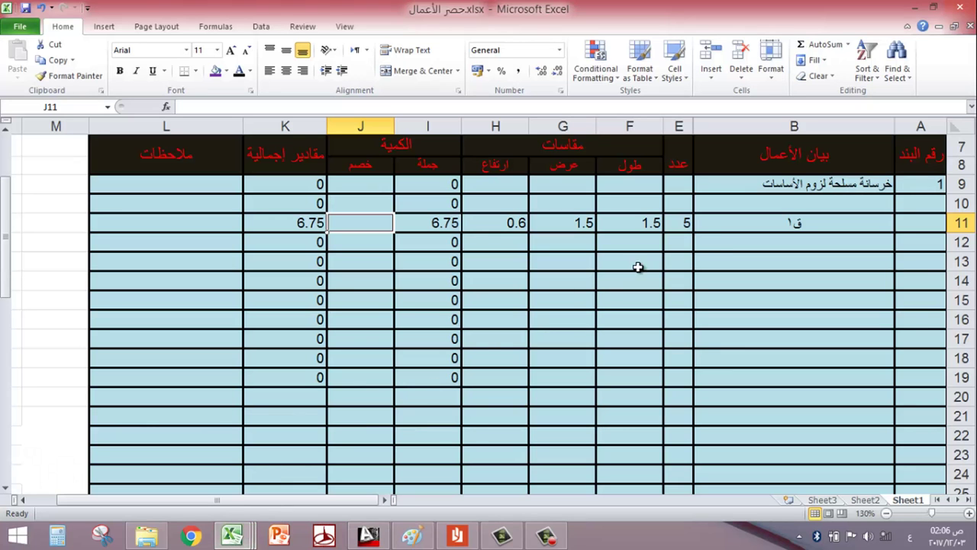
left_click(625, 249)
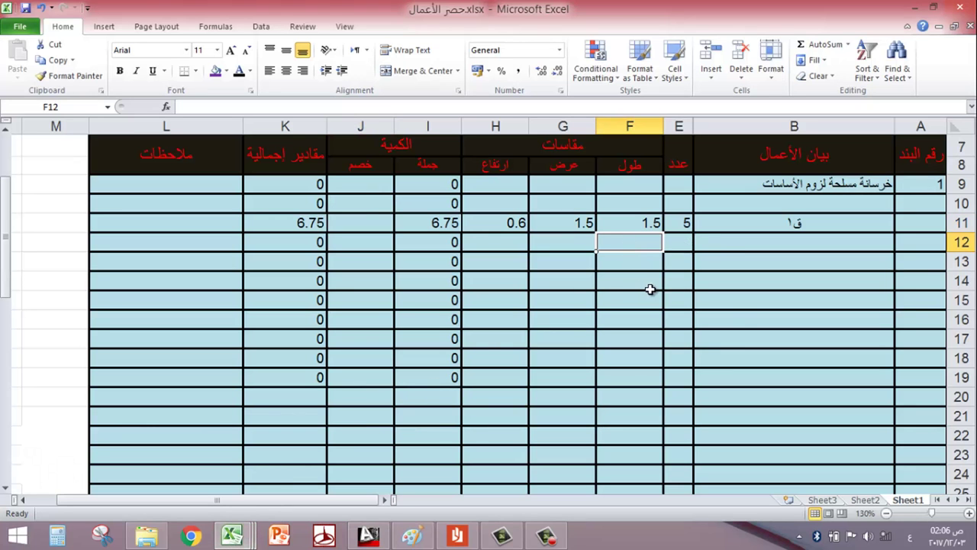
left_click(744, 320)
left_click(635, 320)
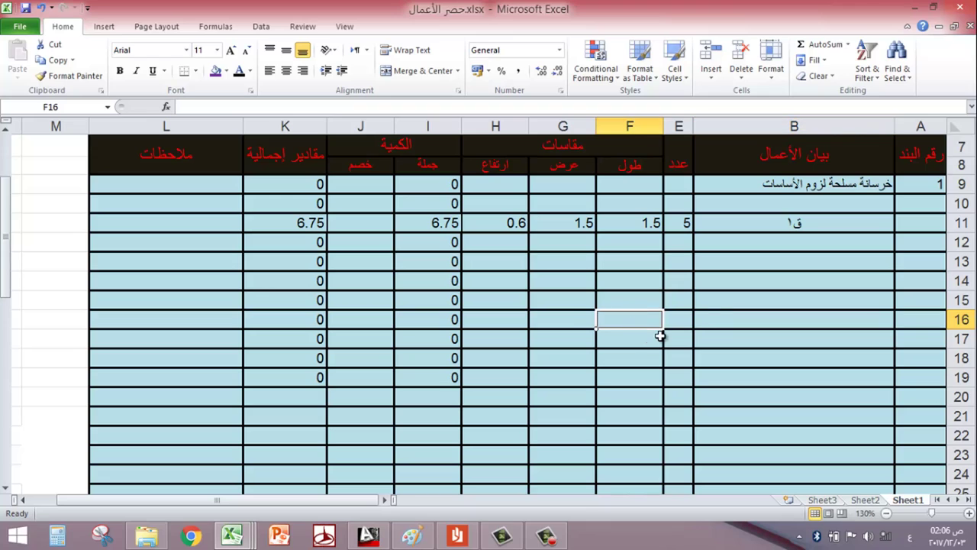
type("3")
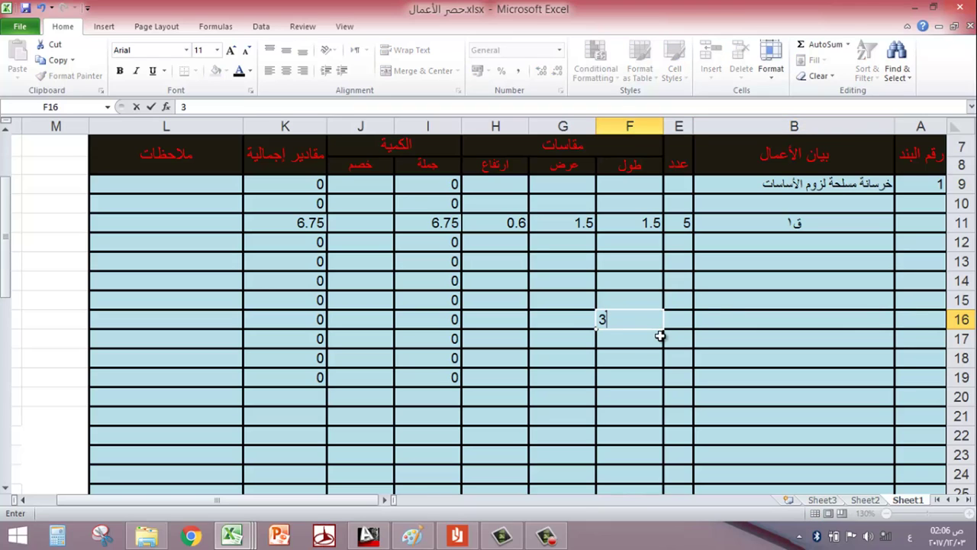
key("Tab")
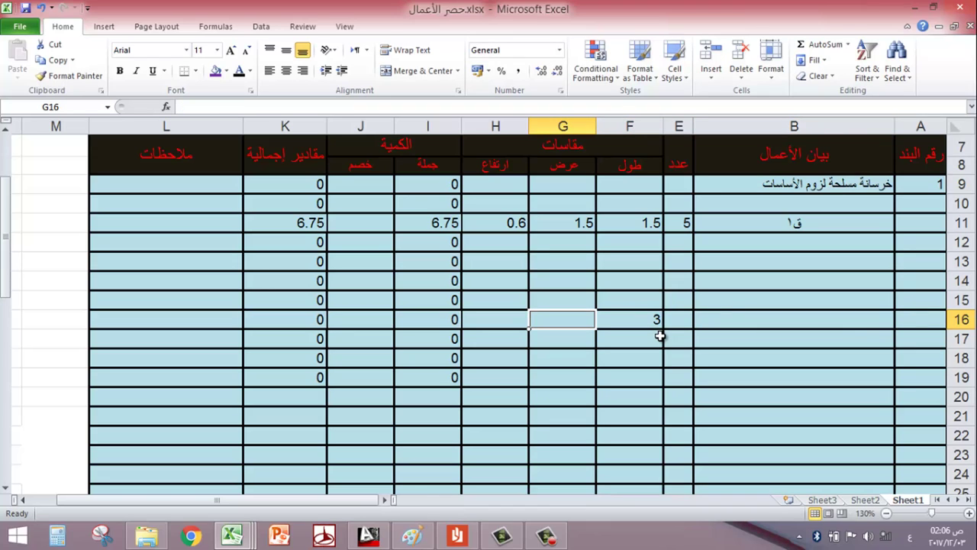
type(".2")
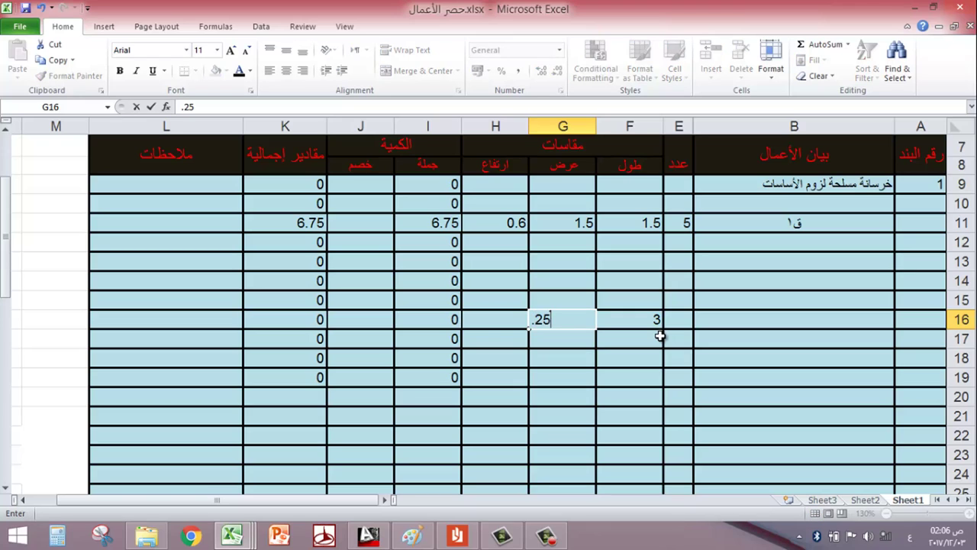
type("5")
key("Tab")
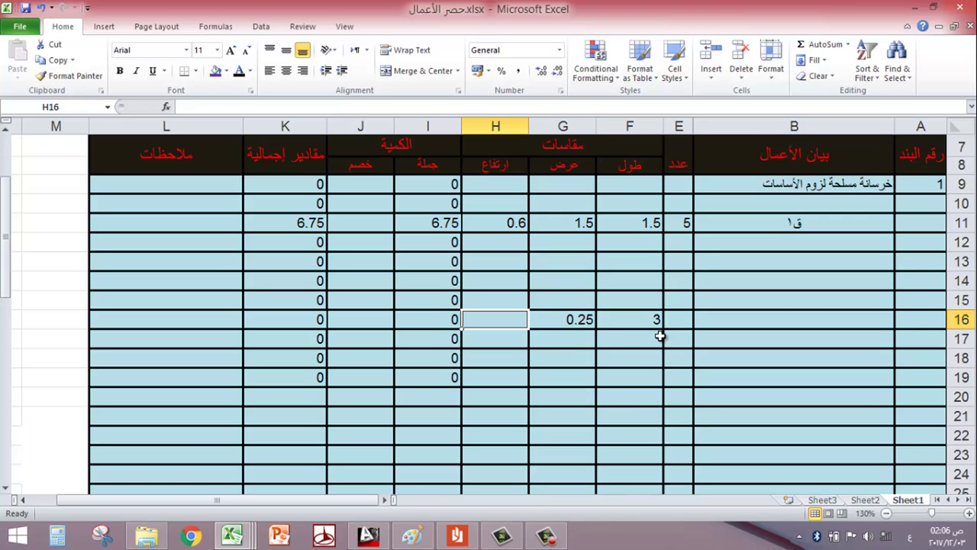
type("3.20")
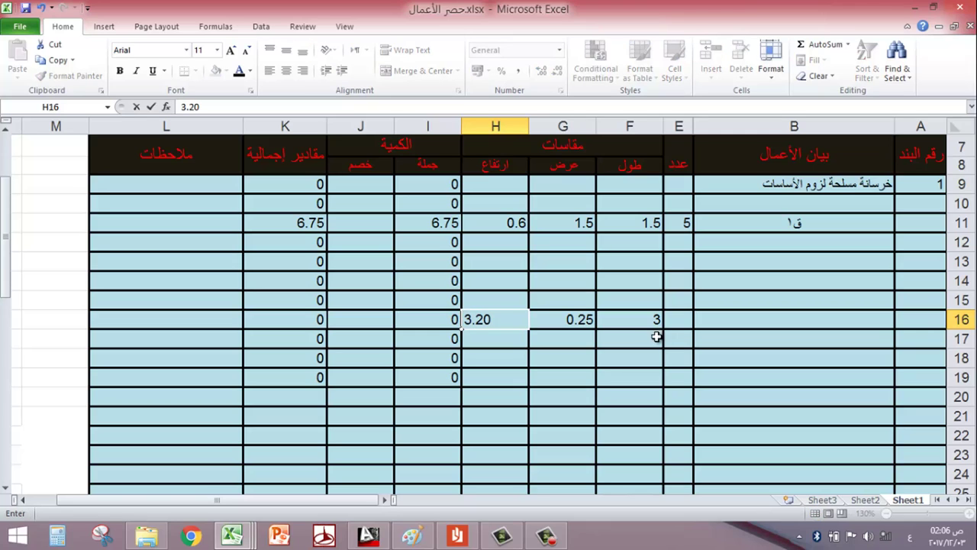
left_click(572, 360)
Enter the wall count 3 in cell E16.
left_click(679, 321)
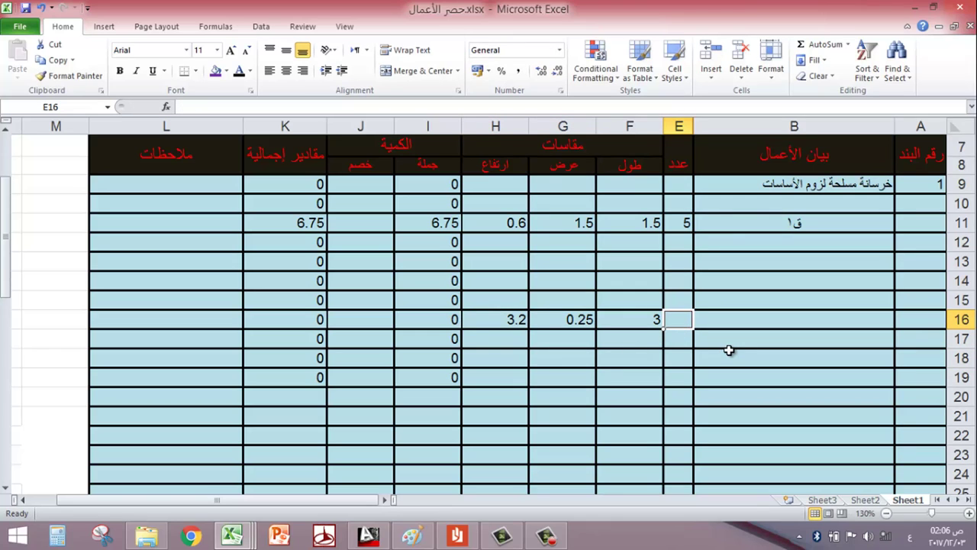
type("3")
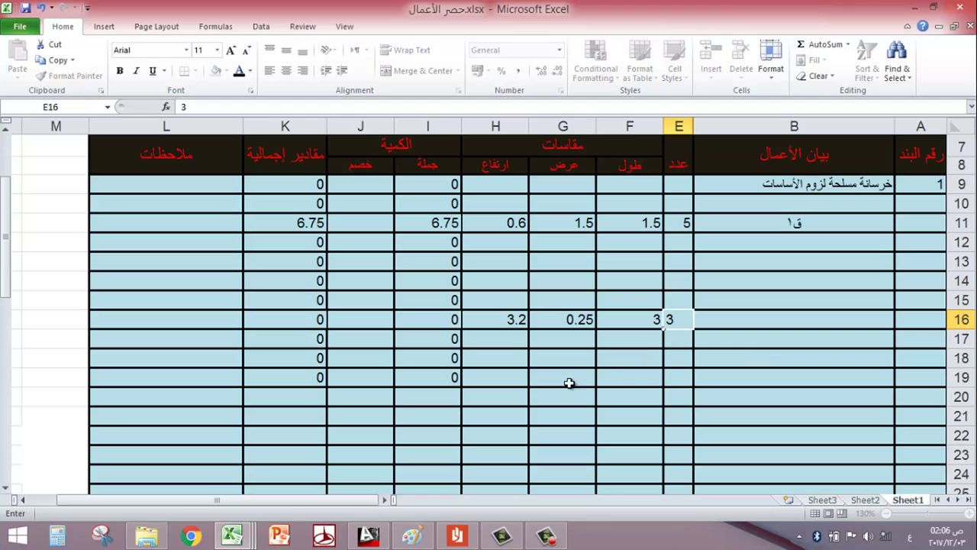
left_click(558, 374)
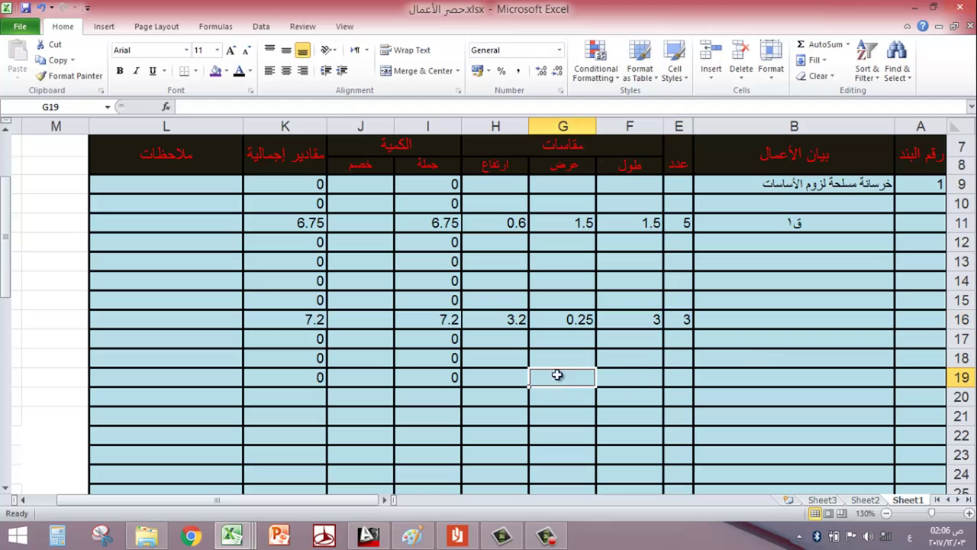
Enter the door opening deduction 1*2.20*.25*3 for the wall in cell J16.
left_click(359, 321)
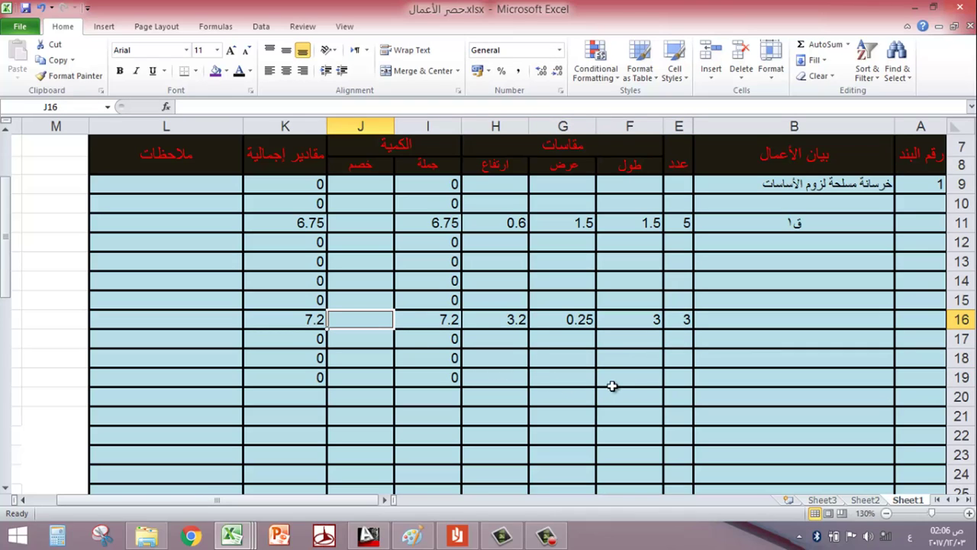
type("1*2.20")
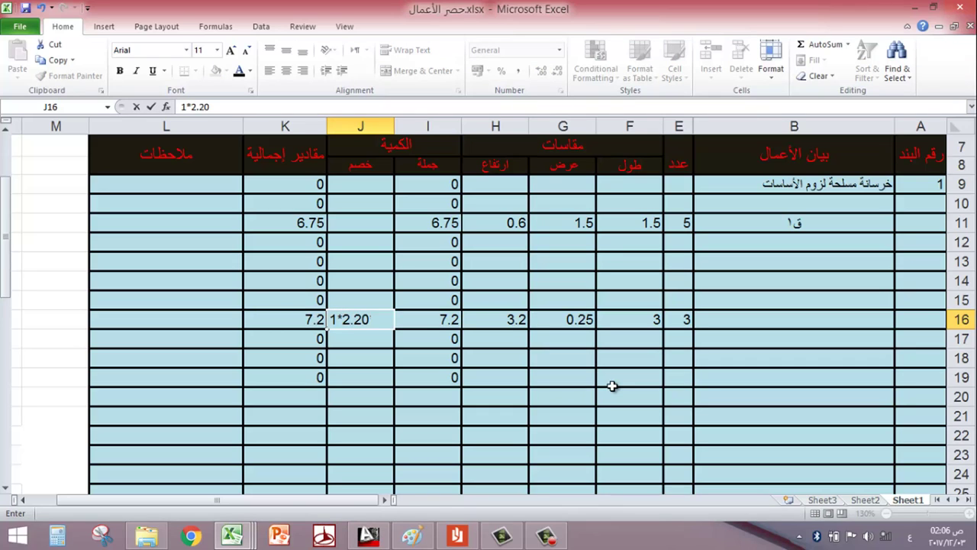
type("*.25*3")
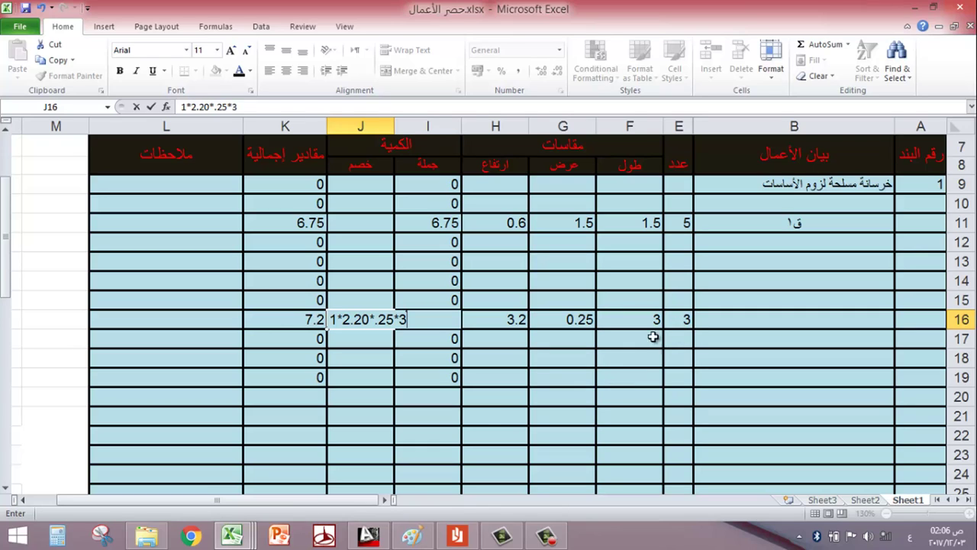
key("Return")
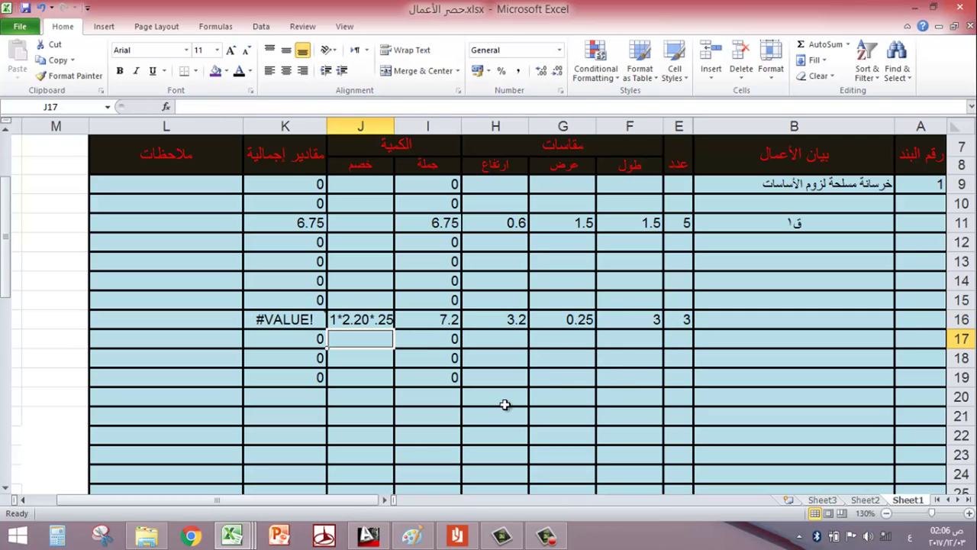
Turn the door deduction in cell J16 into a calculating formula, =1*2.20*.25*3.
left_click(341, 318)
double_click(336, 321)
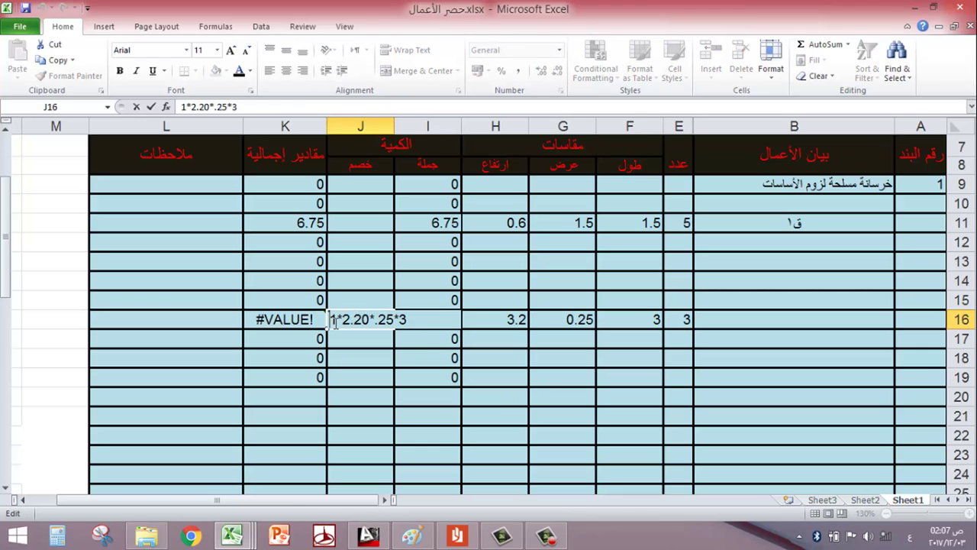
type("=")
left_click(259, 376)
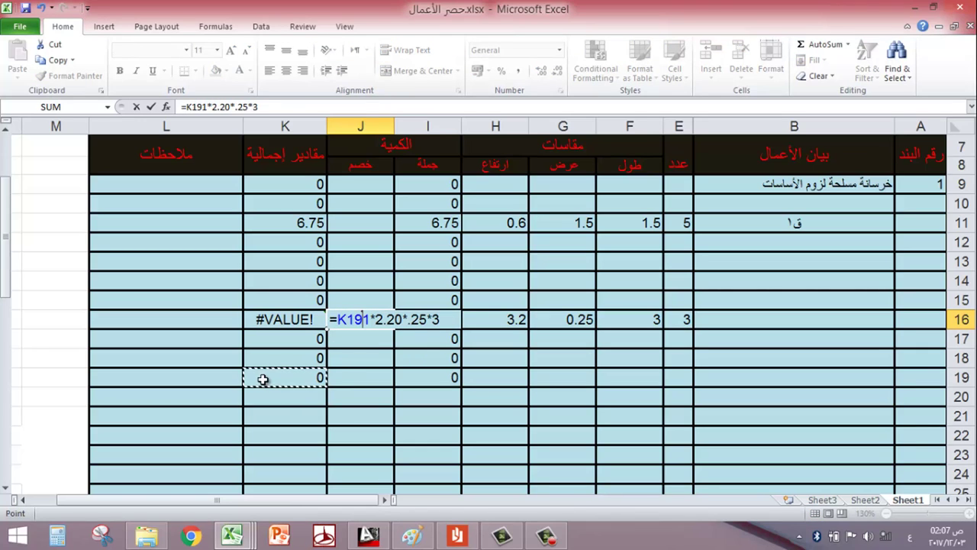
key("BackSpace")
key("BackSpace")
key("BackSpace")
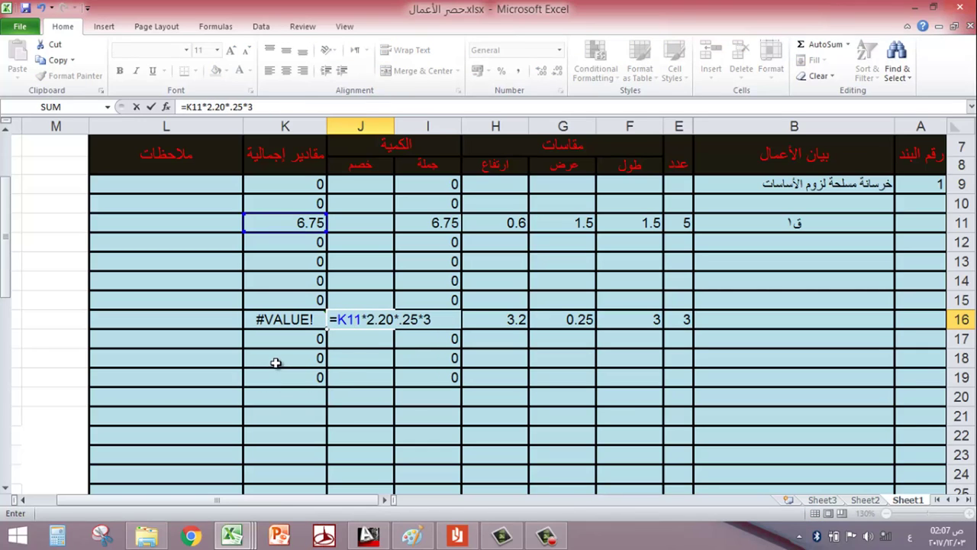
key("Return")
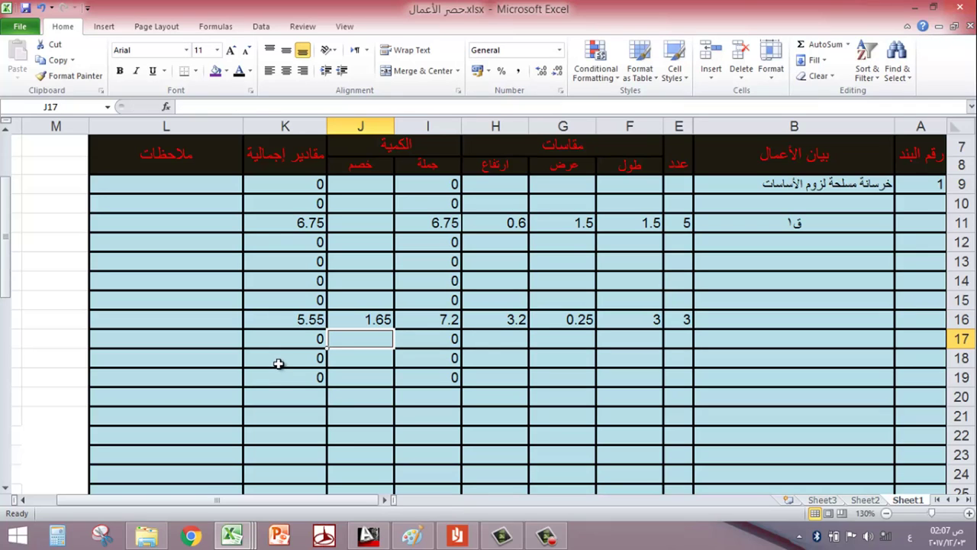
Examine the wall's length, width, height and count in row 16 against the total quantity formula in I16.
left_click(552, 319)
left_click(421, 322)
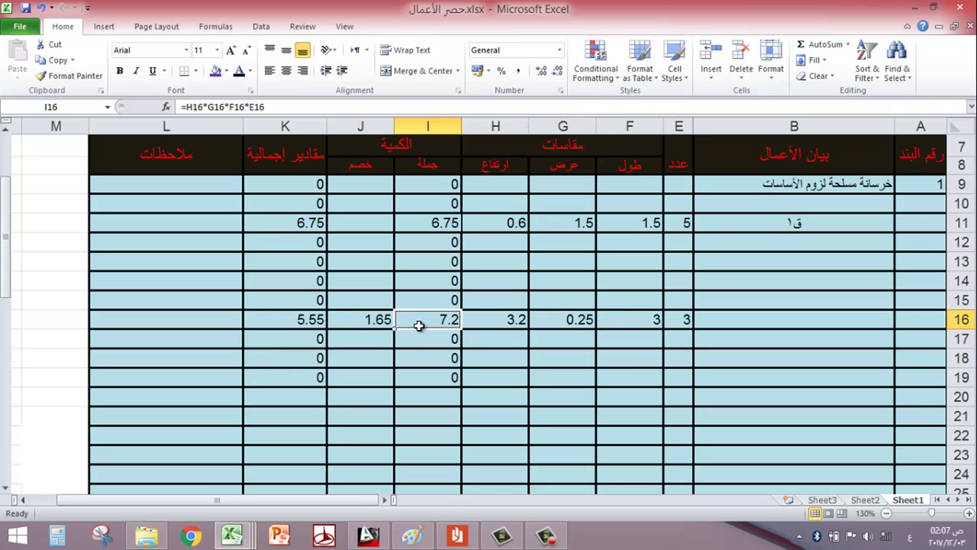
left_click(641, 318)
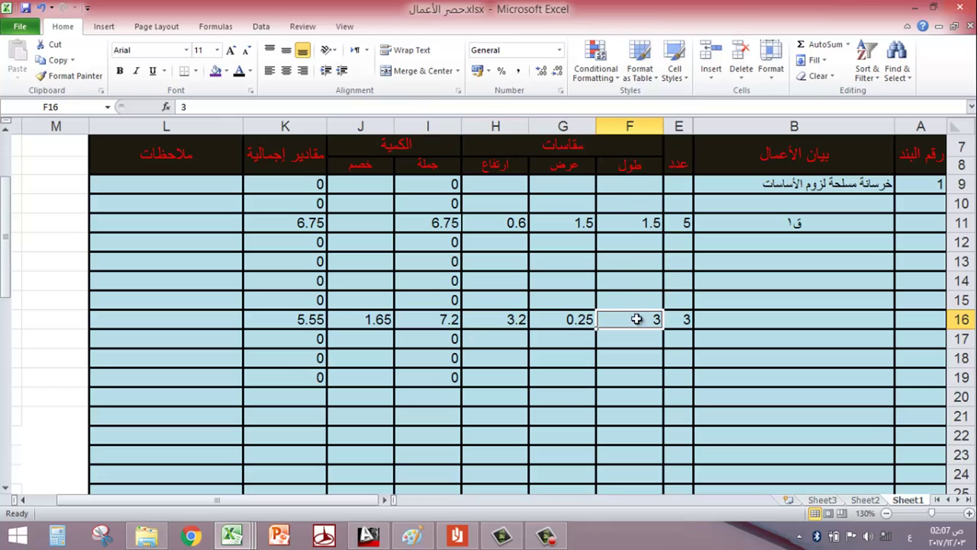
left_click(574, 320)
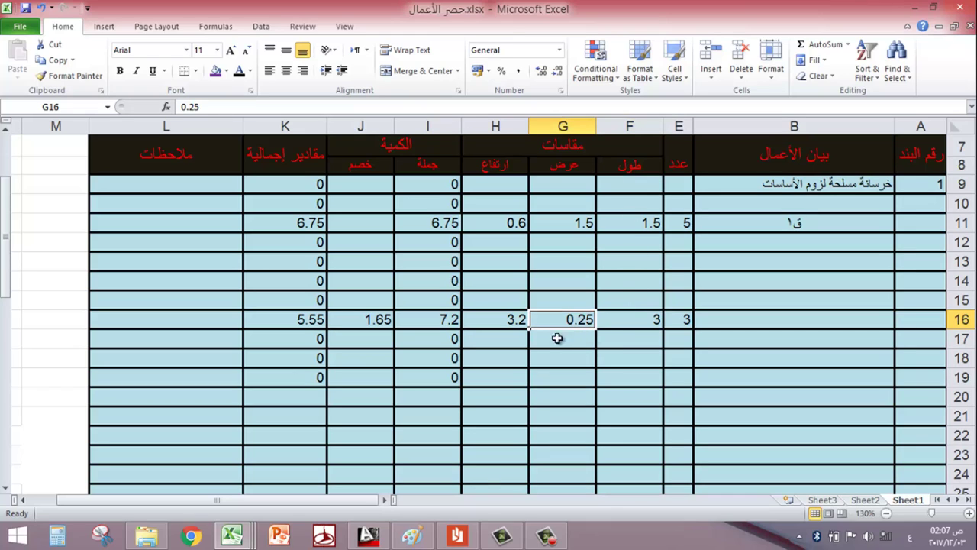
left_click(487, 320)
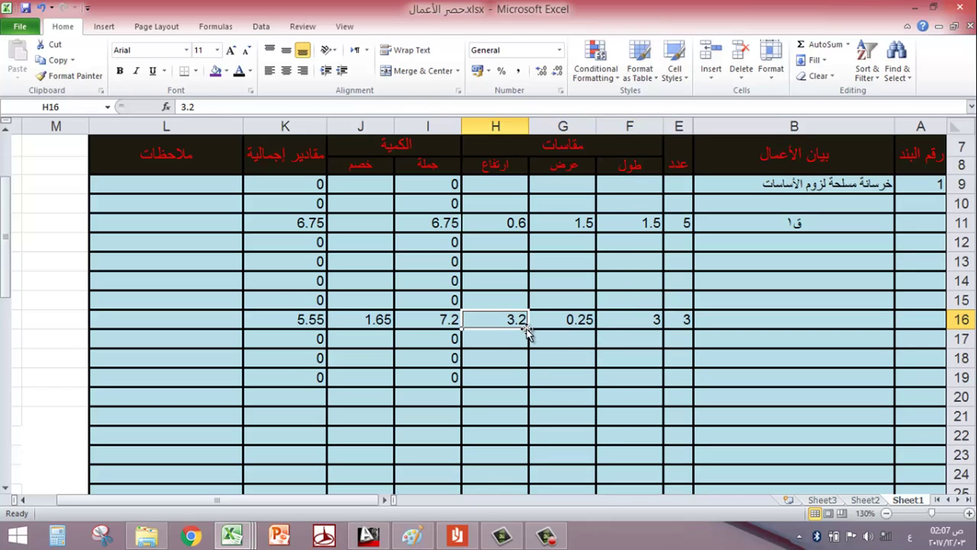
left_click(438, 321)
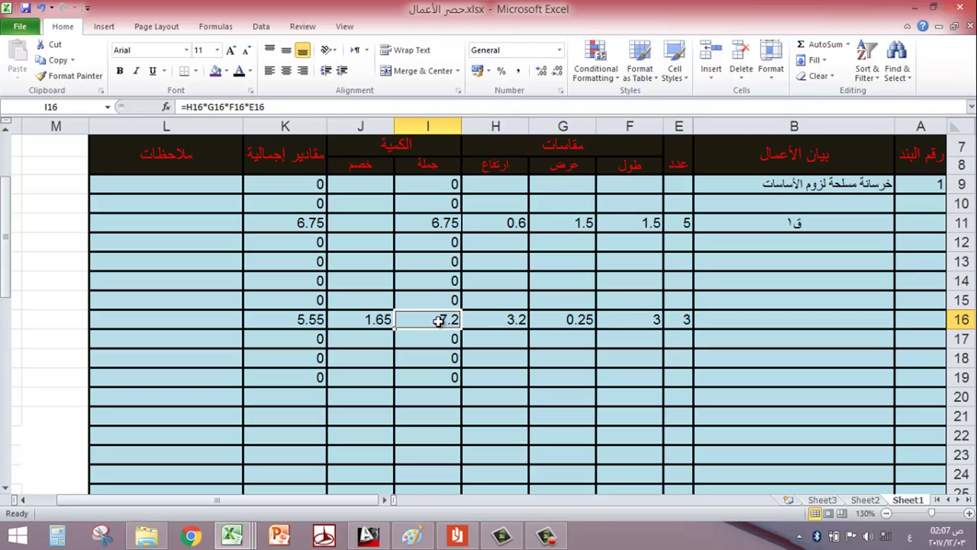
left_click(683, 321)
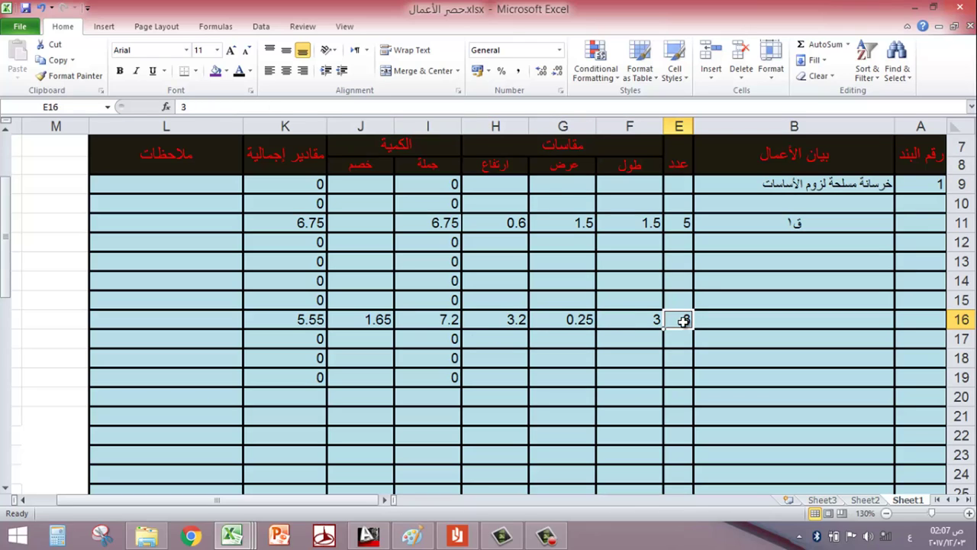
Examine each factor of the door deduction formula in cell J16.
left_click(370, 320)
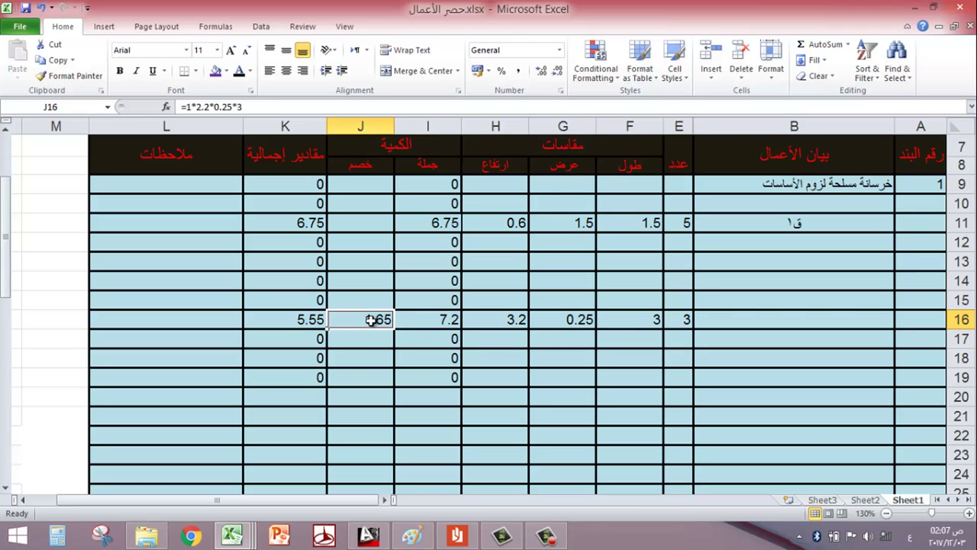
double_click(371, 320)
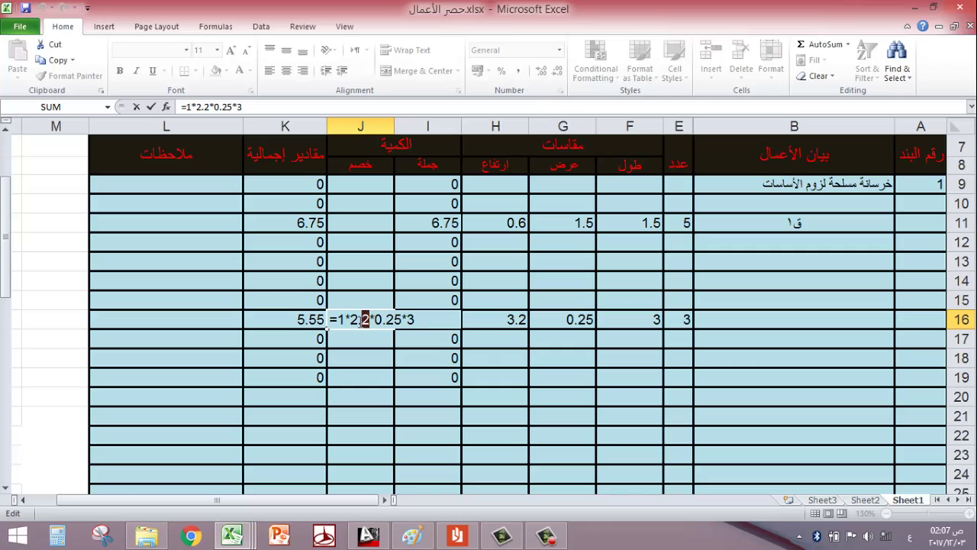
left_click(398, 320)
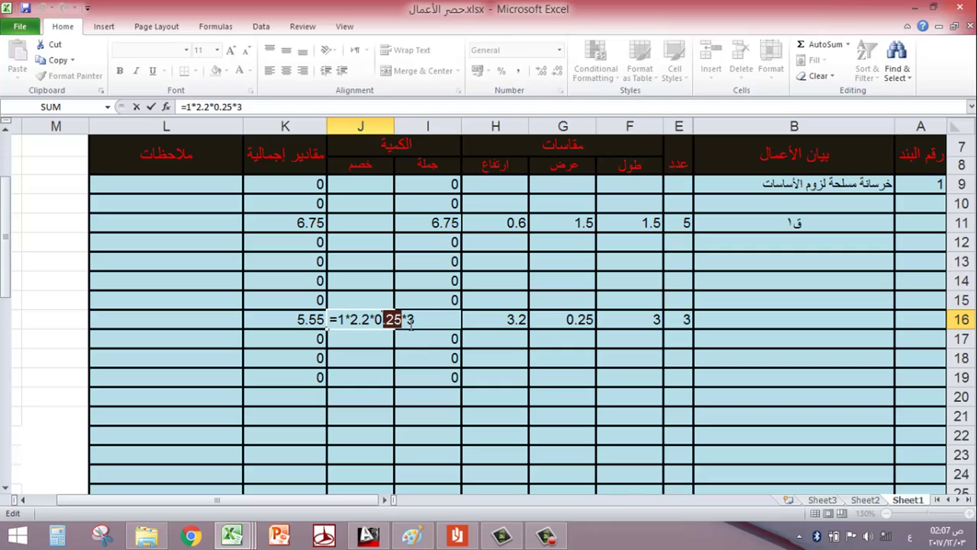
left_click(410, 322)
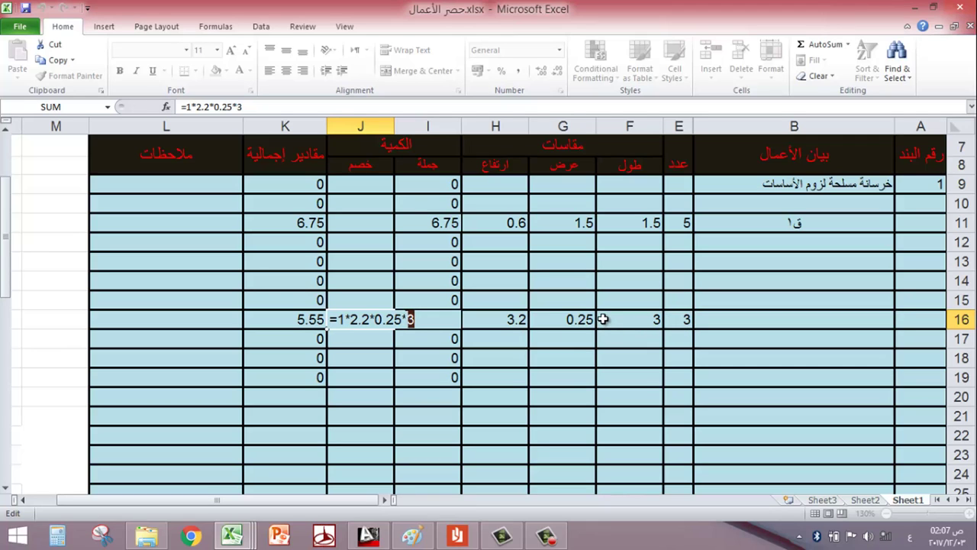
key("Return")
left_click(480, 393)
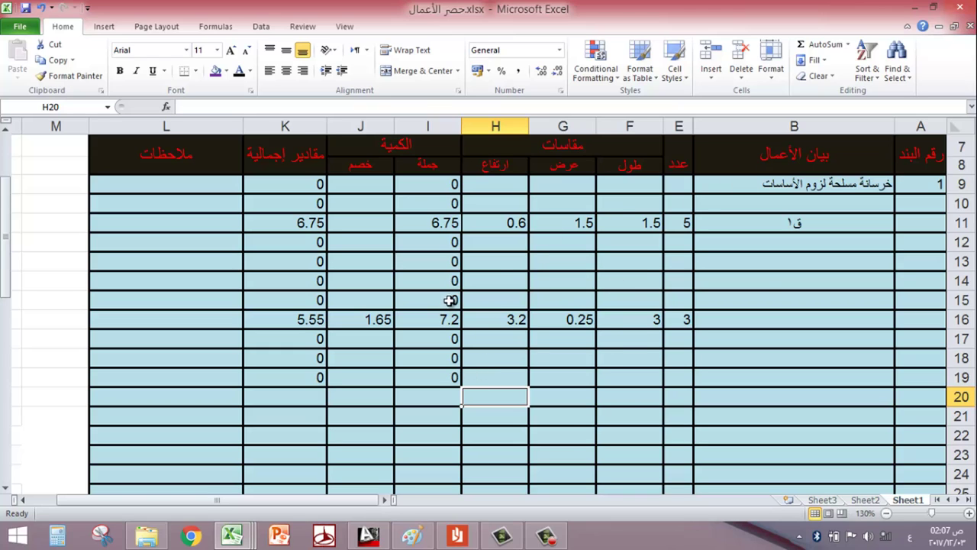
Create a new blank workbook and enter the header رقم البند in cell A5.
scroll(450, 300, "up", 2)
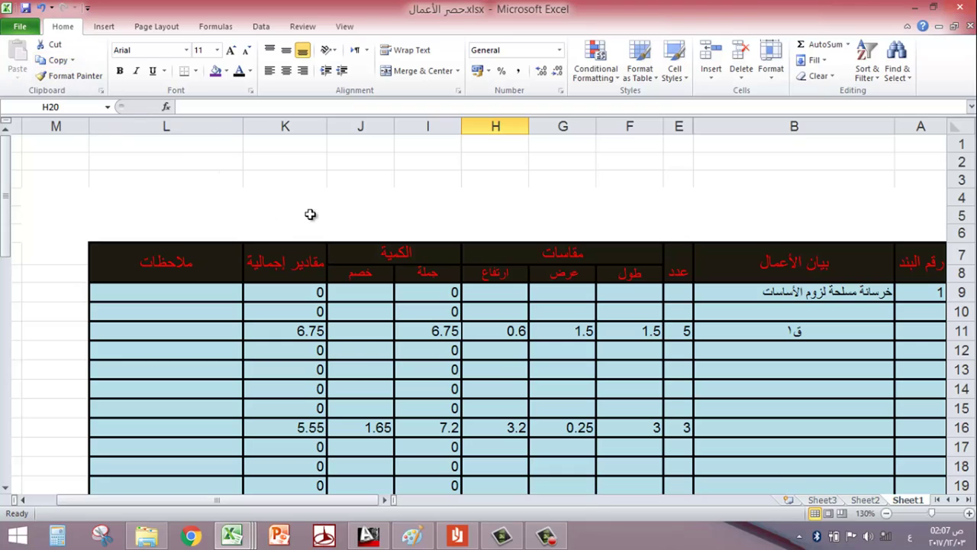
key("ctrl+n")
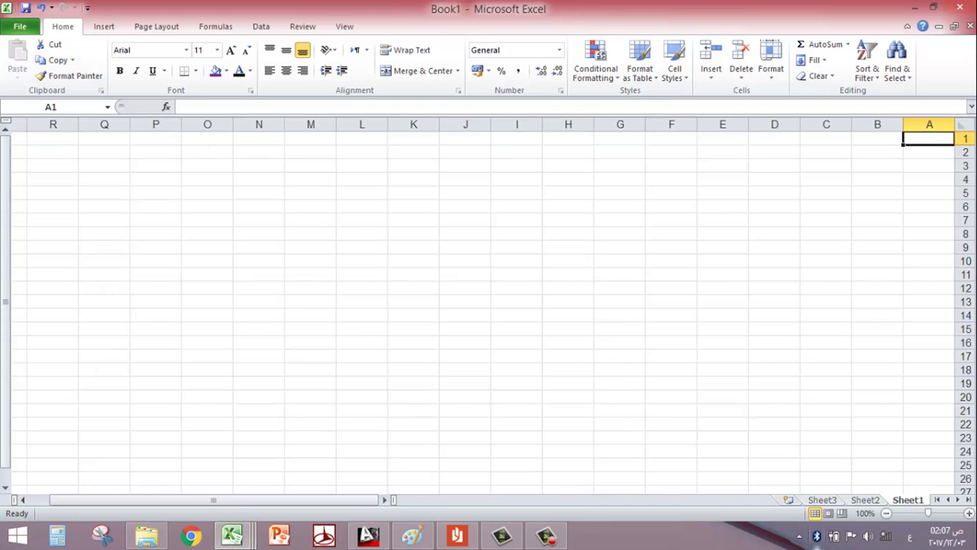
left_click(631, 274)
left_click(895, 207)
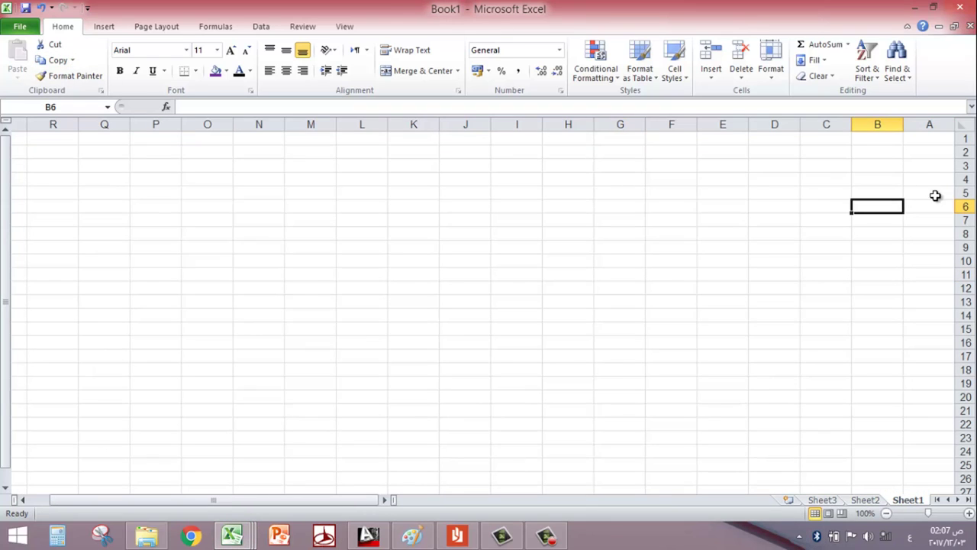
left_click(923, 205)
left_click(923, 191)
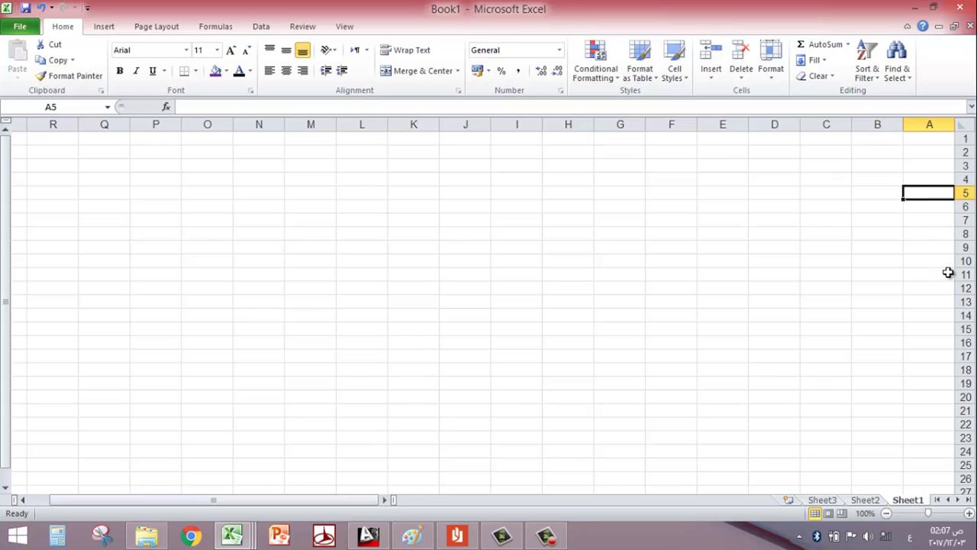
type("رقم البند")
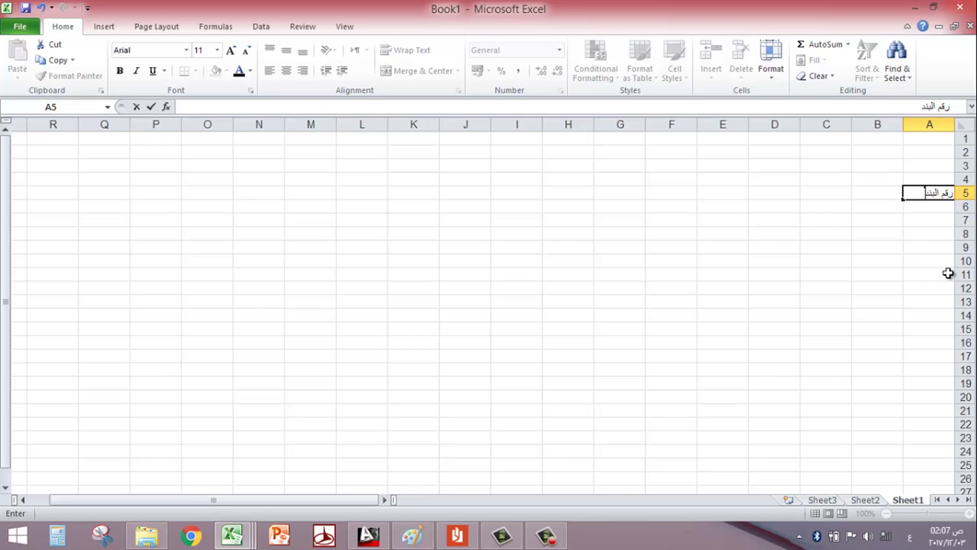
left_click(879, 273)
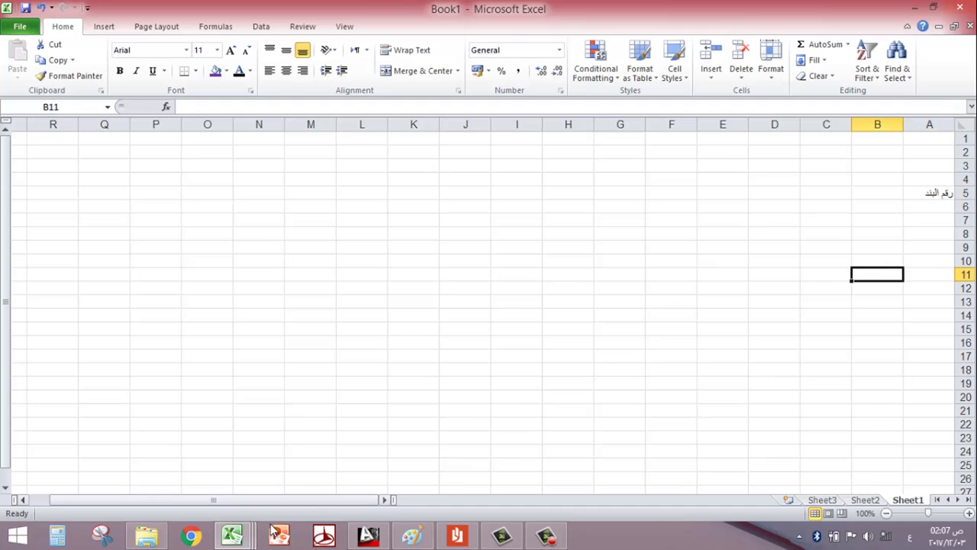
Check the headers in the finished takeoff workbook and enter the header بيان الأعمال in cell B5 of Book1.
mouse_move(251, 535)
left_click(258, 482)
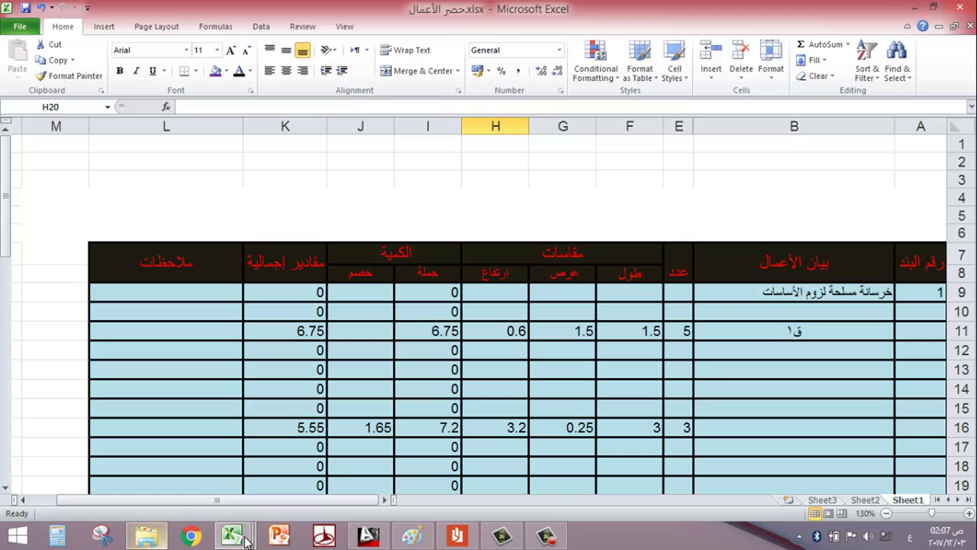
mouse_move(232, 534)
left_click(522, 472)
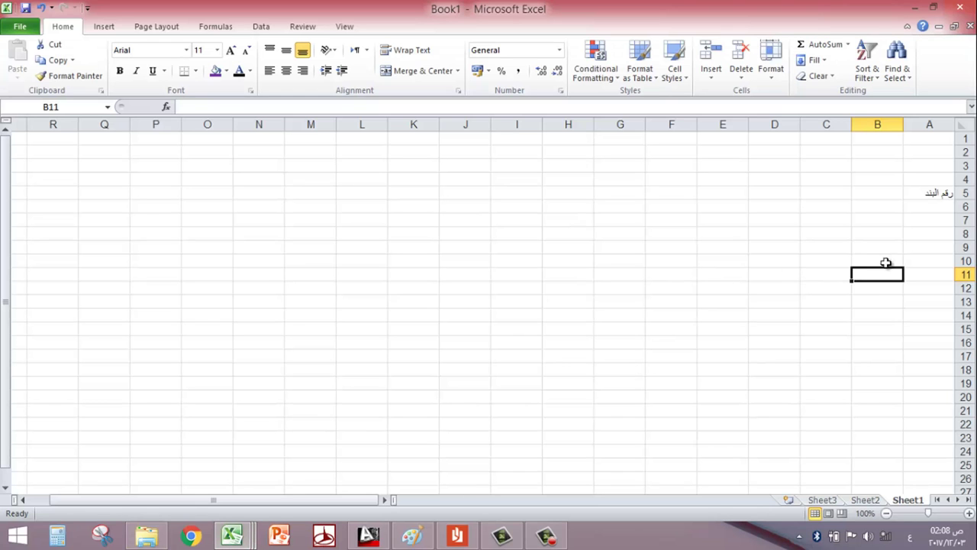
left_click(883, 193)
type("يان ال")
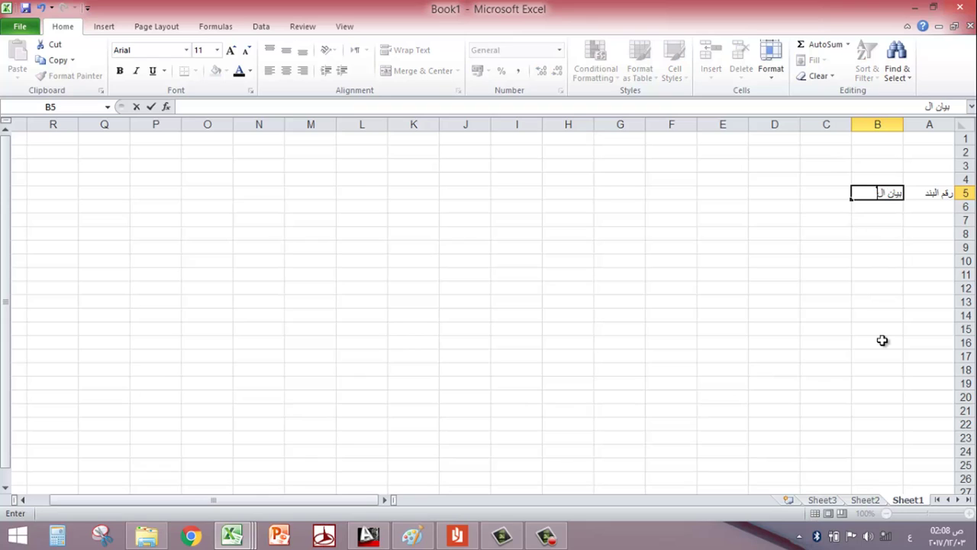
type("أعمال")
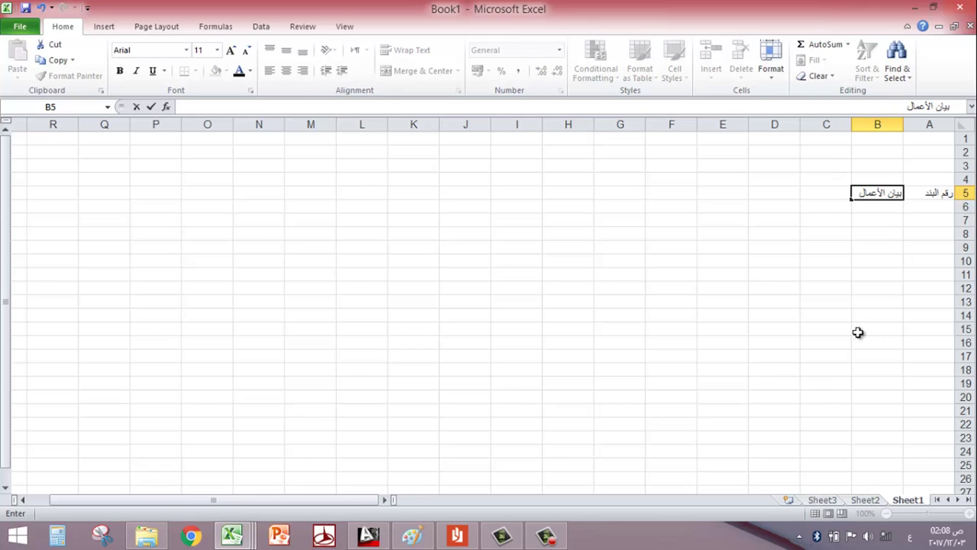
left_click(771, 275)
left_click(892, 222)
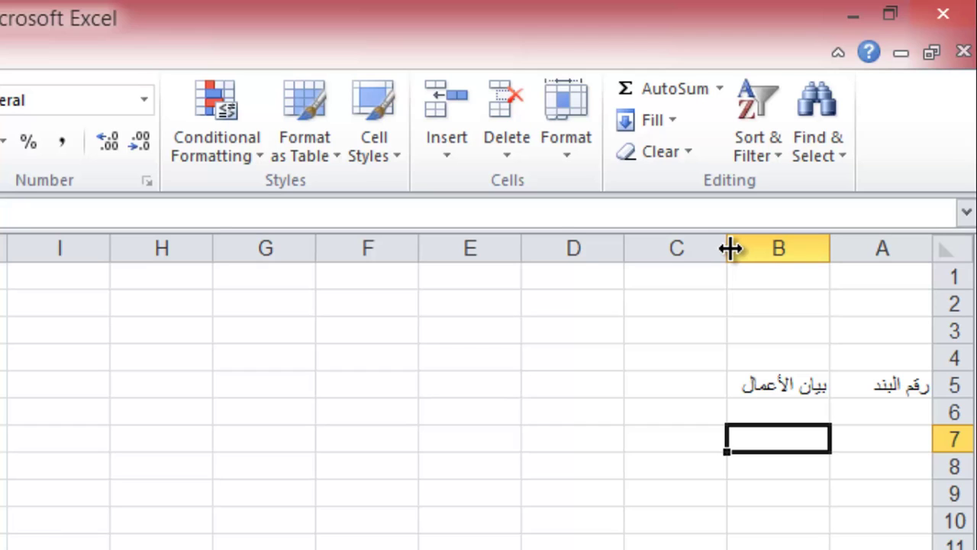
Widen column B by hand and set its column width to exactly 25.
left_click_drag(730, 247, 687, 235)
right_click(735, 246)
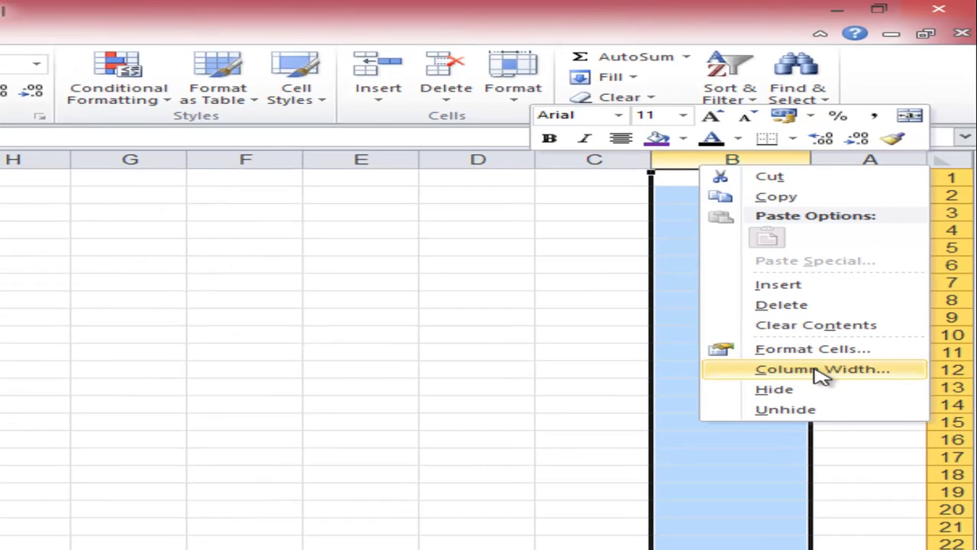
left_click(821, 370)
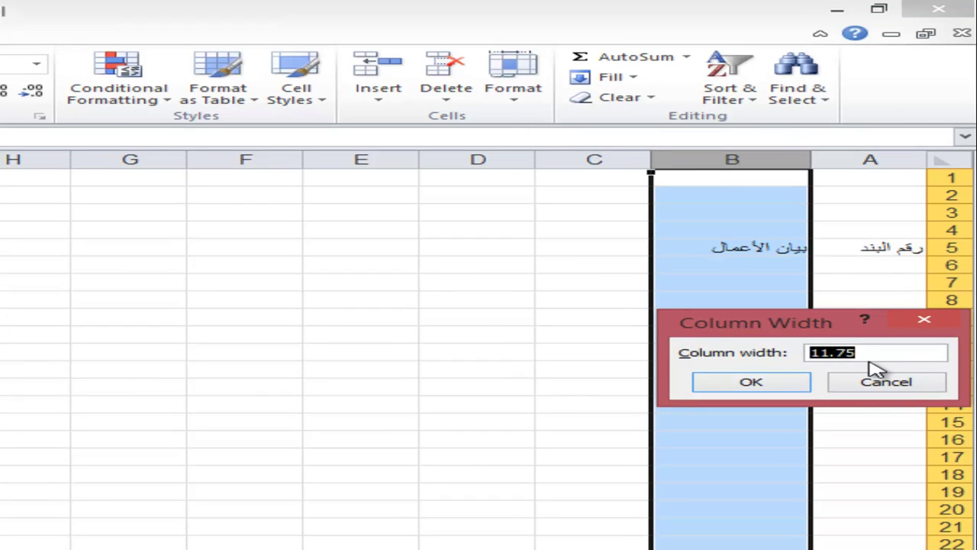
type("25")
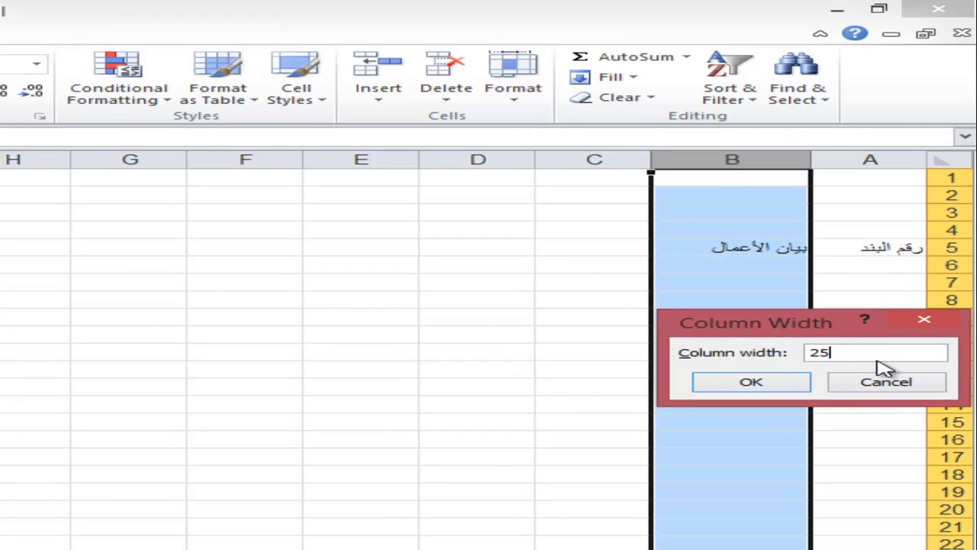
left_click(766, 375)
left_click(637, 386)
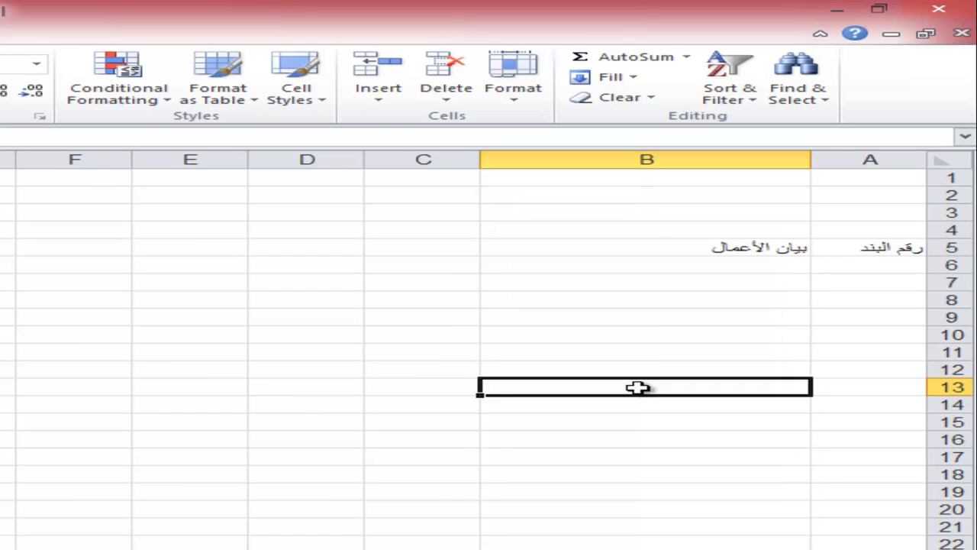
left_click(657, 246)
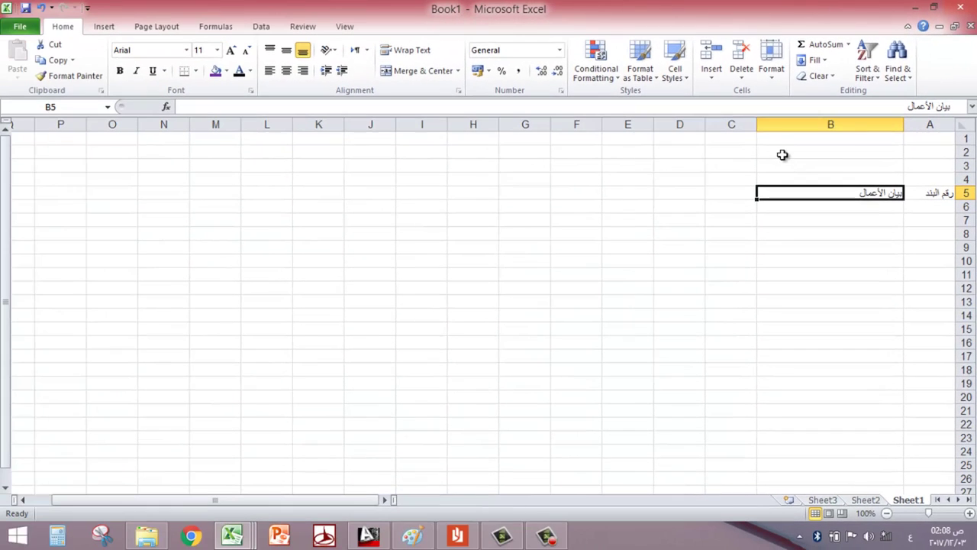
Resize column B by hand to a width of about 23.75.
left_click_drag(633, 141, 689, 148)
left_click_drag(792, 130, 765, 124)
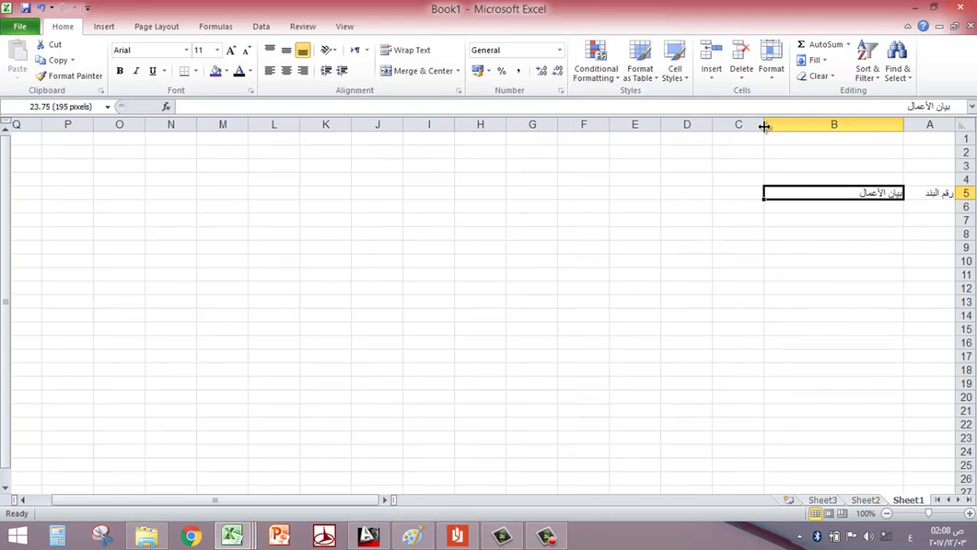
key("Down")
key("Down")
key("Down")
key("Down")
key("Down")
key("Left")
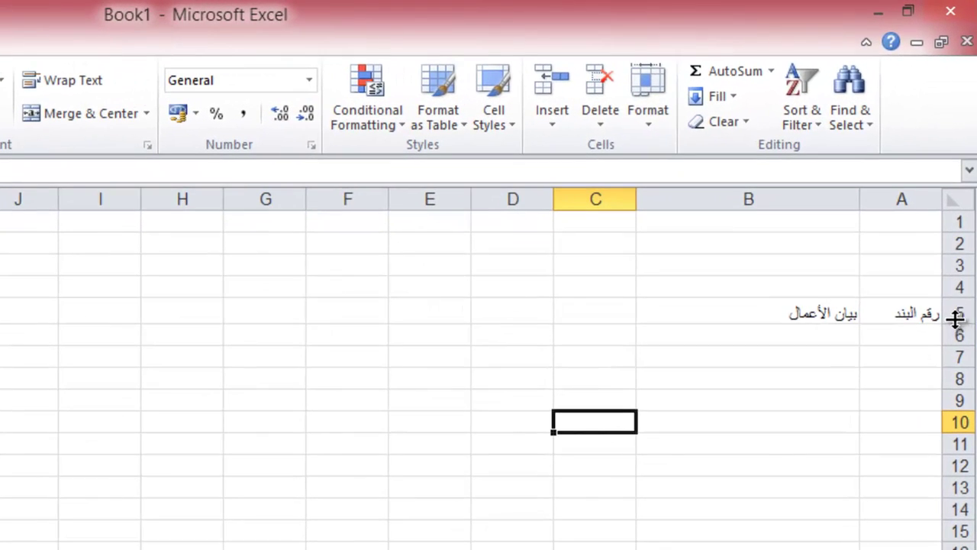
Set the height of row 5 to exactly 30.
left_click(960, 315)
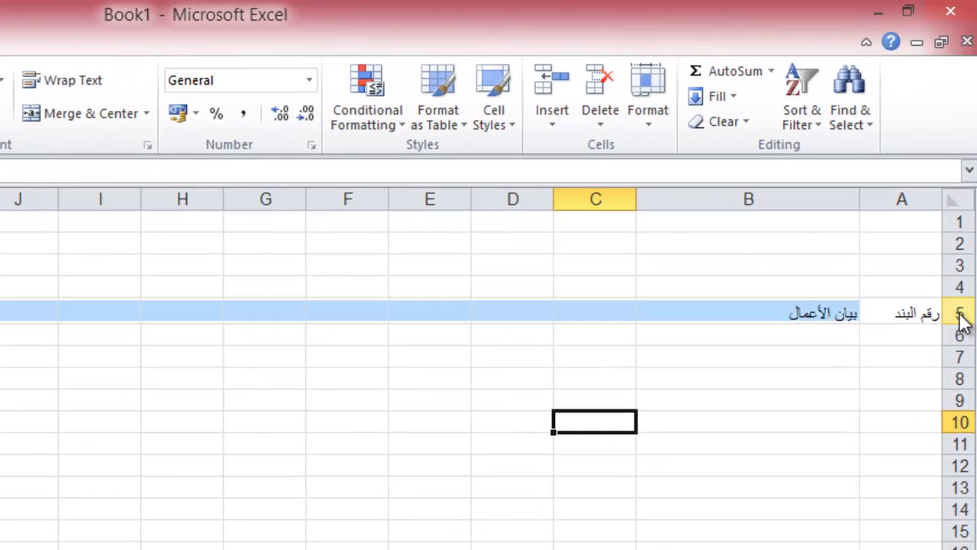
right_click(961, 317)
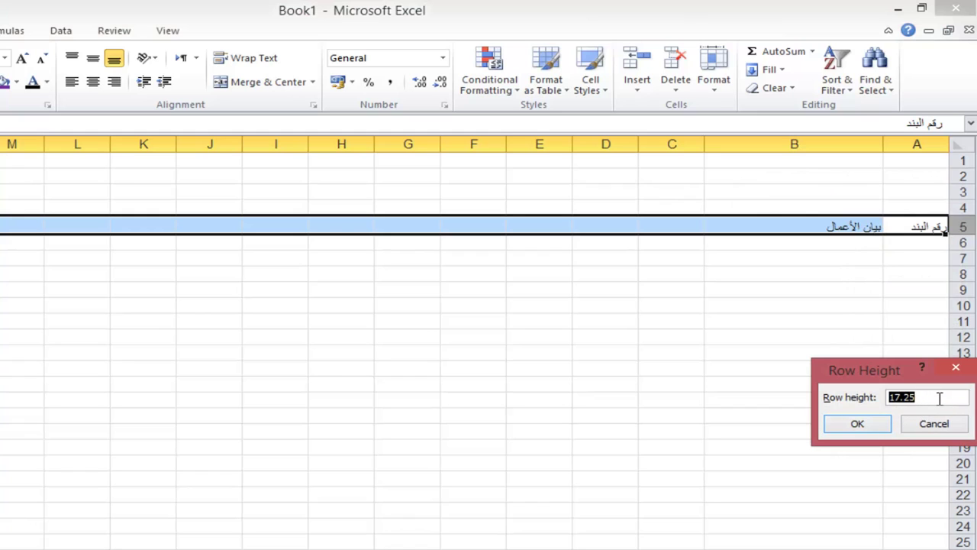
type("30")
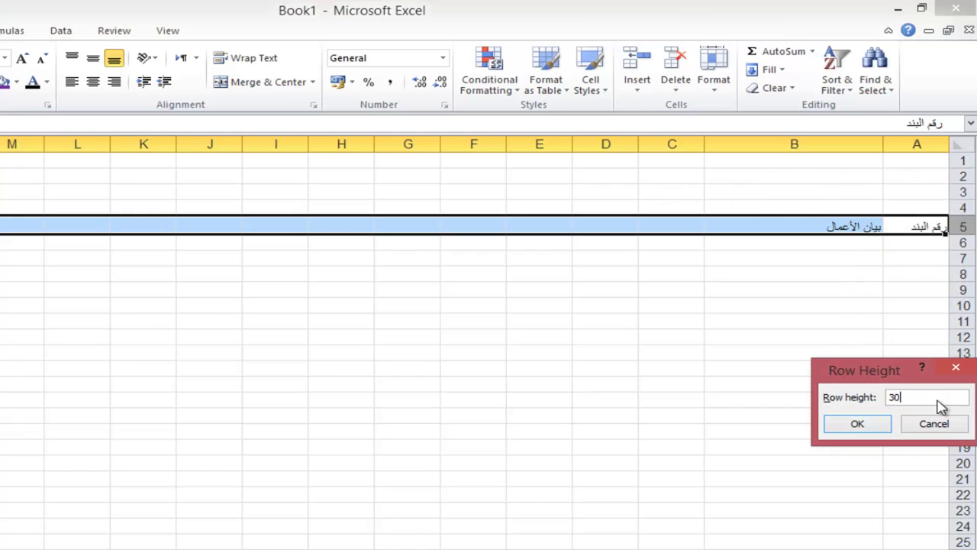
left_click(877, 429)
left_click(831, 350)
left_click(926, 234)
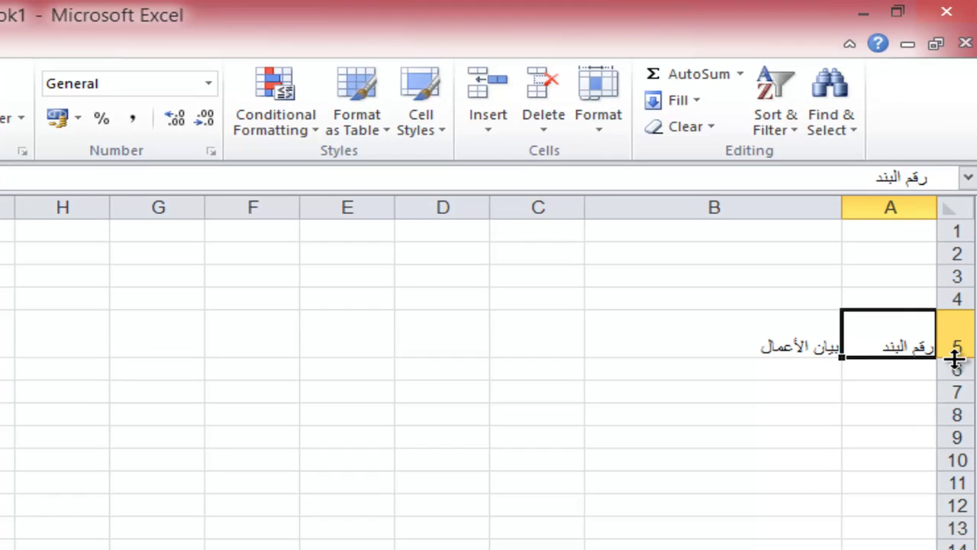
Make header row 5 slightly taller by hand and check the headers in A5 and B5.
mouse_move(956, 359)
left_mouse_down()
mouse_move(953, 341)
mouse_move(954, 365)
left_mouse_up()
left_click(751, 442)
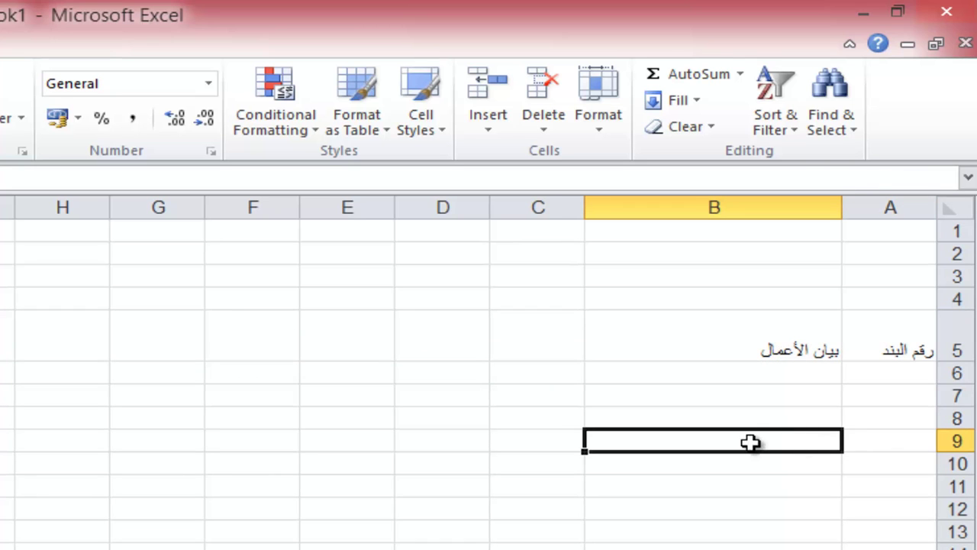
left_click(736, 338)
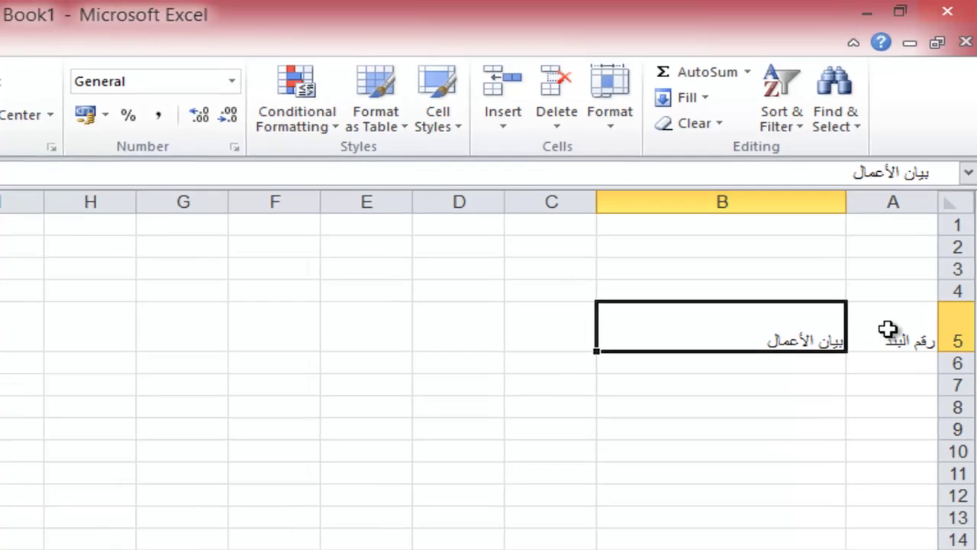
left_click(888, 328)
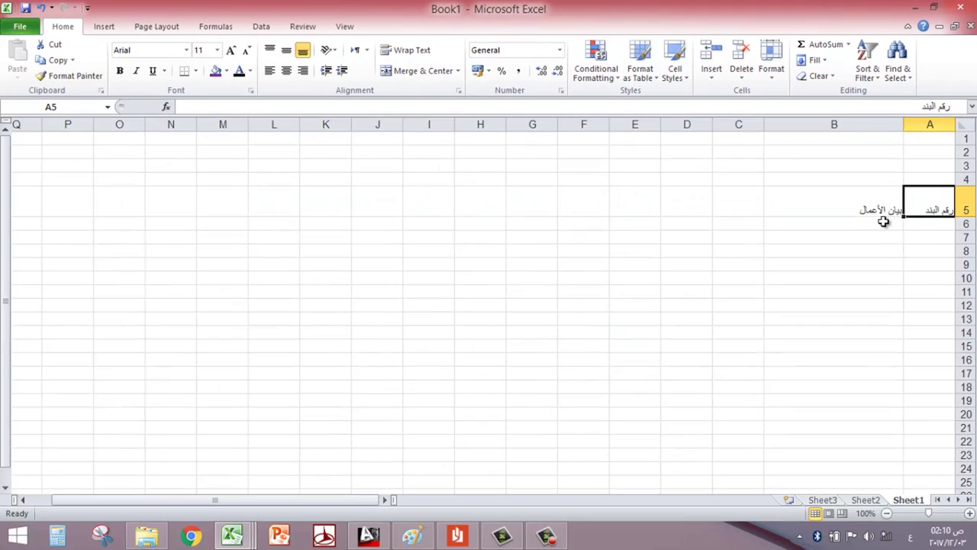
left_click(755, 333)
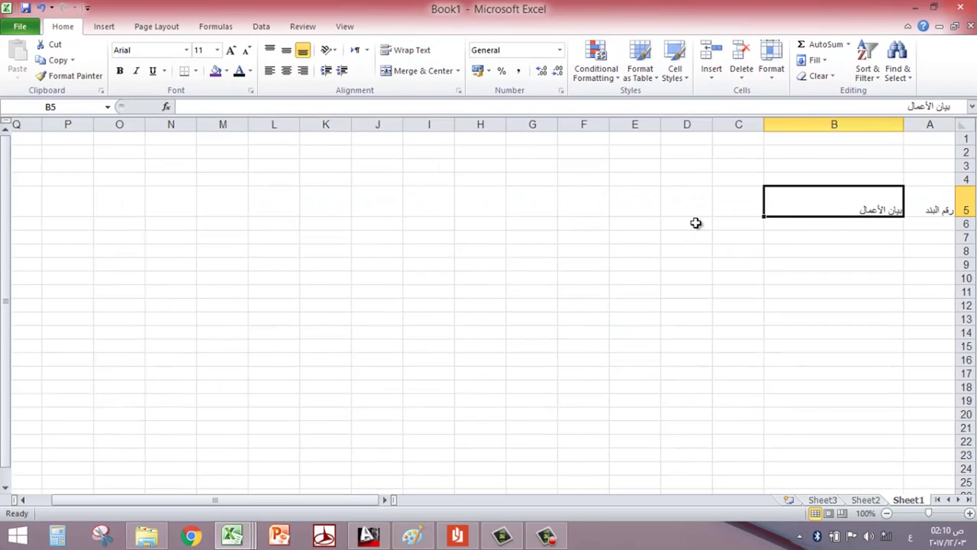
Check the next header in the finished workbook حصر الأعمال.xlsx and enter the header عدد in cell C5 of Book1.
mouse_move(249, 535)
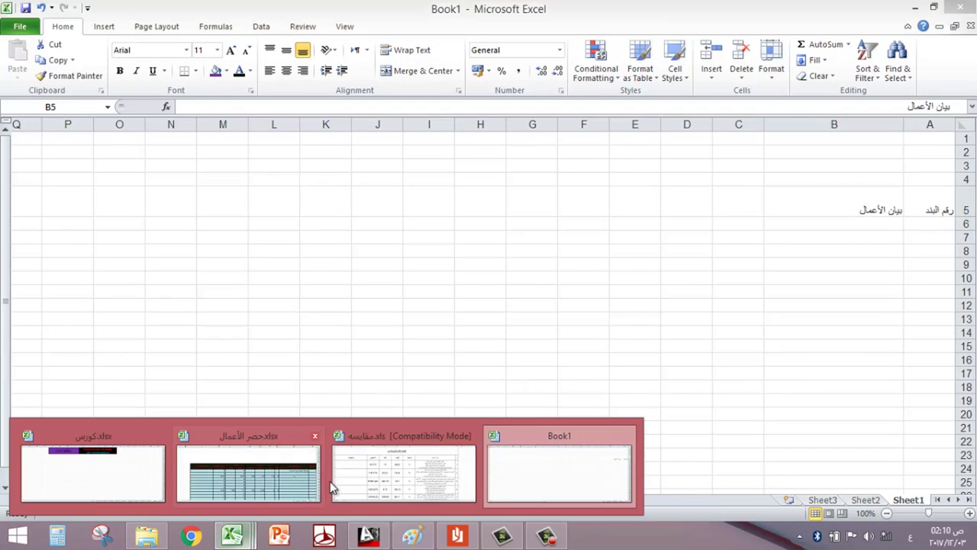
left_click(286, 481)
left_click(597, 255)
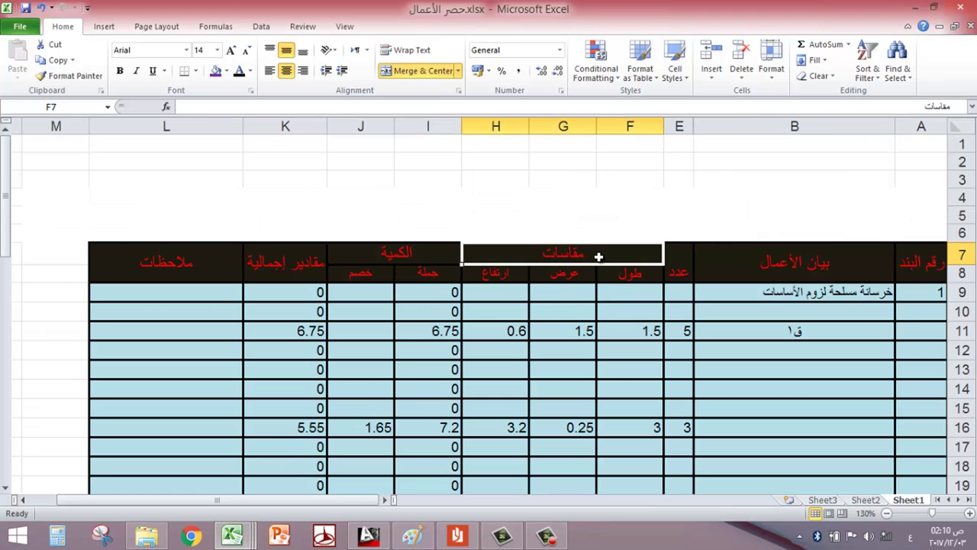
left_click(683, 271)
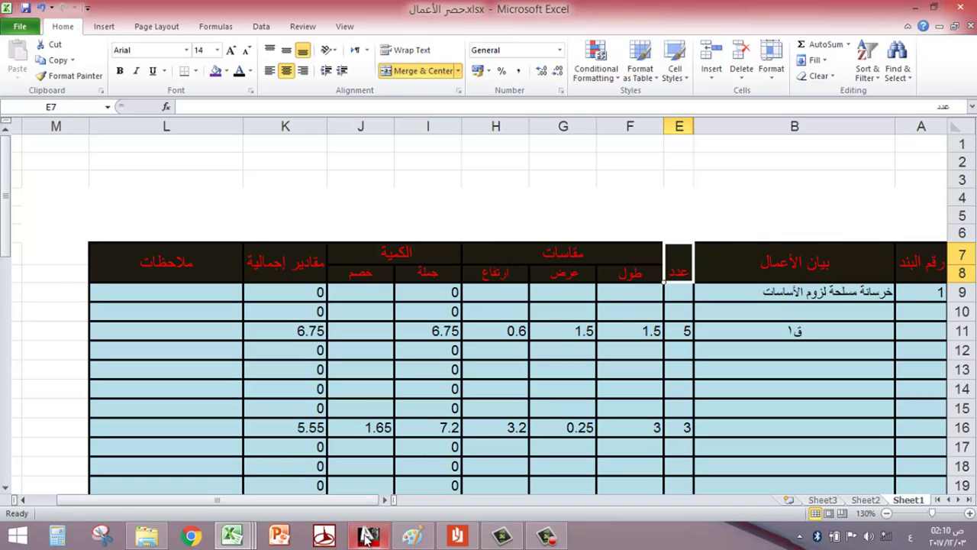
mouse_move(245, 538)
left_click(596, 466)
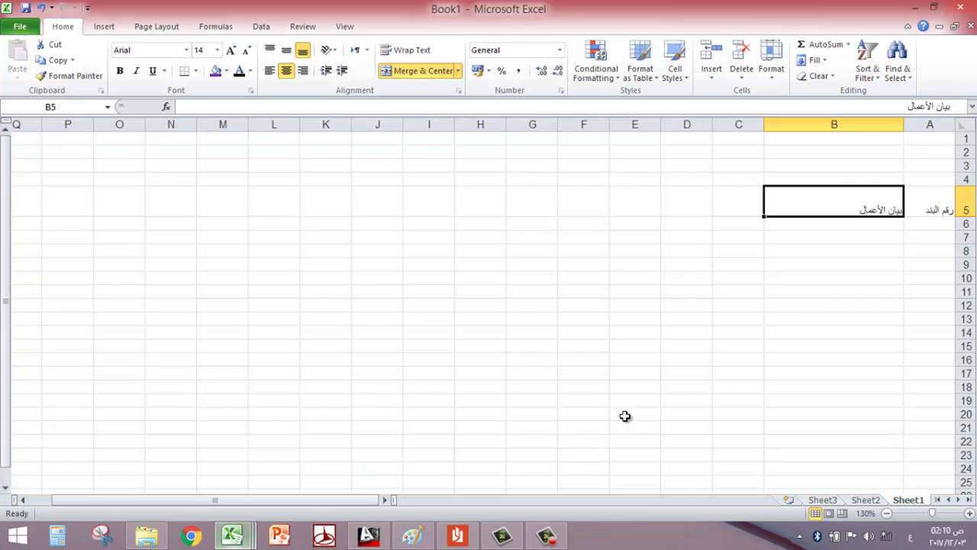
left_click(739, 211)
type("عدد")
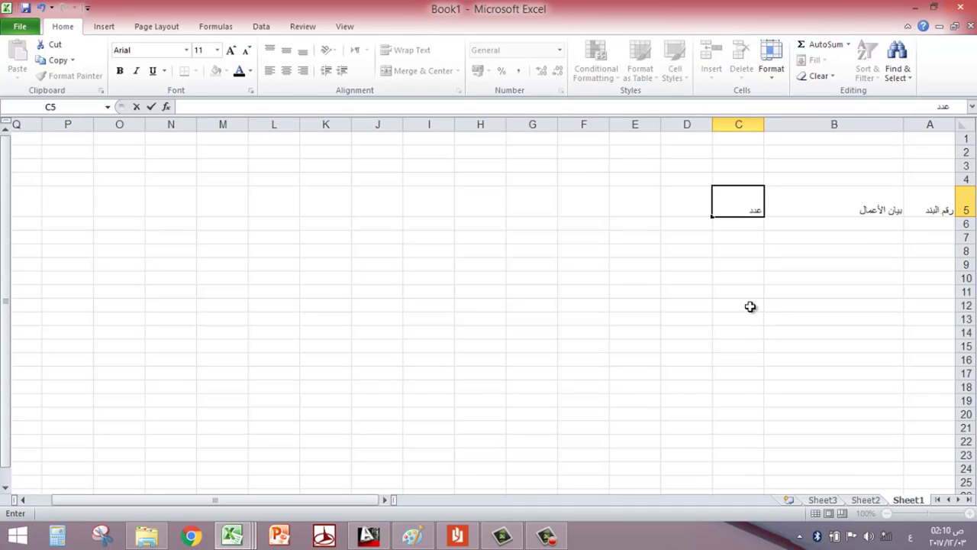
left_click(695, 305)
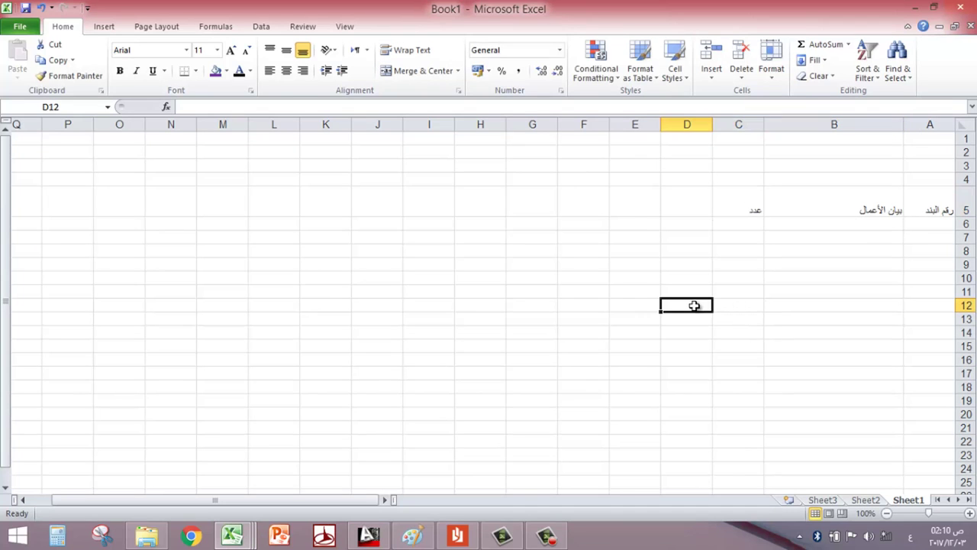
Examine how the مقاسات header spans its sub-headers طول, عرض and ارتفاع in حصر الأعمال.xlsx, and return to Book1.
left_click(680, 203)
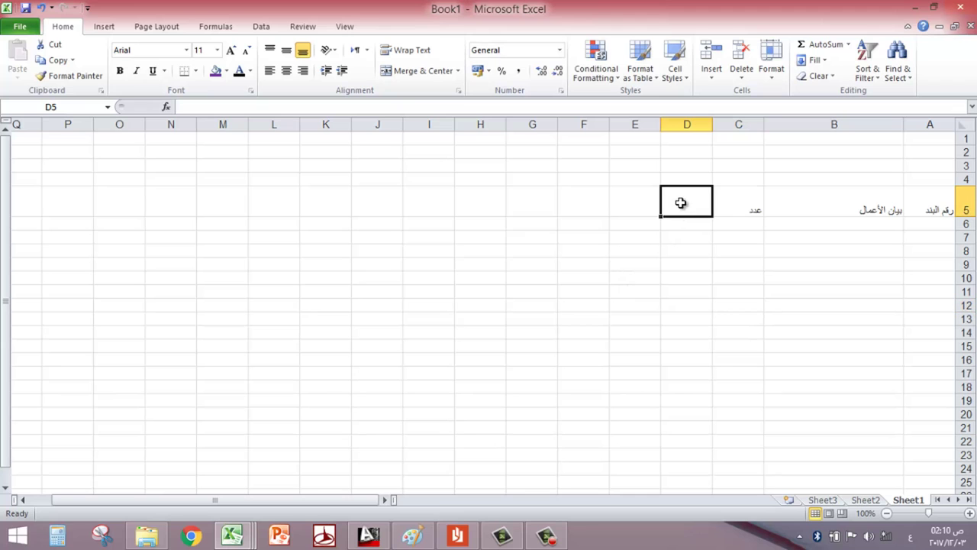
mouse_move(249, 527)
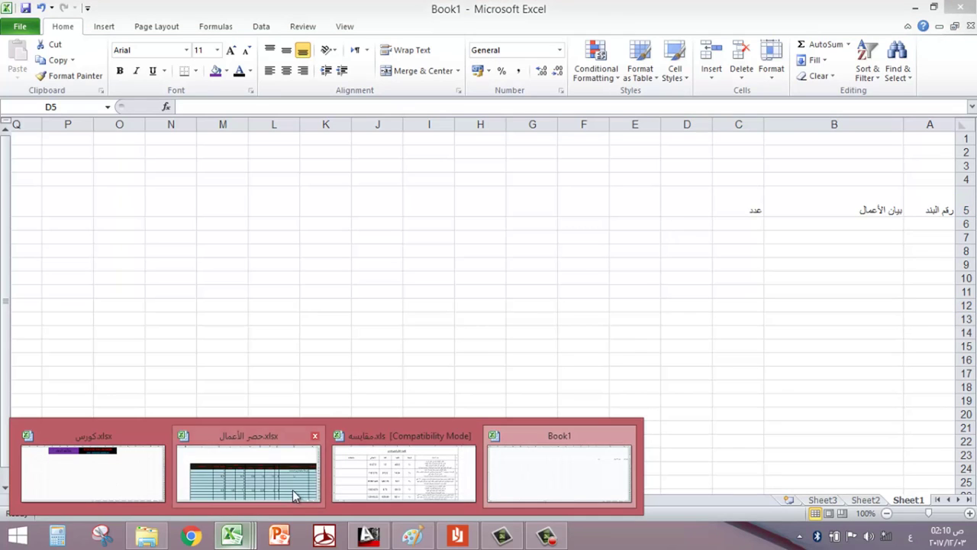
left_click(295, 495)
left_click(629, 252)
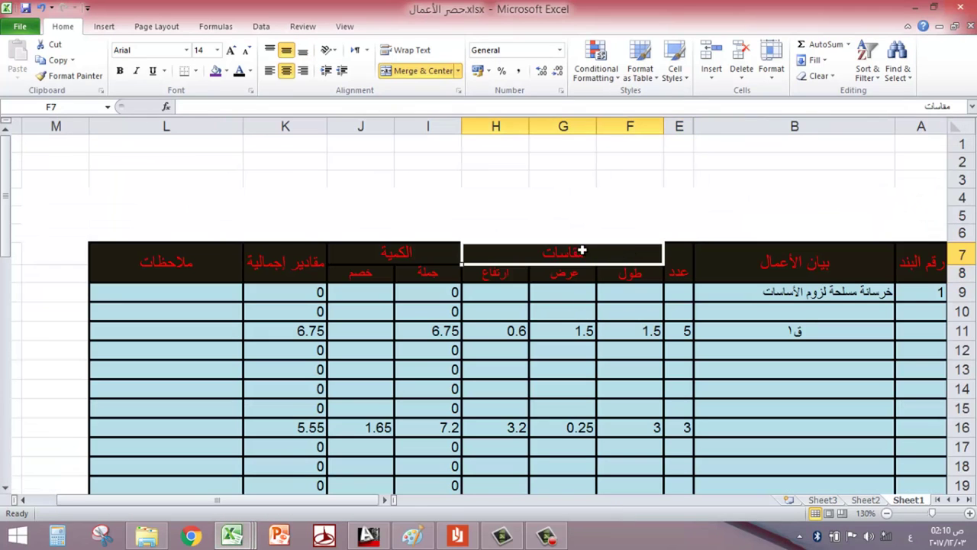
left_click(628, 273)
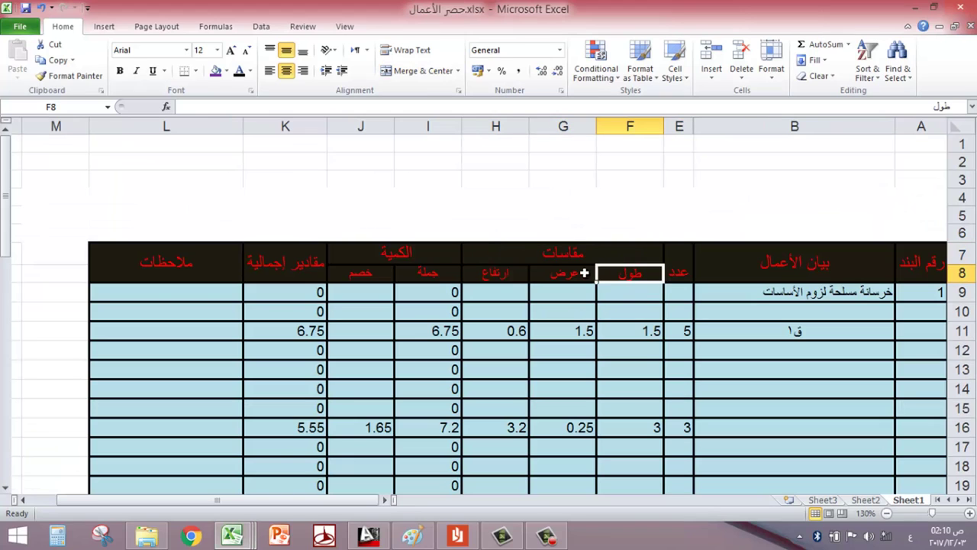
left_click(566, 272)
left_click(510, 273)
left_click(636, 251)
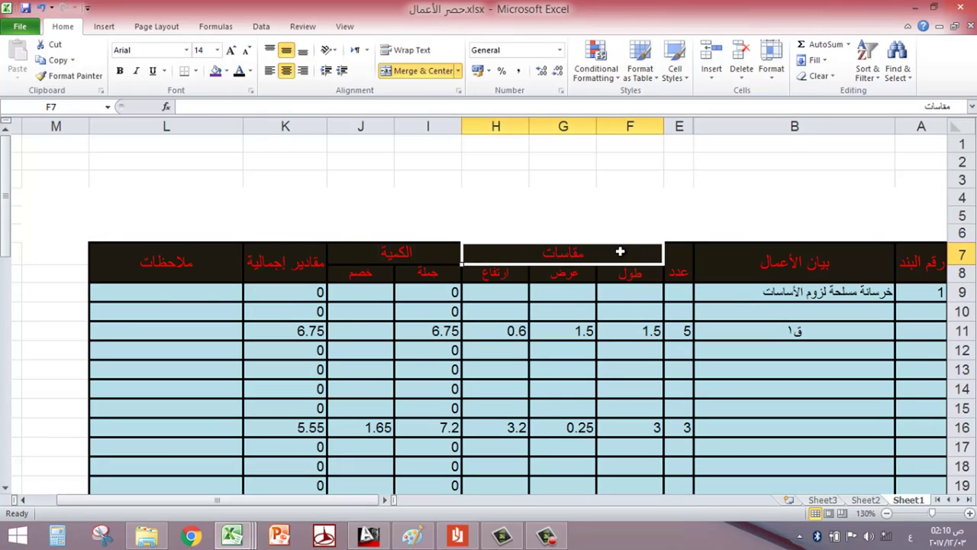
left_click(243, 534)
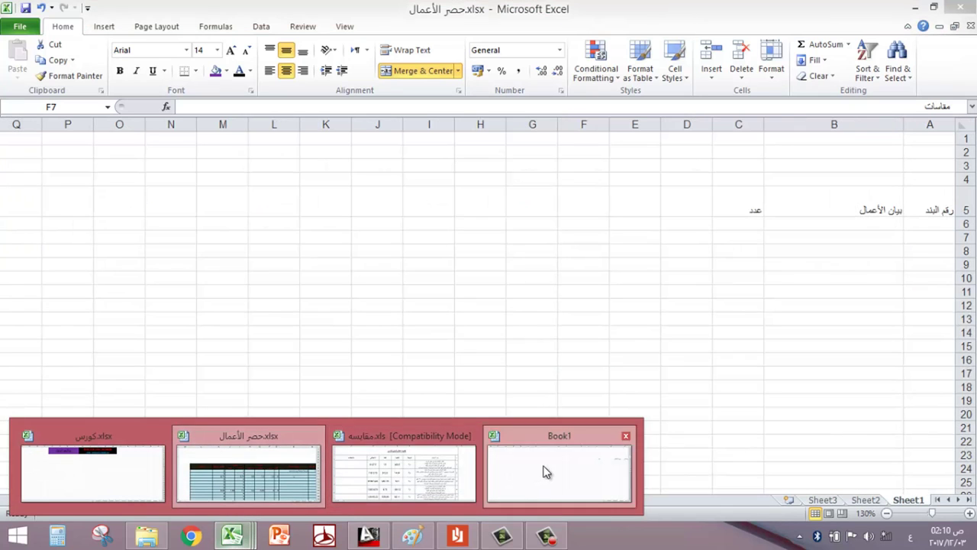
left_click(546, 469)
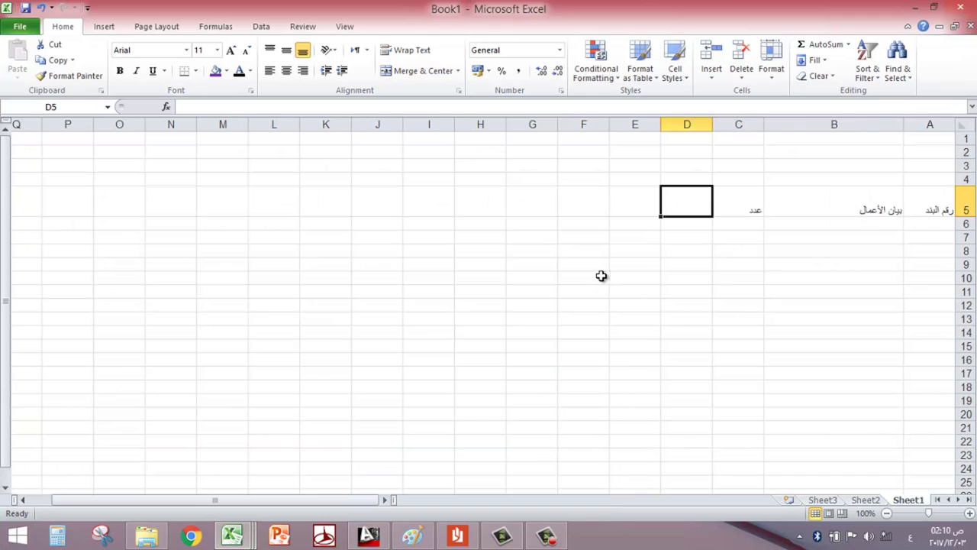
Merge and center cells D5 to F5 and enter the header مقاسات in the merged cell.
left_click_drag(687, 197, 601, 201)
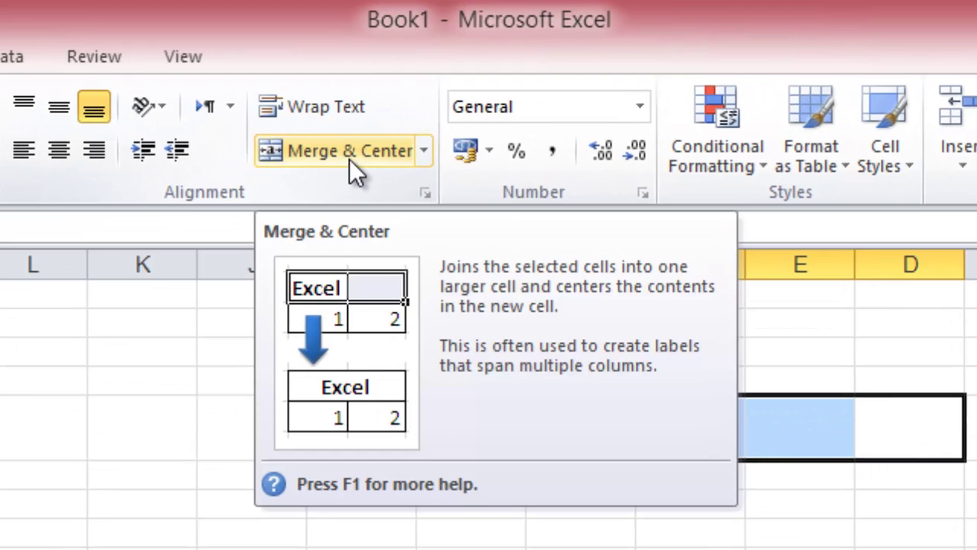
left_click(349, 158)
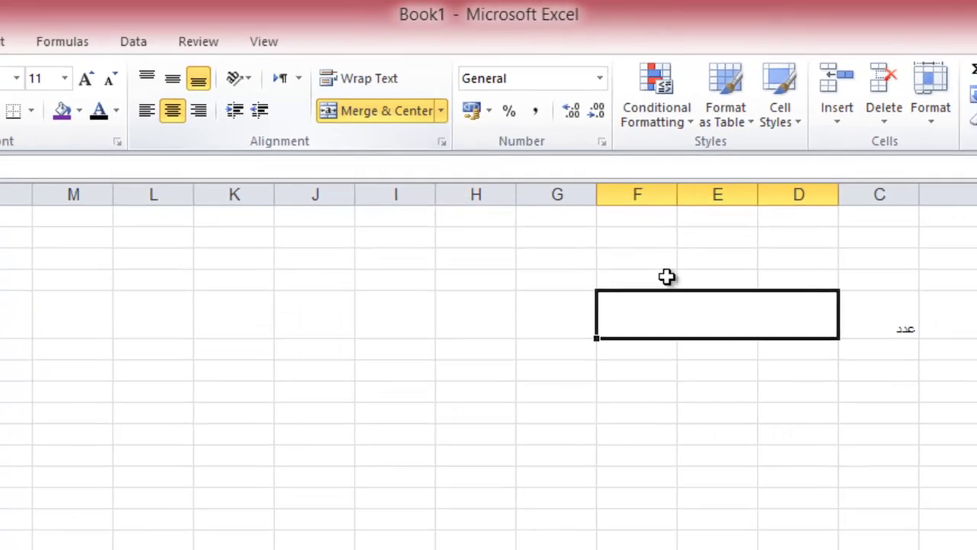
left_click(797, 527)
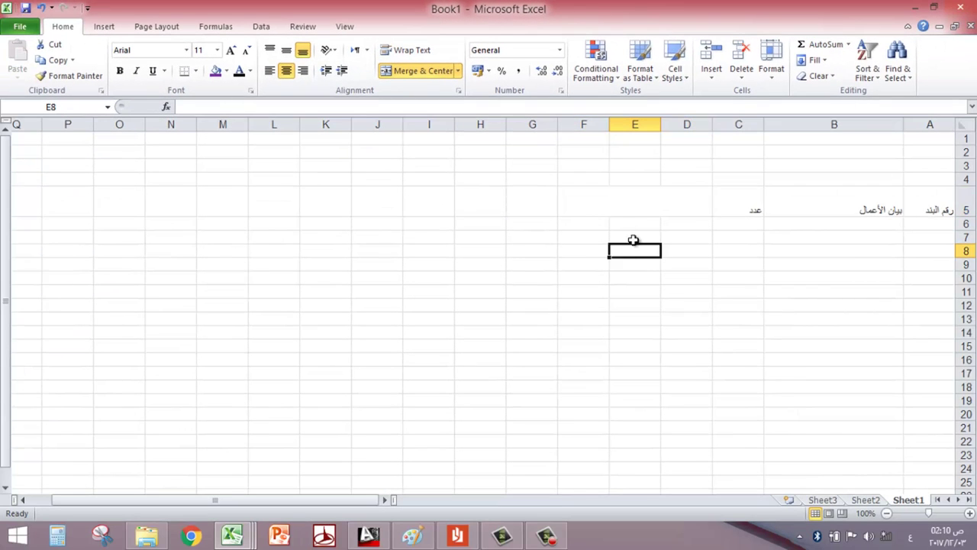
left_click(672, 196)
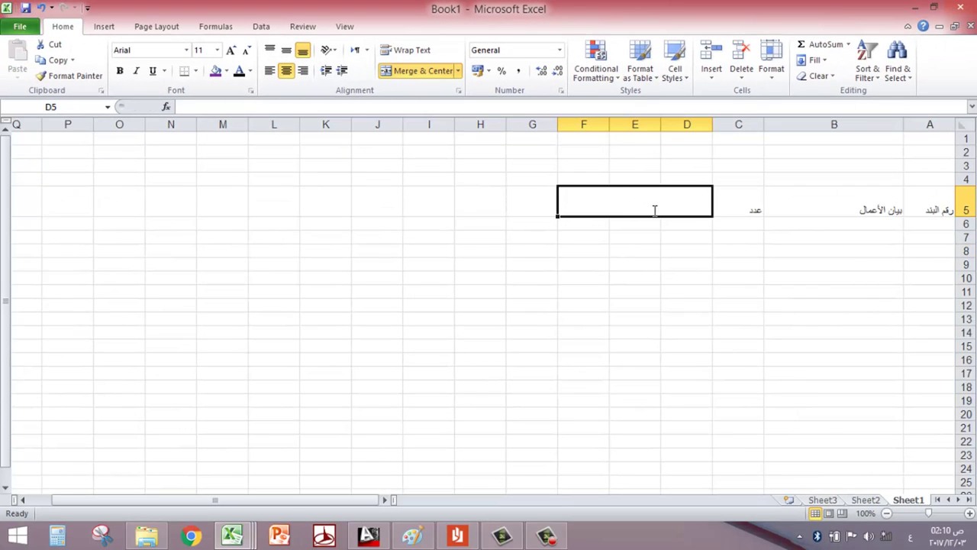
type("مو")
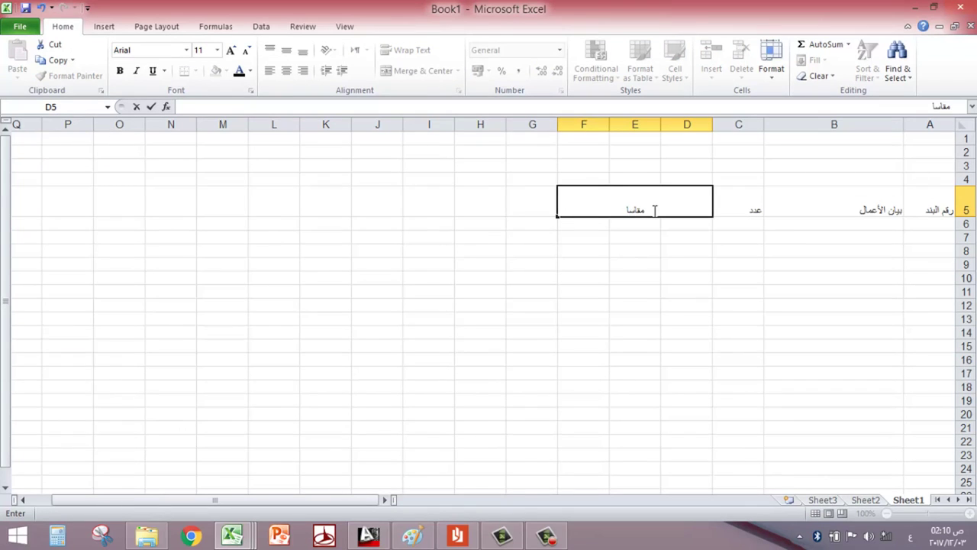
key("Return")
Enter the sub-headers طول in D6, عرض in E6 and ارتفاع in F6.
left_click(686, 222)
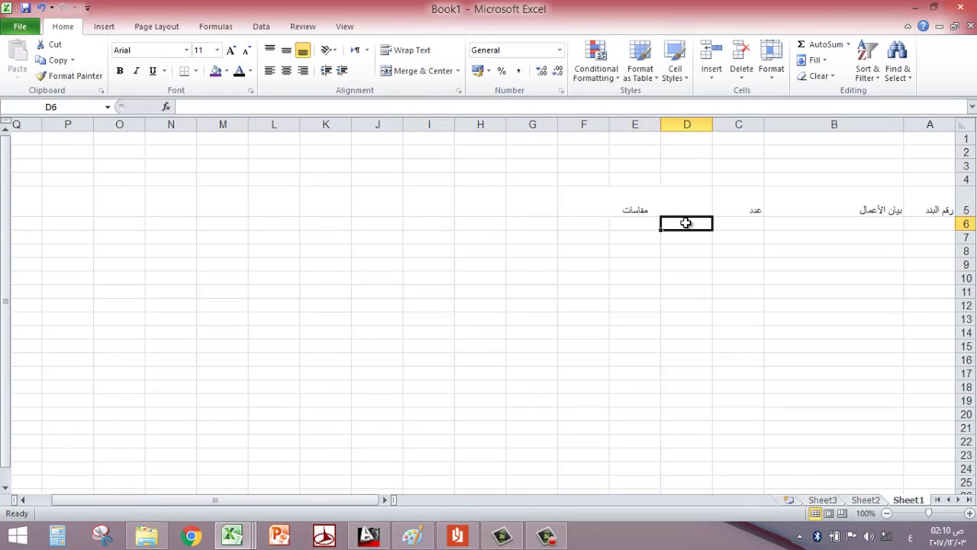
type("طول")
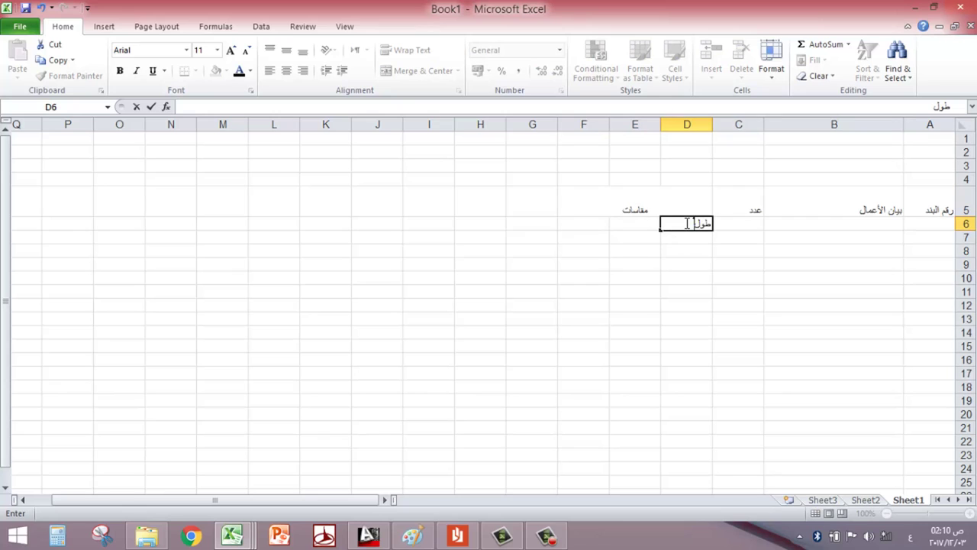
key("Tab")
type("عر")
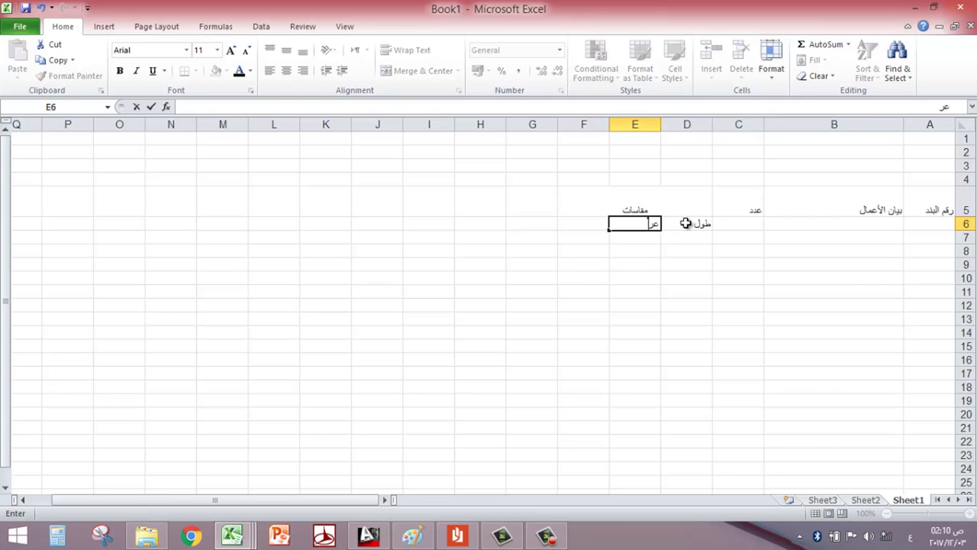
type("ض")
key("Tab")
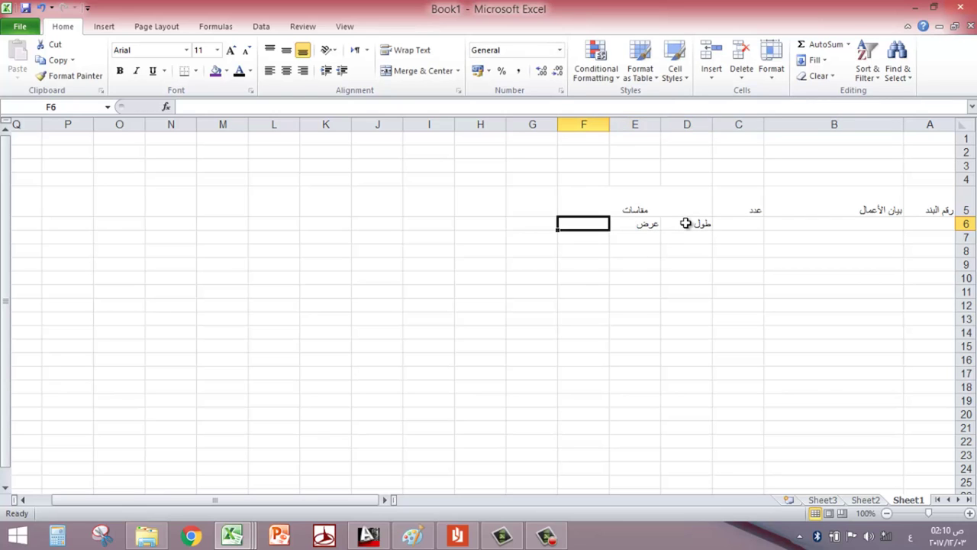
type("ارتفاع")
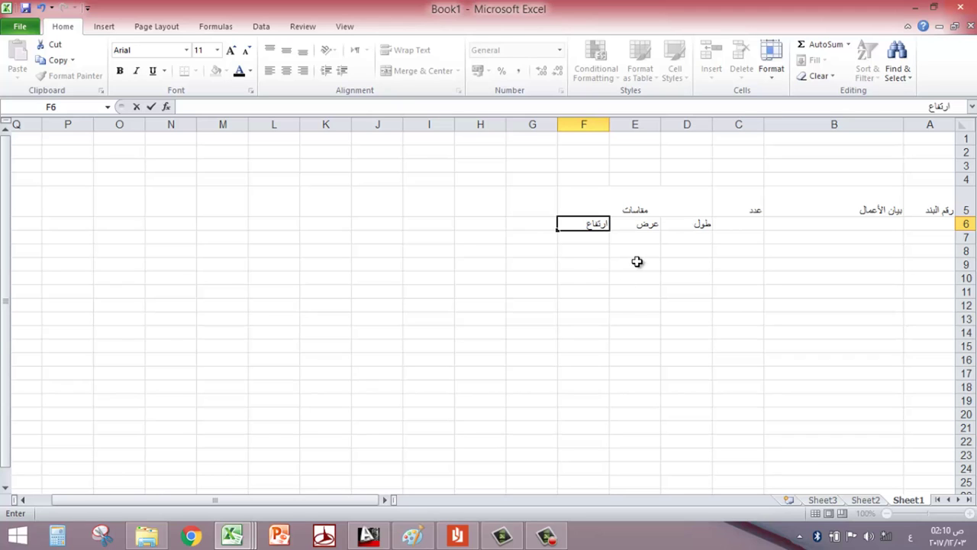
left_click(600, 305)
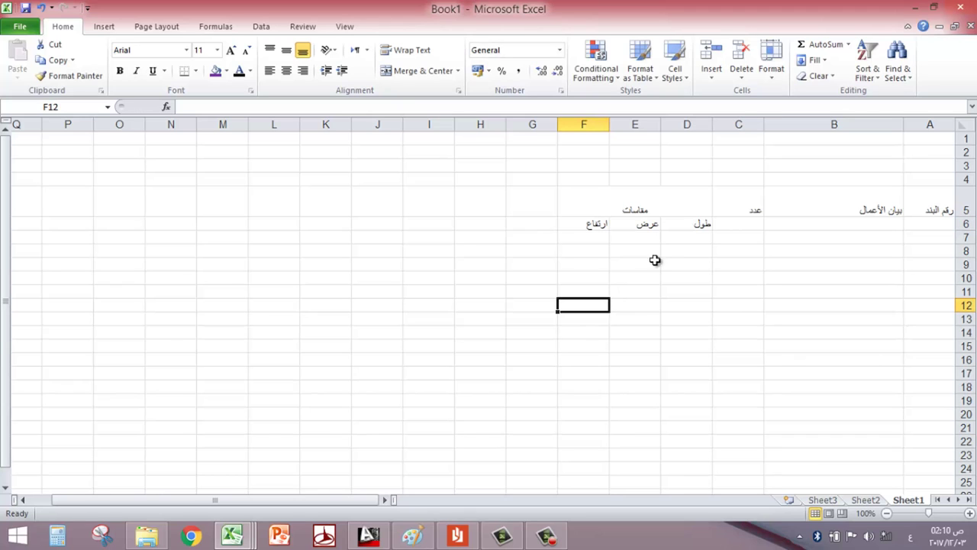
left_click(547, 535)
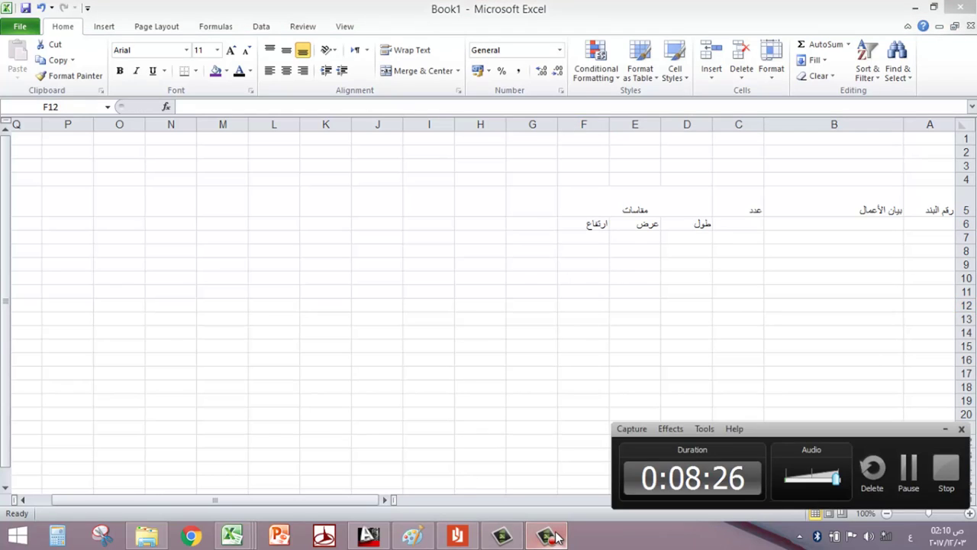
left_click(547, 535)
Examine how the الكمية header spans its sub-headers جملة and خصم in حصر الأعمال.xlsx, and return to Book1.
mouse_move(233, 534)
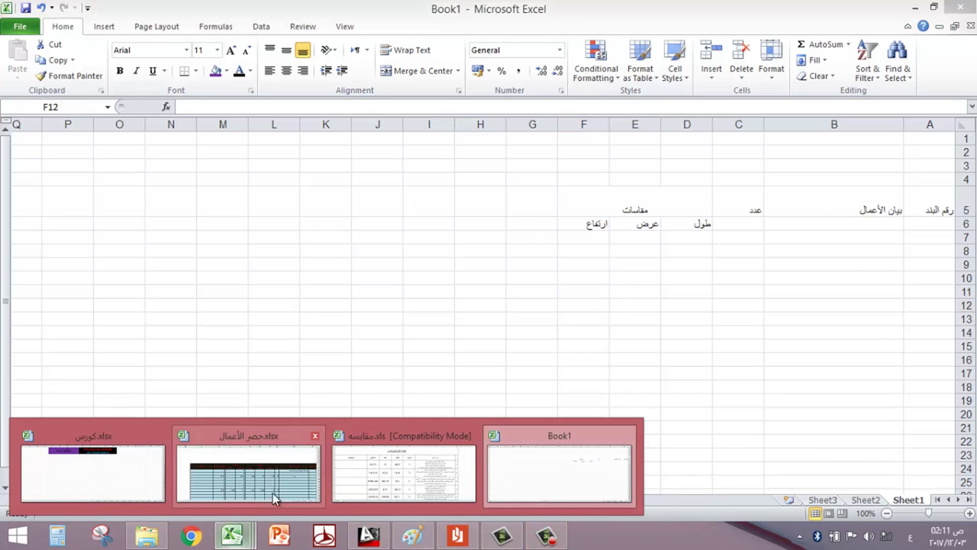
left_click(277, 493)
left_click(350, 424)
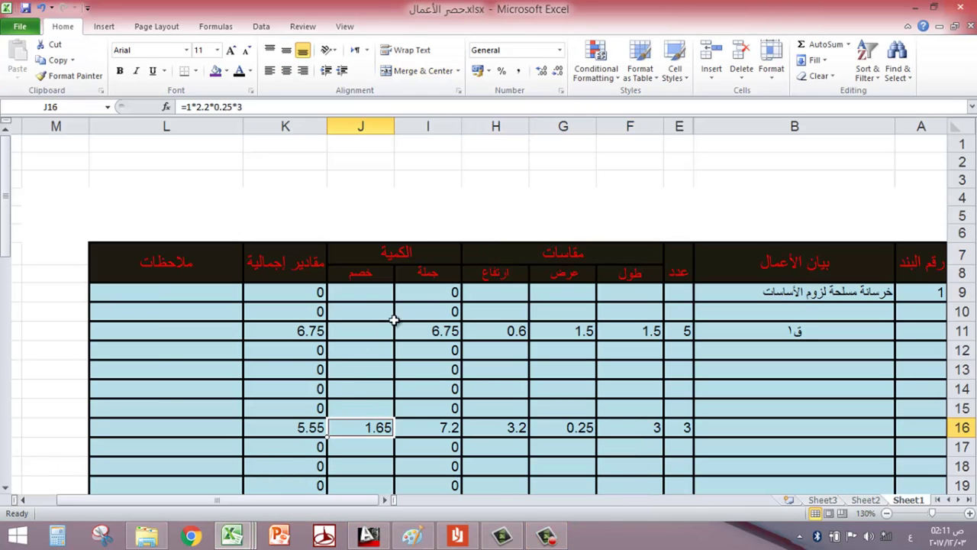
left_click(421, 247)
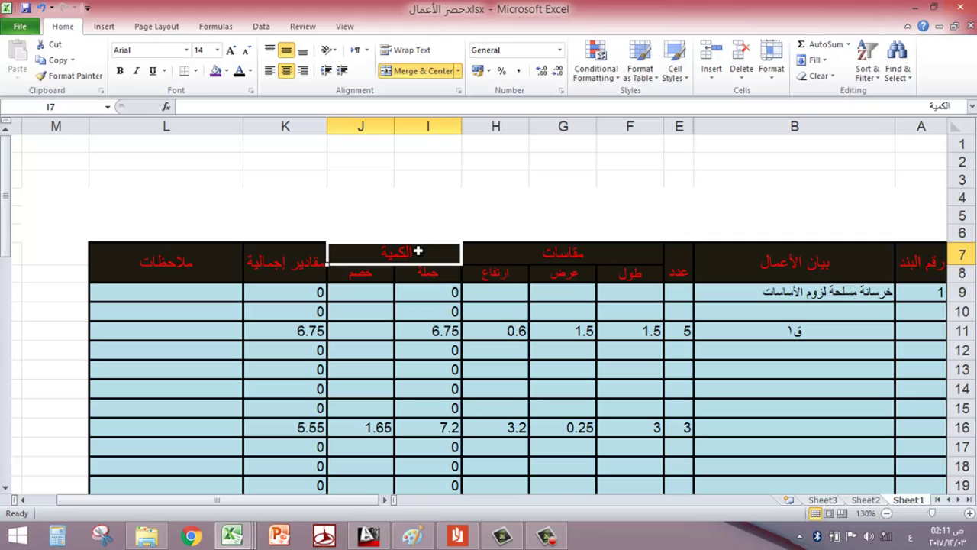
left_click(430, 276)
left_click(379, 275)
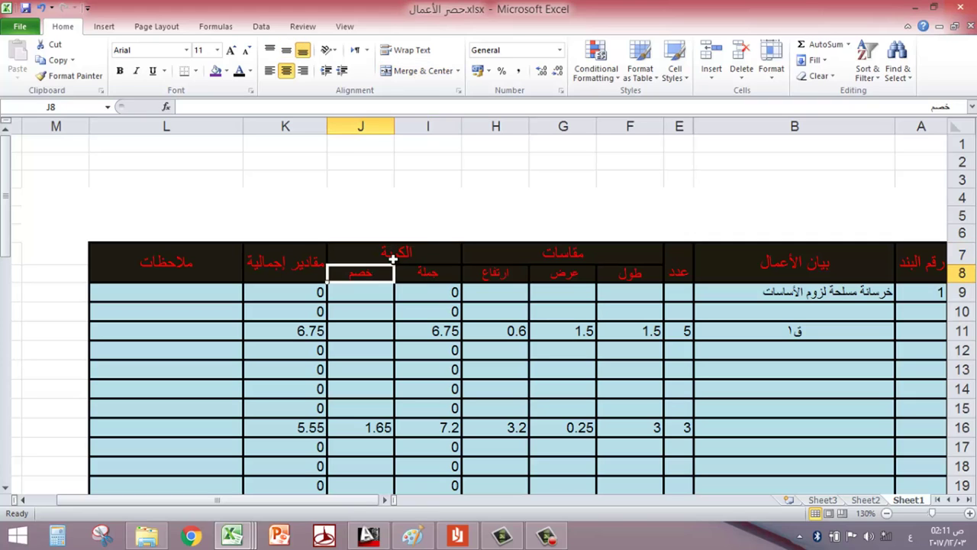
left_click(395, 253)
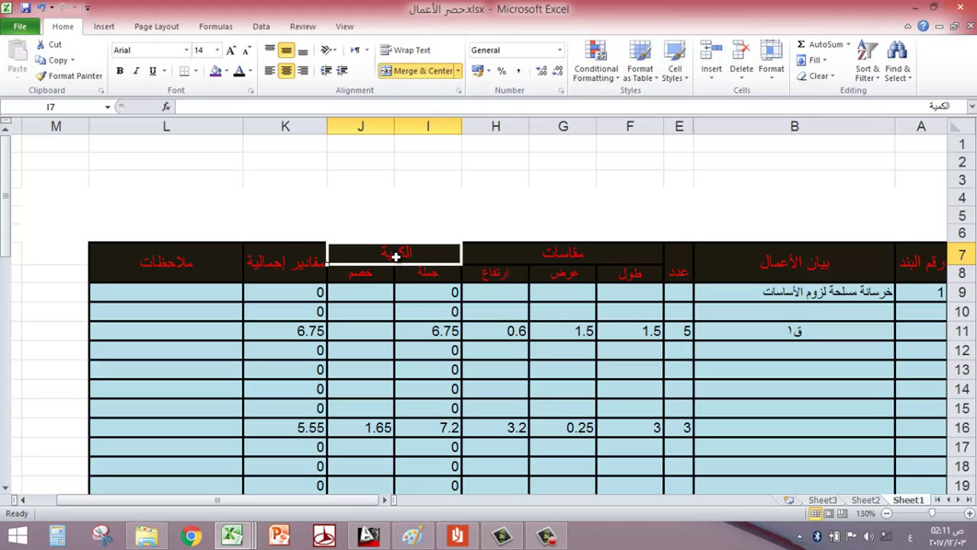
left_click(233, 535)
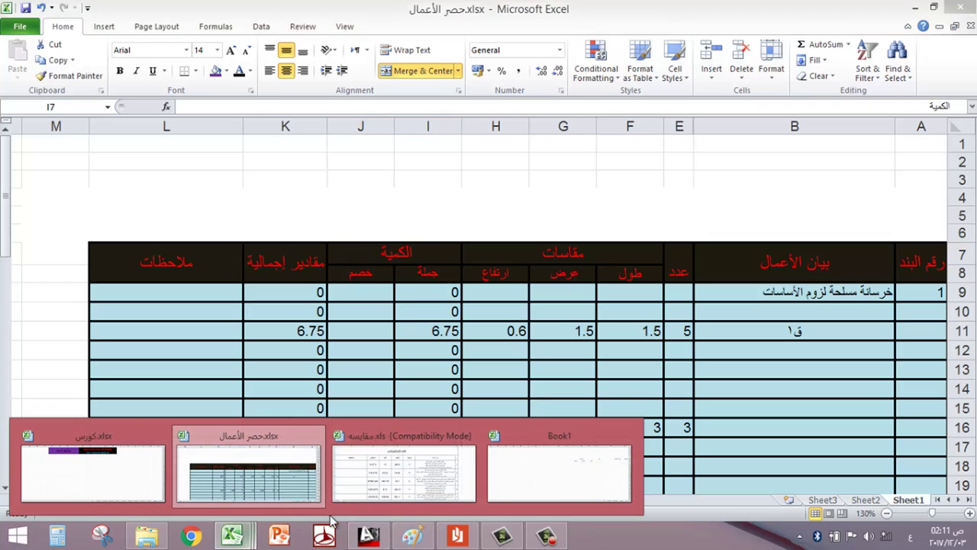
left_click(497, 476)
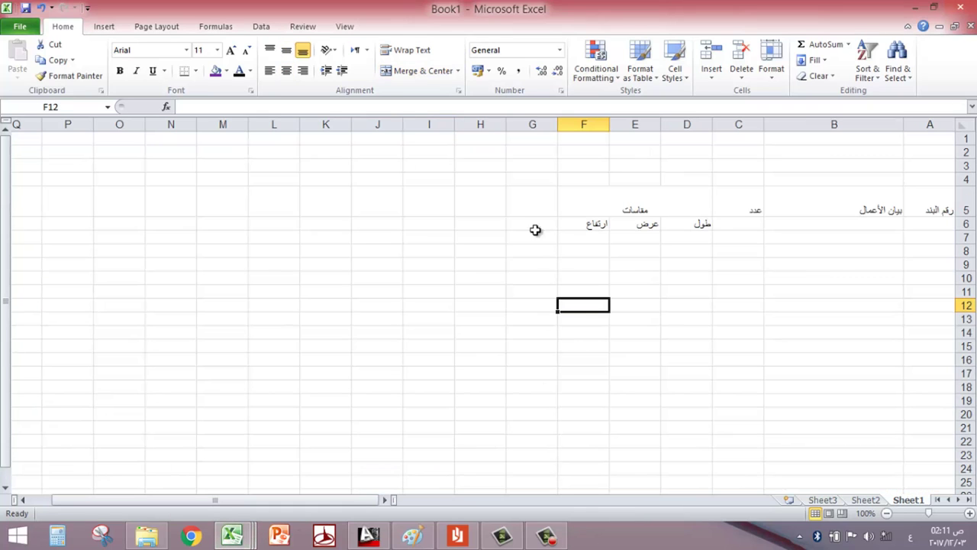
Merge and center cells G5 to H5 and enter the header الكمية in the merged cell.
left_click_drag(528, 207, 495, 200)
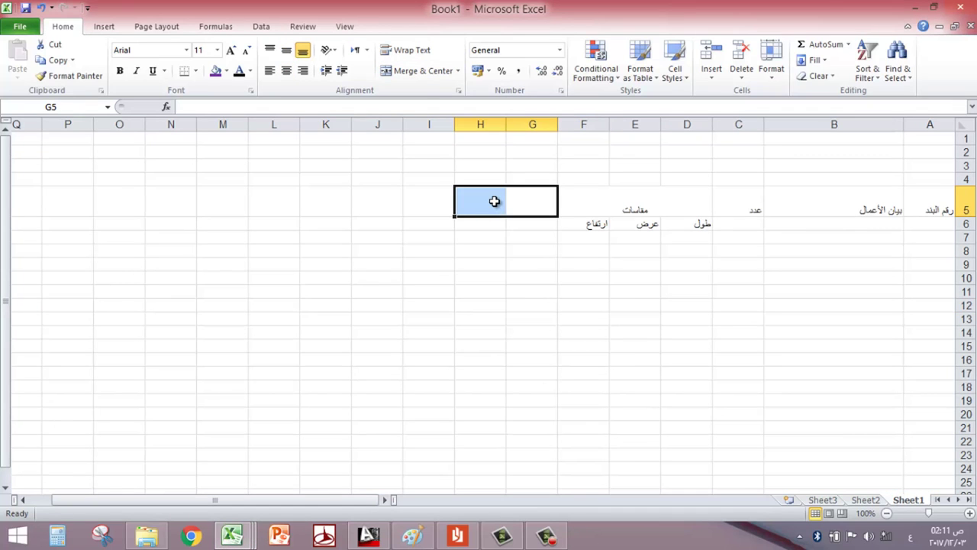
left_click(418, 79)
left_click(511, 242)
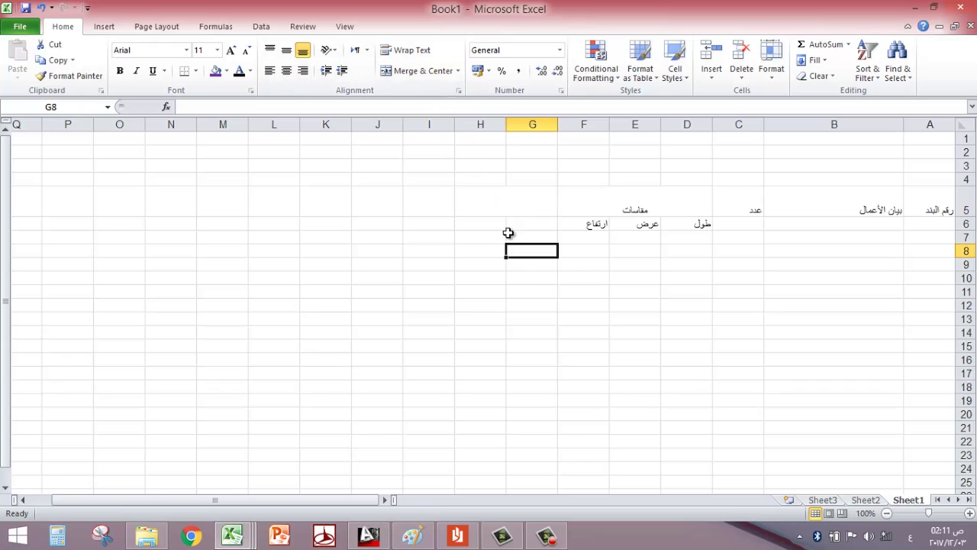
left_click(508, 203)
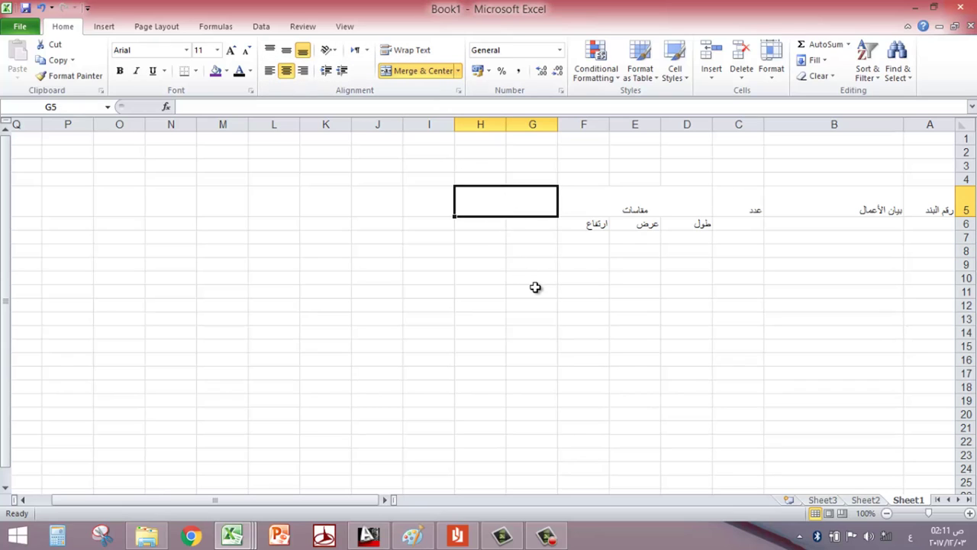
type("مية")
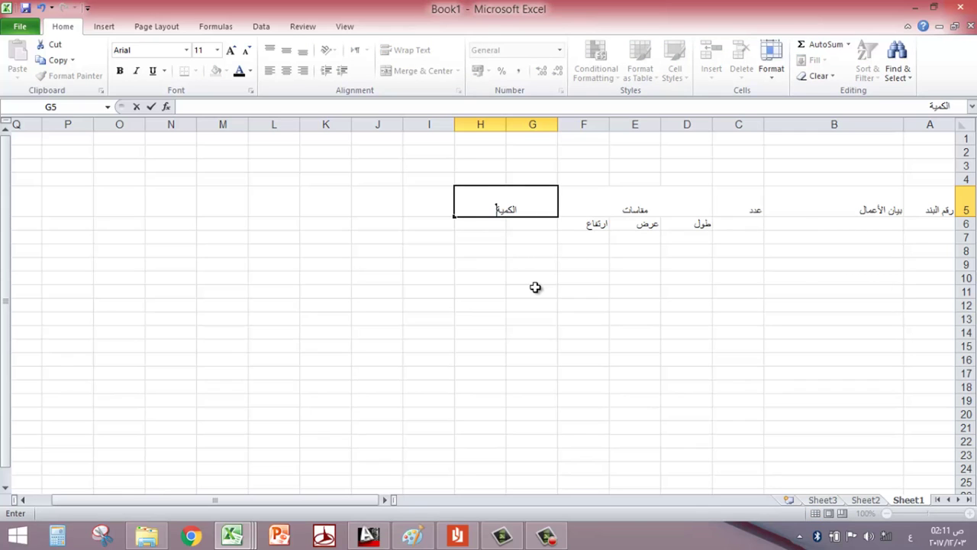
left_click(535, 289)
Enter the sub-headers جملة in G6 and خصم in H6 under الكمية.
left_click(547, 223)
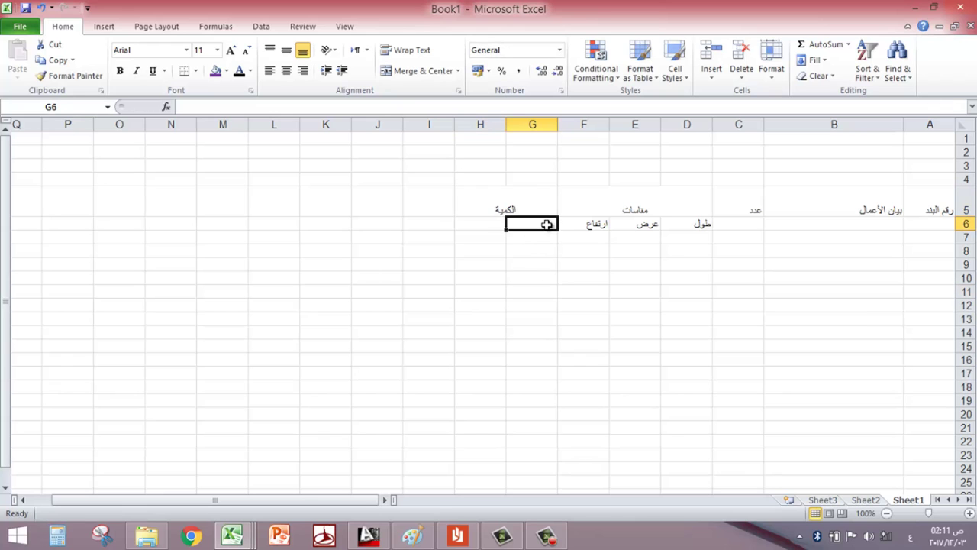
type("ع")
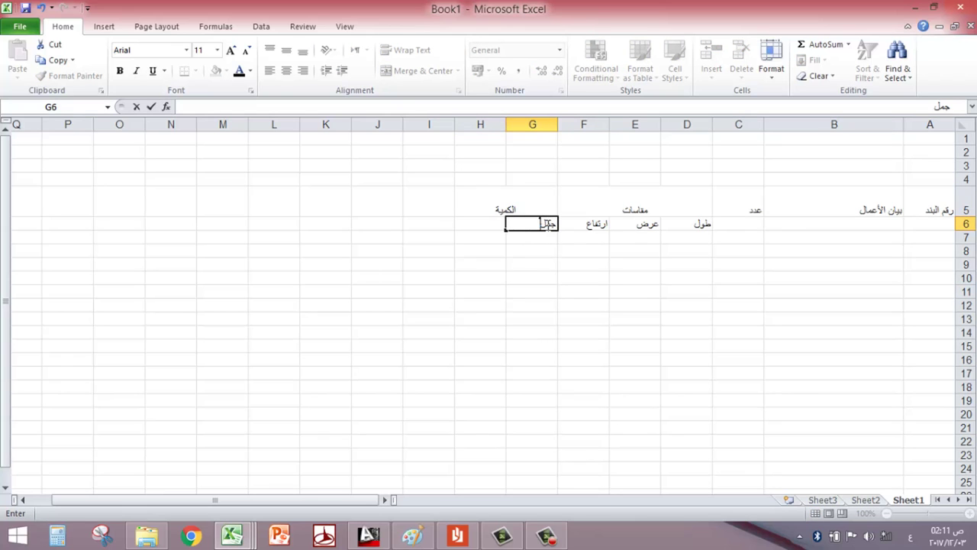
key("Tab")
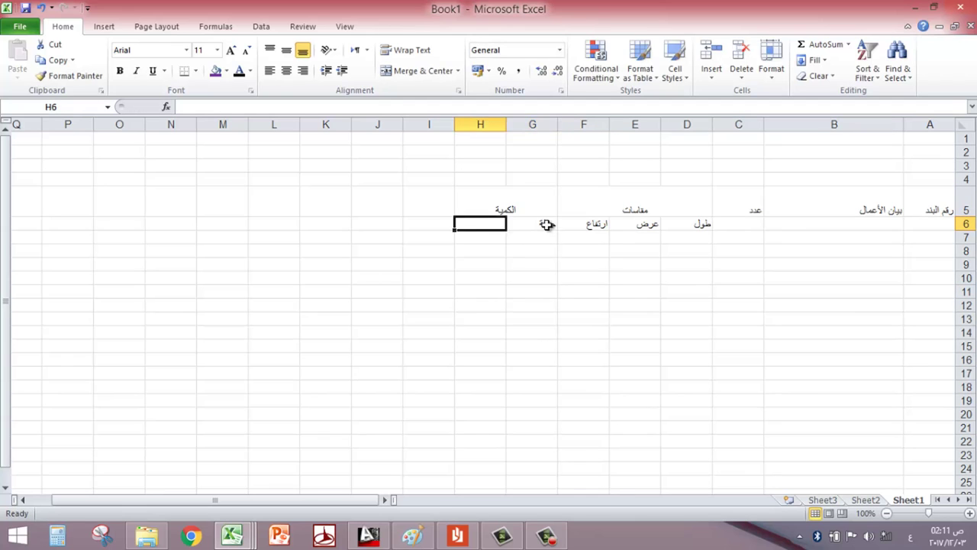
type("خصم")
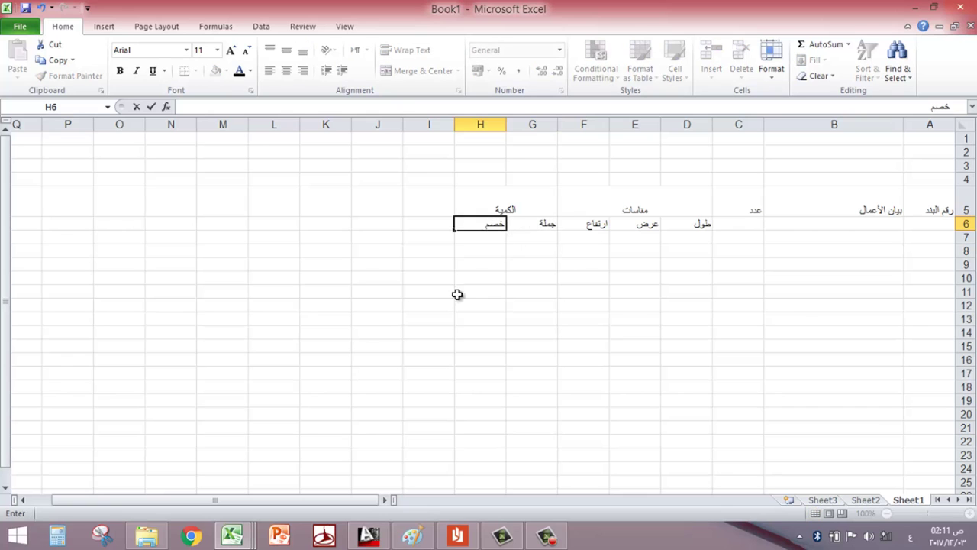
left_click(377, 346)
Widen column I, merge and center cells I5 to I6, and enter the header مقادير إجمالية.
left_click_drag(403, 124, 371, 125)
left_click(429, 198)
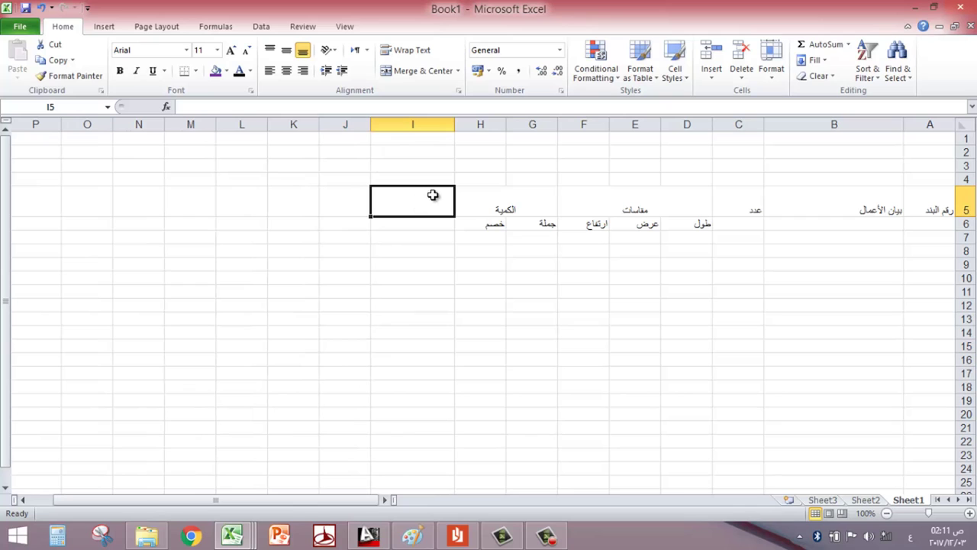
left_click_drag(417, 216, 417, 221)
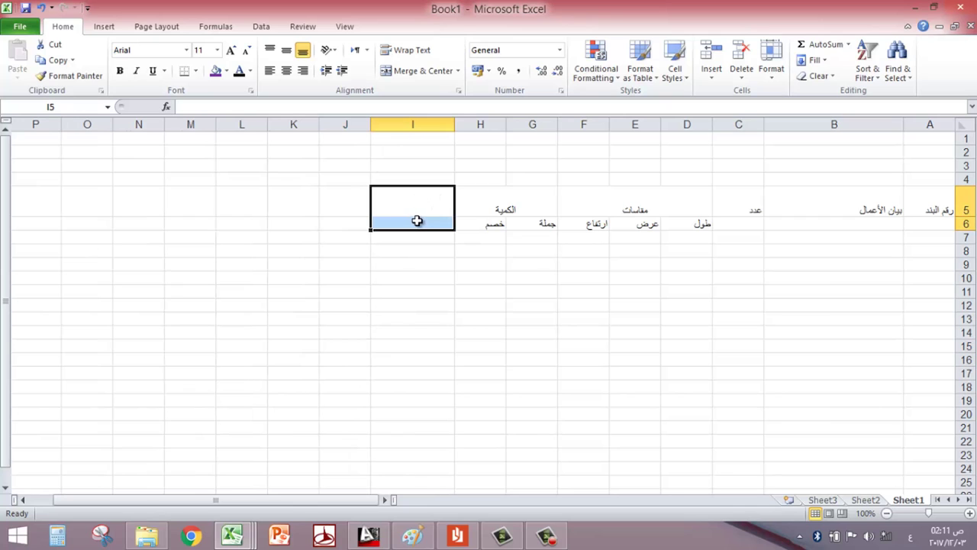
left_click(429, 71)
type("مقادير")
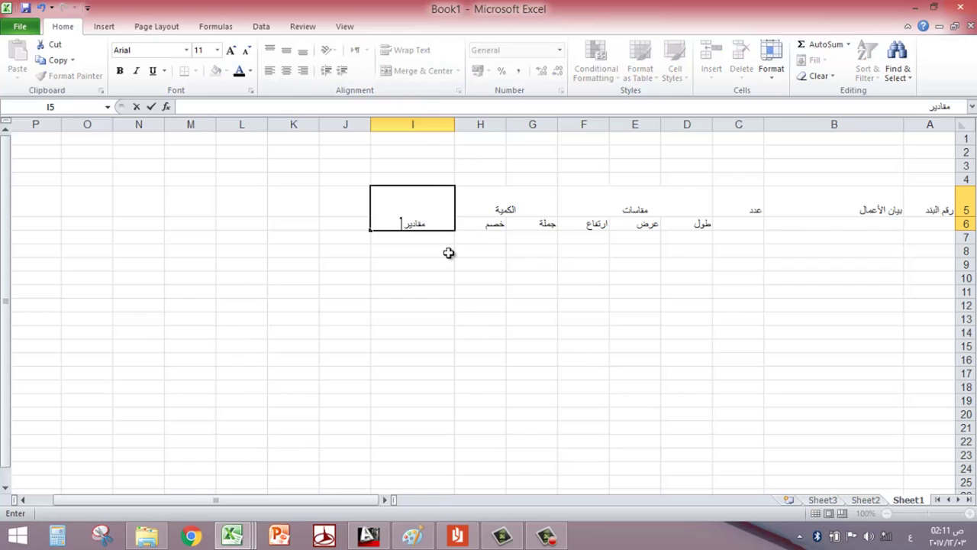
type(" إجمالية")
left_click(403, 301)
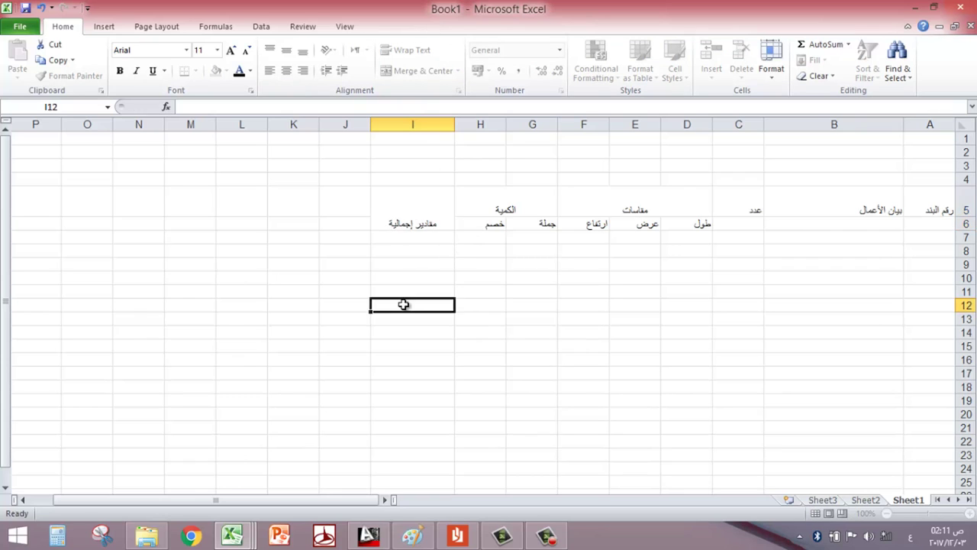
Merge and center cells J5 to J6 and enter the header ملاحظات in the merged cell.
mouse_move(234, 531)
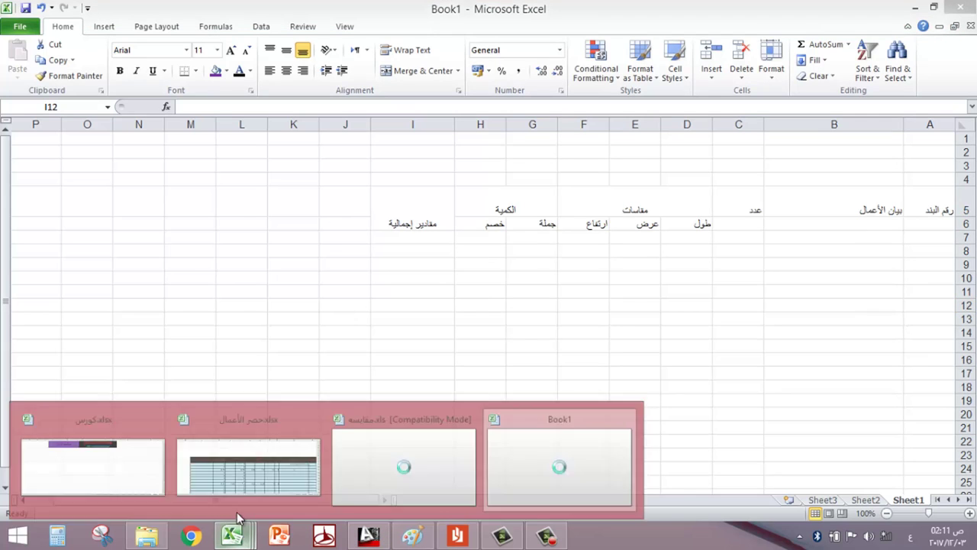
mouse_move(202, 483)
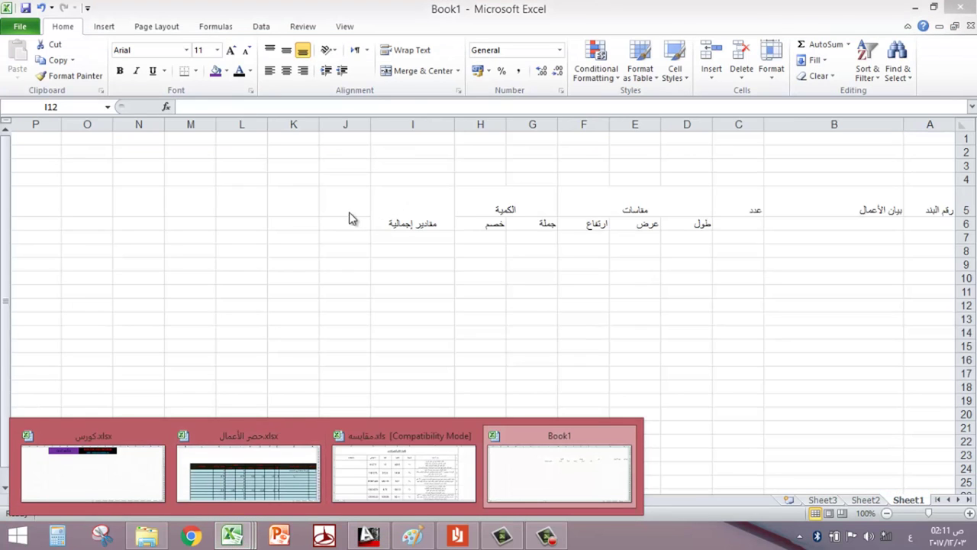
left_click_drag(348, 205, 343, 223)
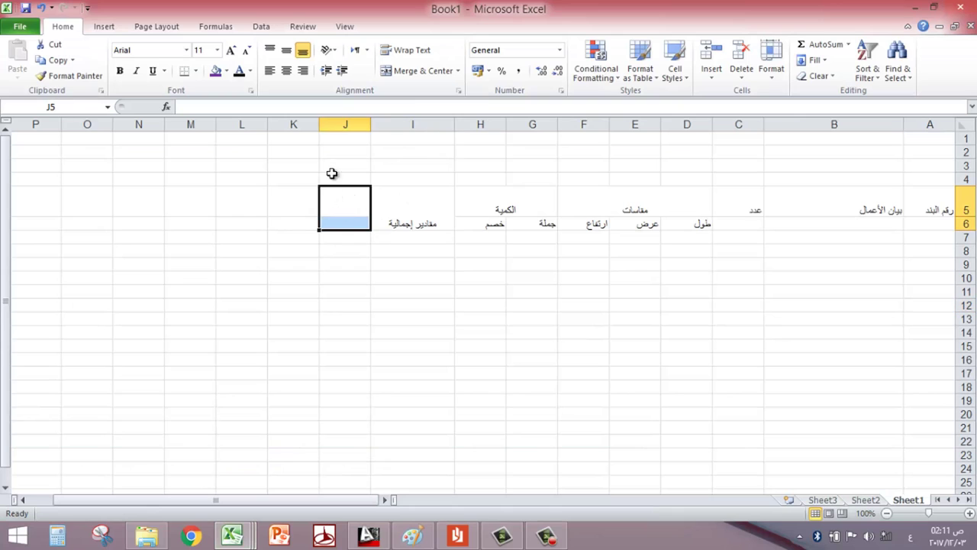
left_click(422, 71)
type("ملاح")
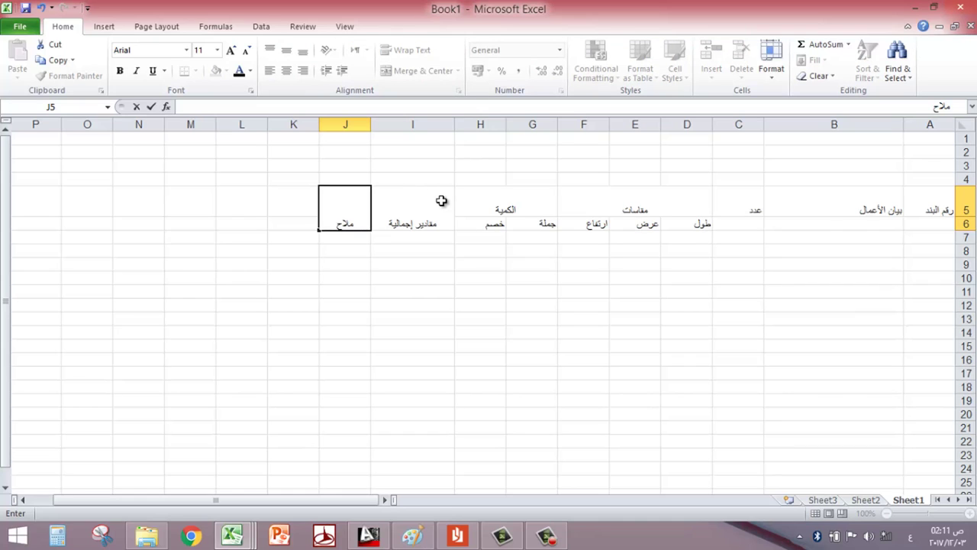
type("ظات")
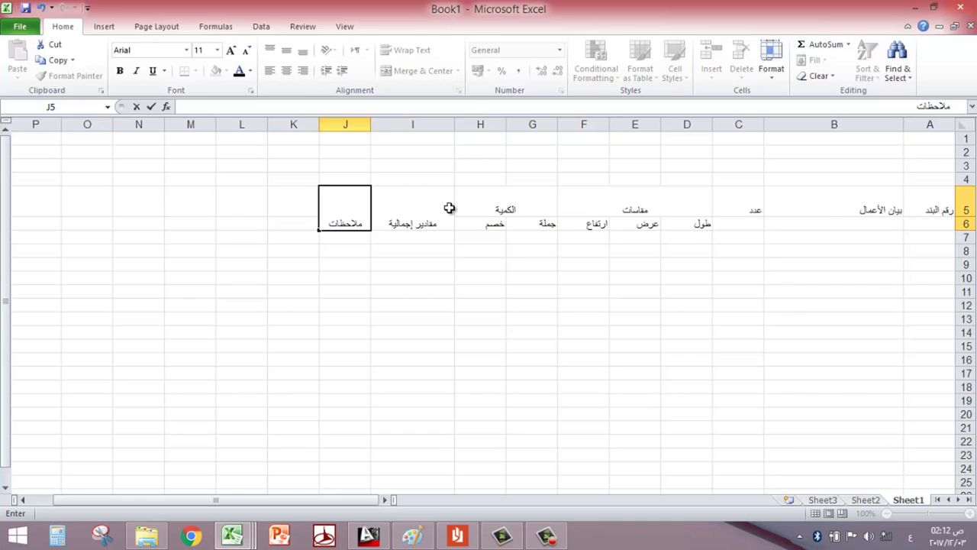
left_click(465, 317)
Merge and center rows 5 and 6 separately for the headers بيان الأعمال in column B, عدد in column C and رقم البند in column A.
left_click(846, 212)
left_click_drag(846, 212, 838, 220)
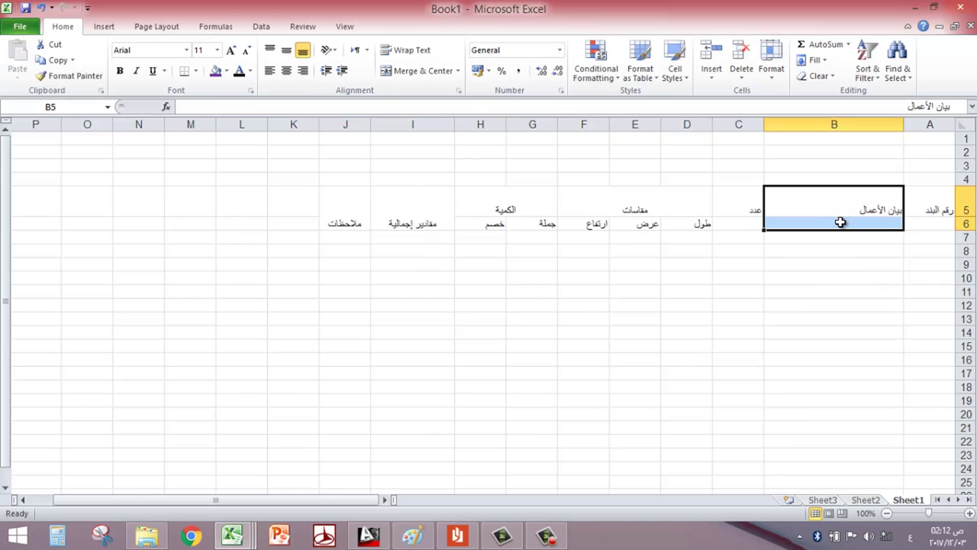
left_click(432, 73)
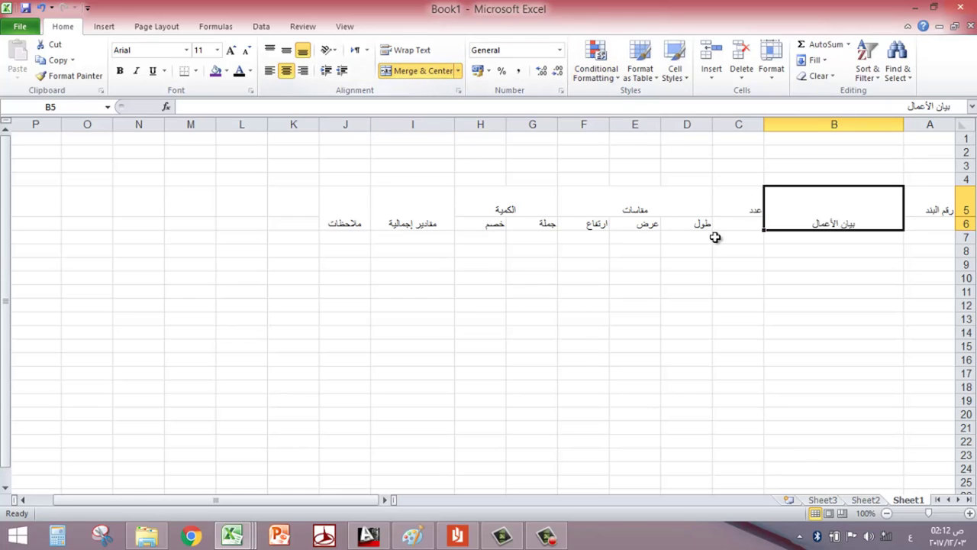
left_click_drag(739, 196, 734, 219)
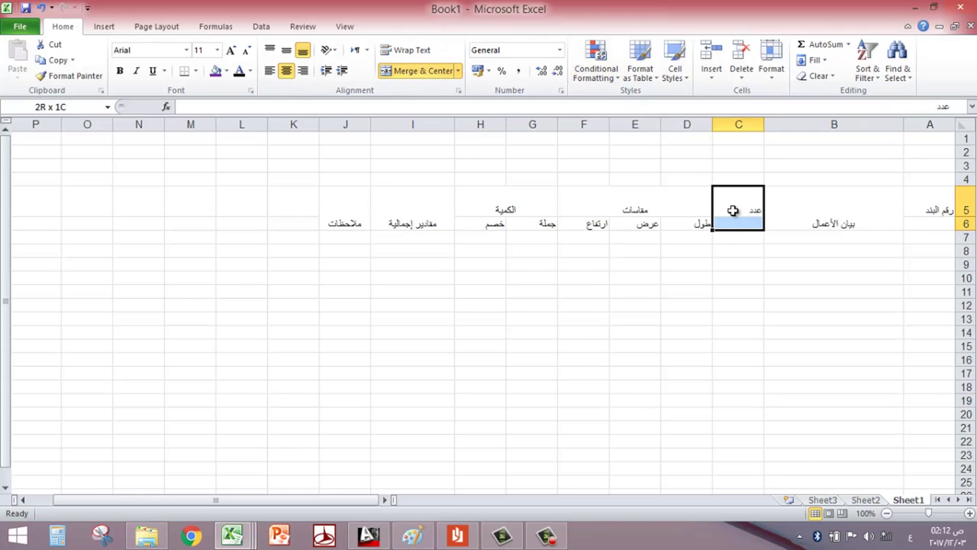
left_click(427, 71)
left_click_drag(938, 200, 922, 220)
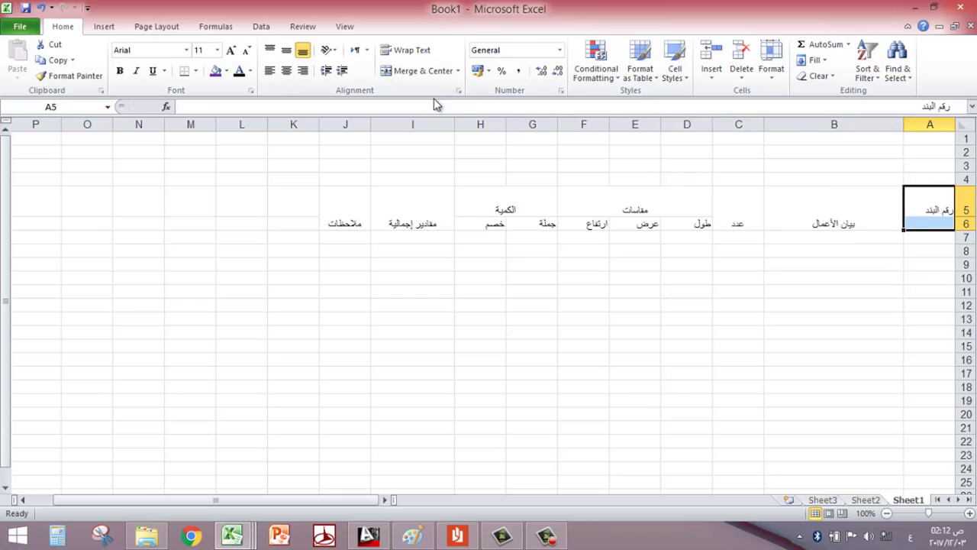
left_click(429, 72)
left_click(620, 291)
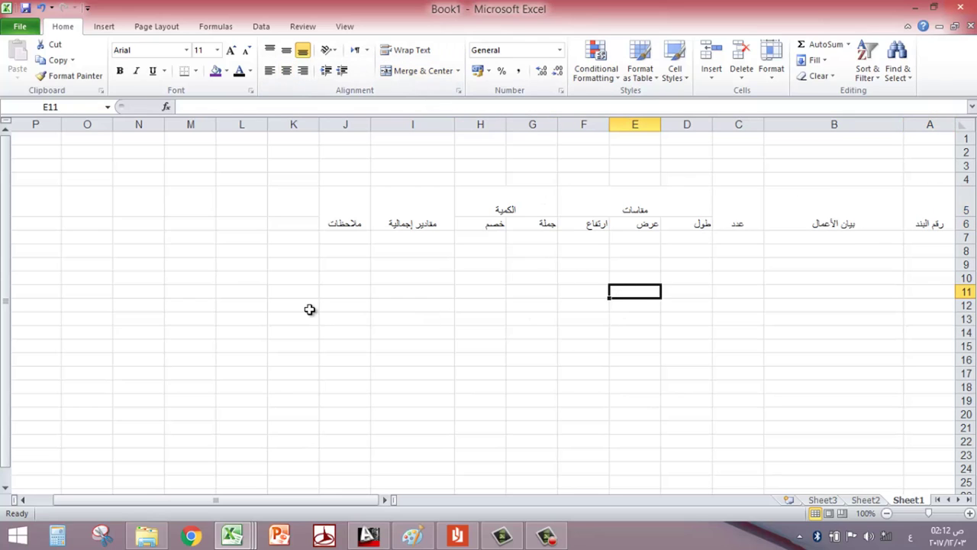
Align the text of the header range A5 to J6 to the vertical middle and horizontal center, trying the bottom and top alignments too.
left_click_drag(934, 192, 364, 215)
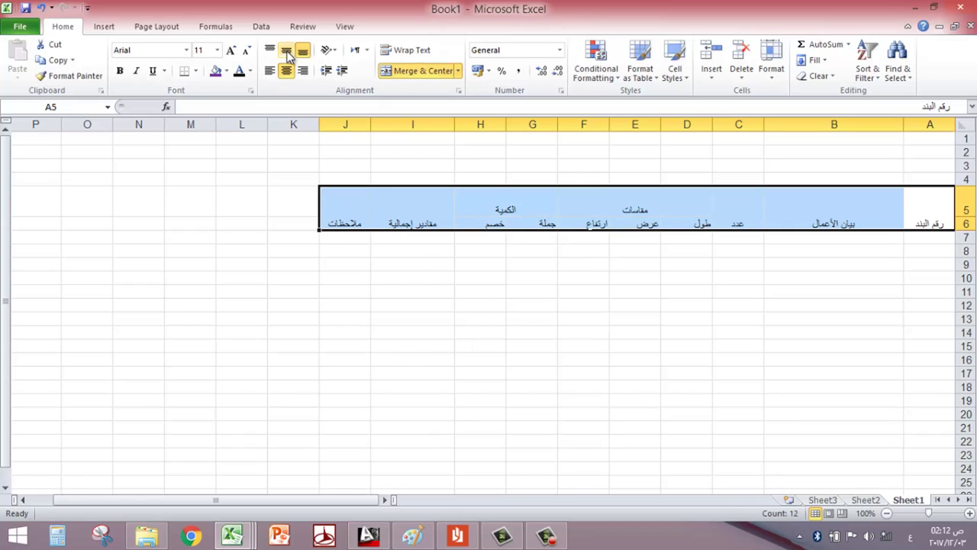
left_click(288, 52)
left_click(288, 72)
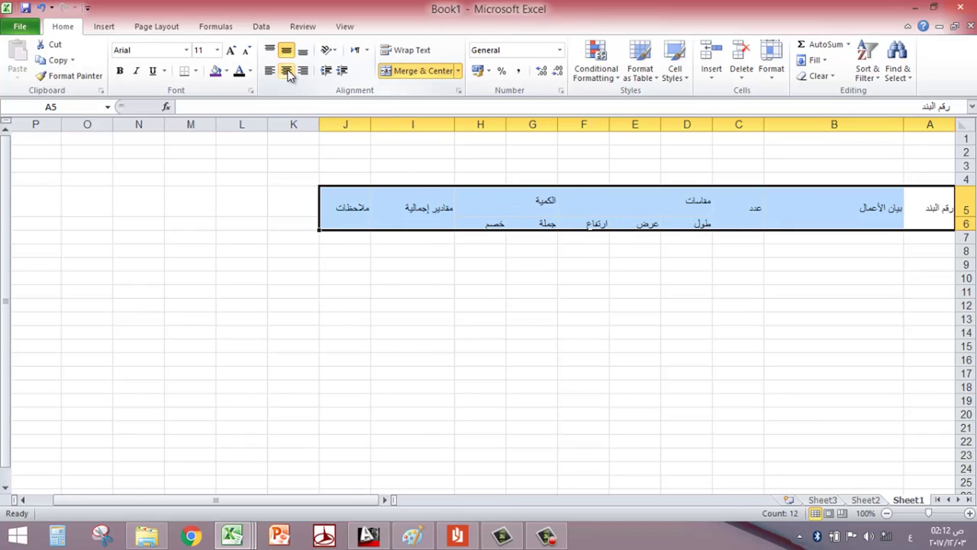
left_click(303, 51)
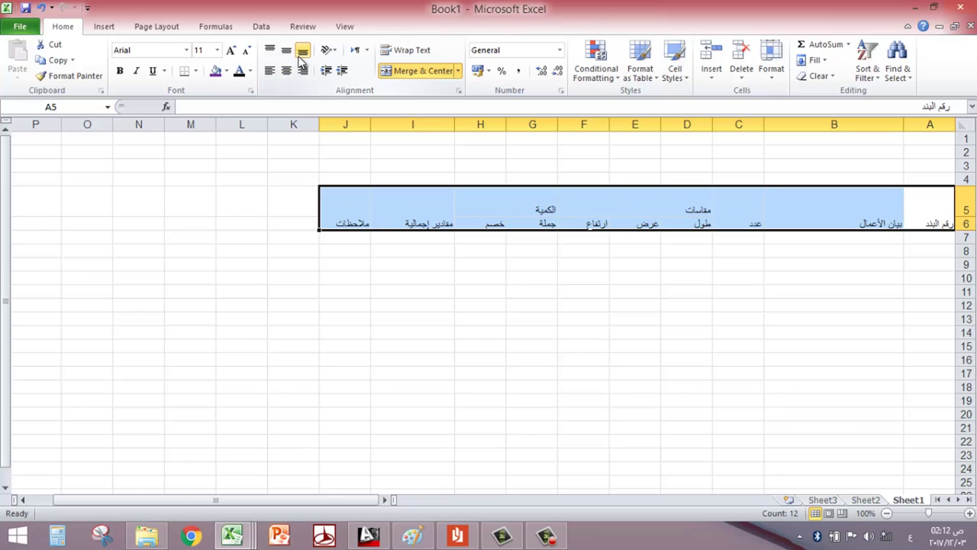
left_click(270, 50)
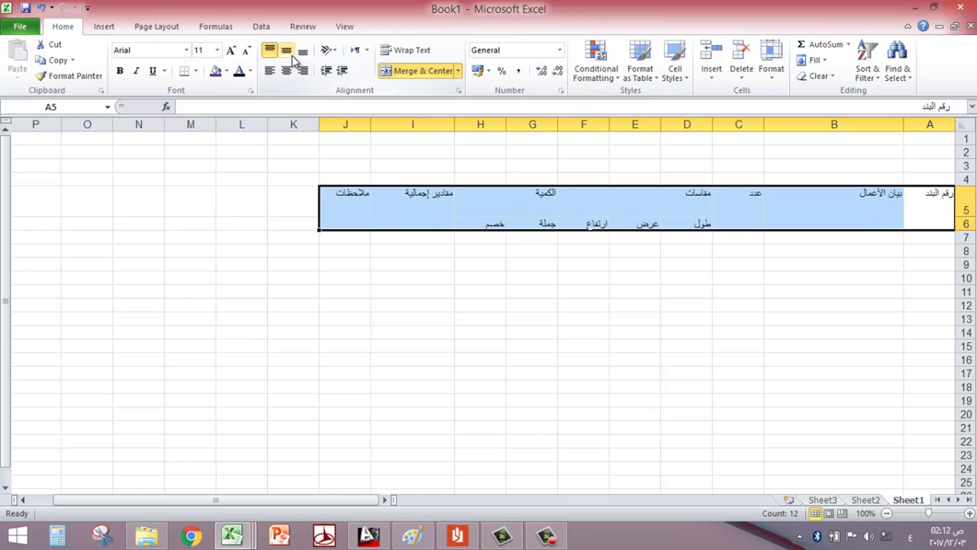
left_click(286, 51)
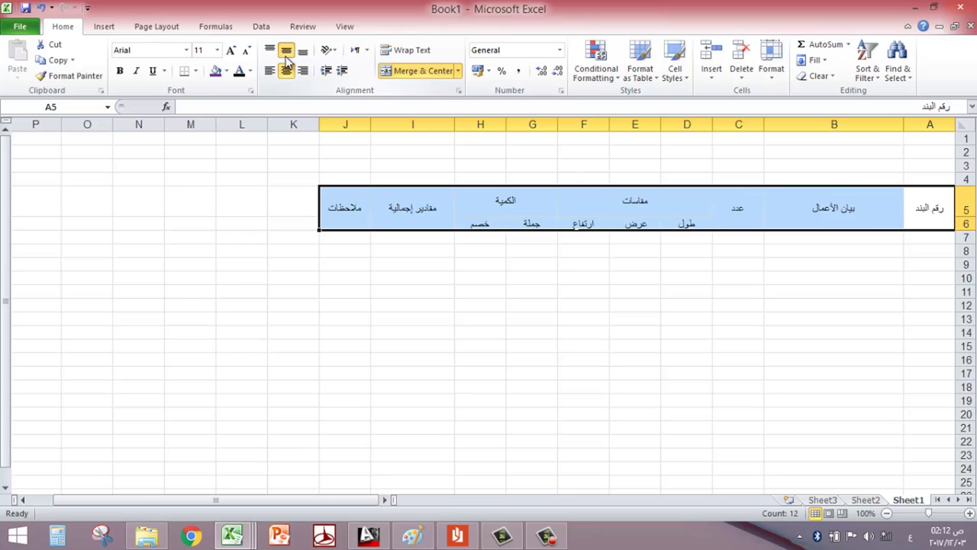
left_click(302, 51)
left_click(287, 51)
left_click(287, 68)
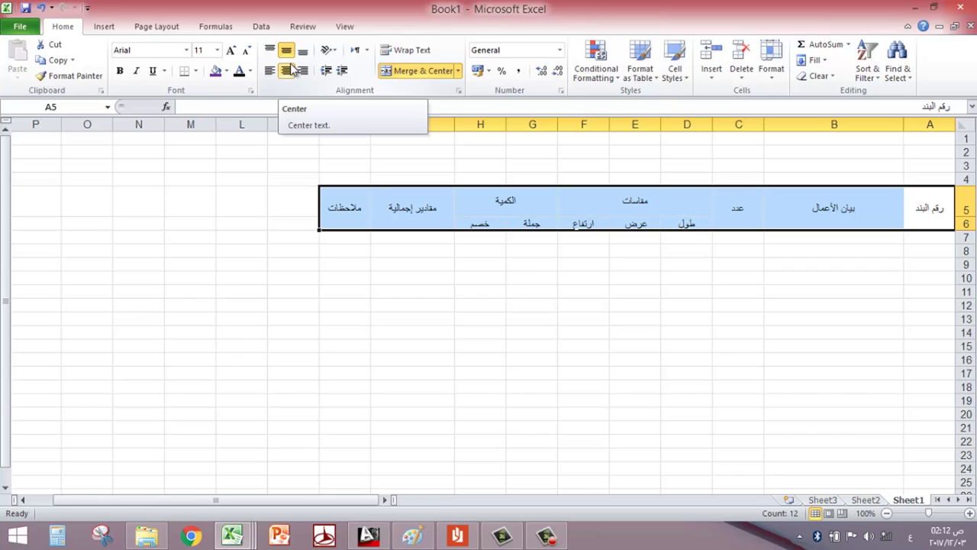
Try a font size of 20 on the header range A5 to J6 and return it to 11.
left_click(231, 51)
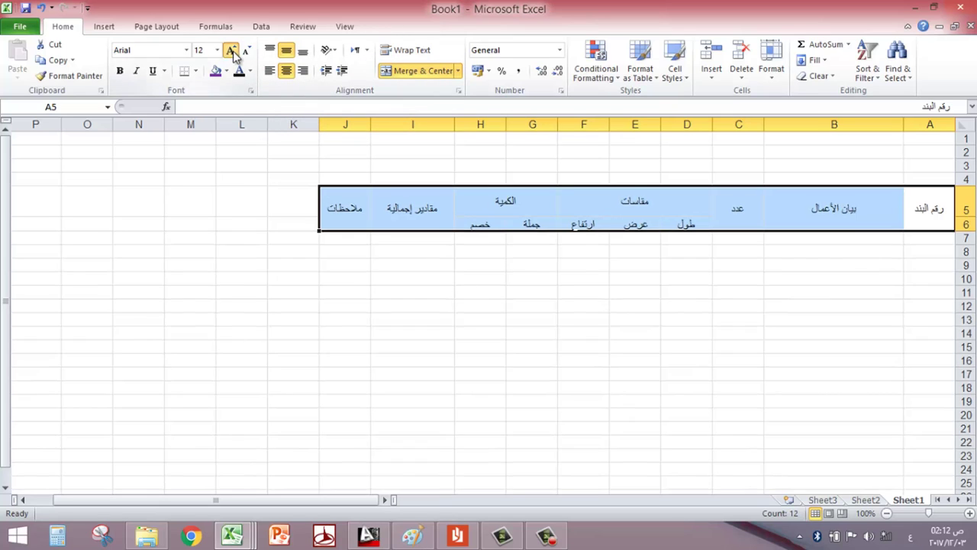
left_click(231, 51)
left_click(232, 51)
left_click(232, 51)
left_click(231, 51)
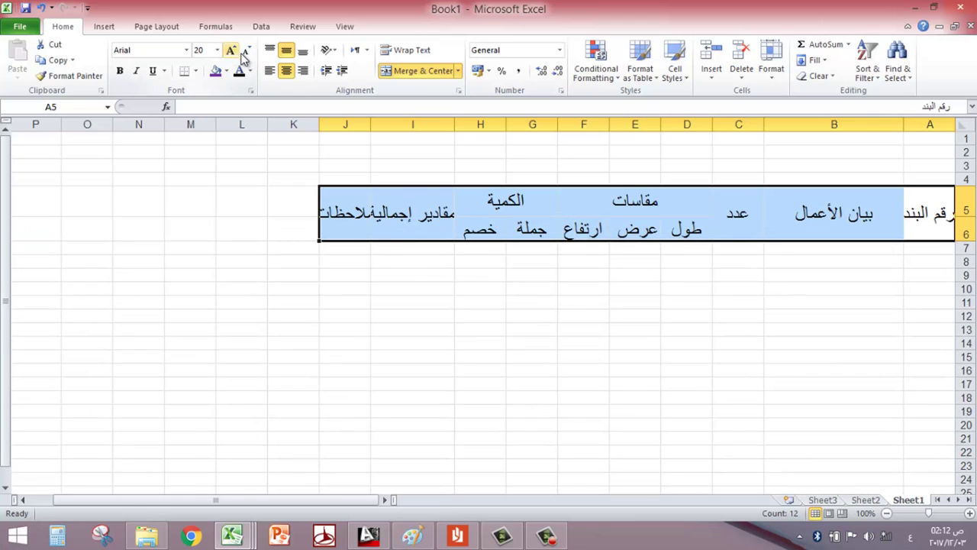
left_click(246, 50)
left_click(246, 50)
left_click(247, 51)
left_click(246, 50)
left_click(246, 51)
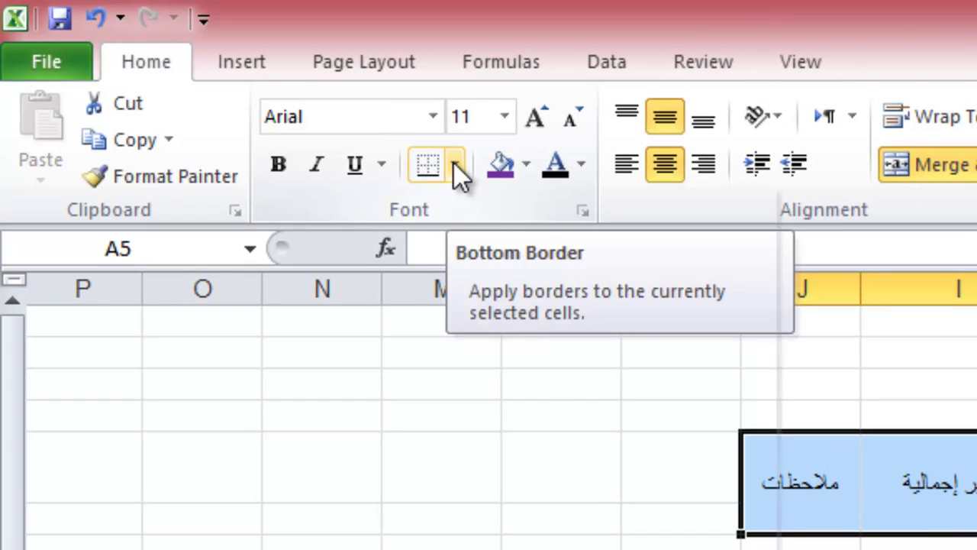
Apply All Borders to the header range A5 to J6.
left_click(455, 165)
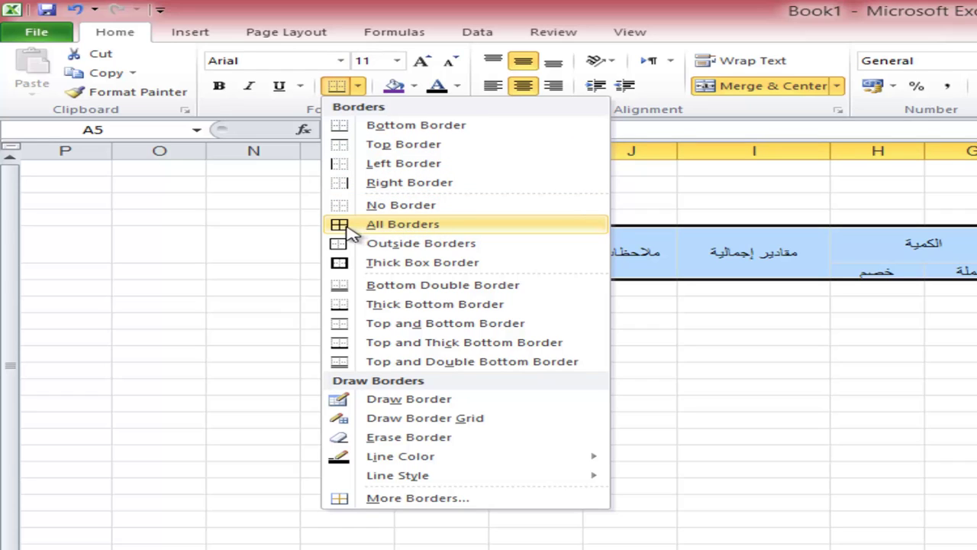
left_click(411, 229)
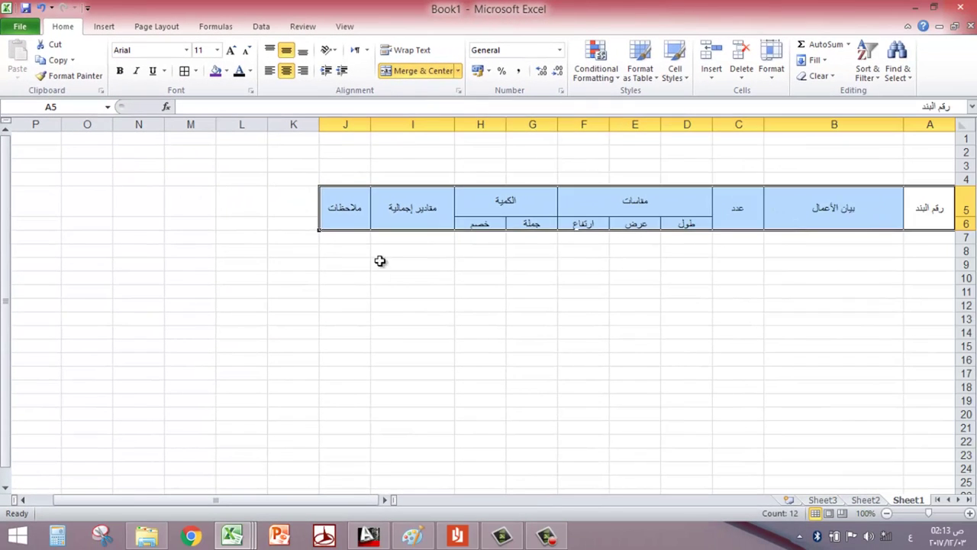
left_click(381, 261)
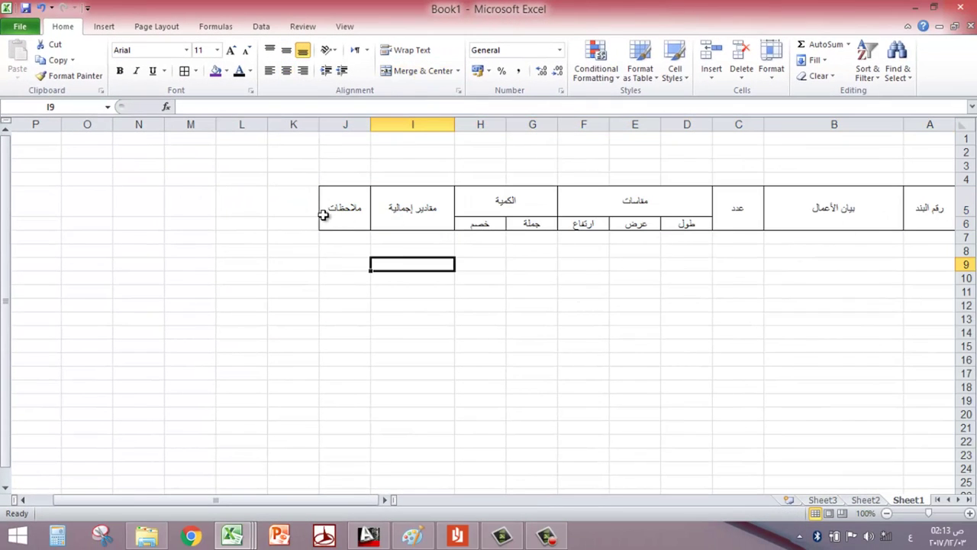
Apply the thickest solid line style to all outer and inner borders of the header range A5 to J6.
left_click_drag(934, 208, 362, 219)
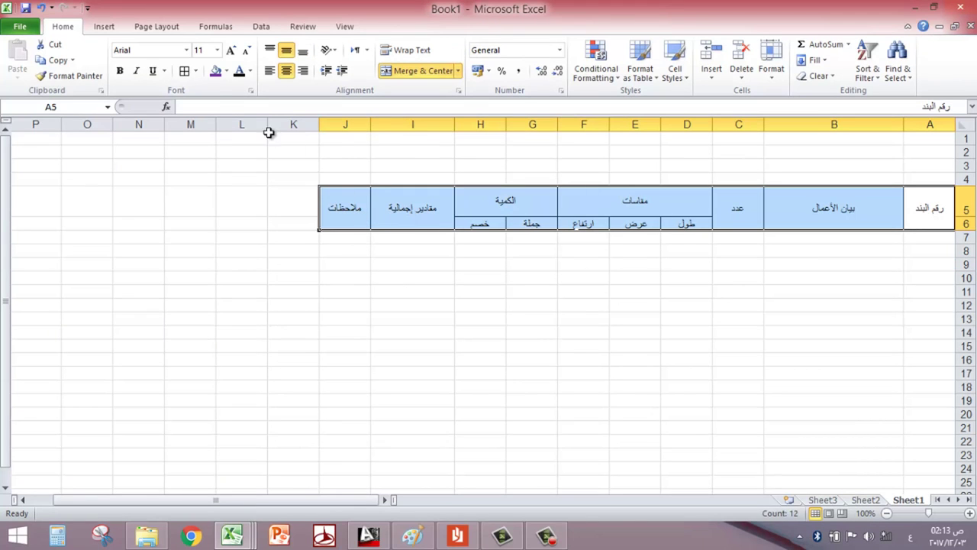
left_click(197, 71)
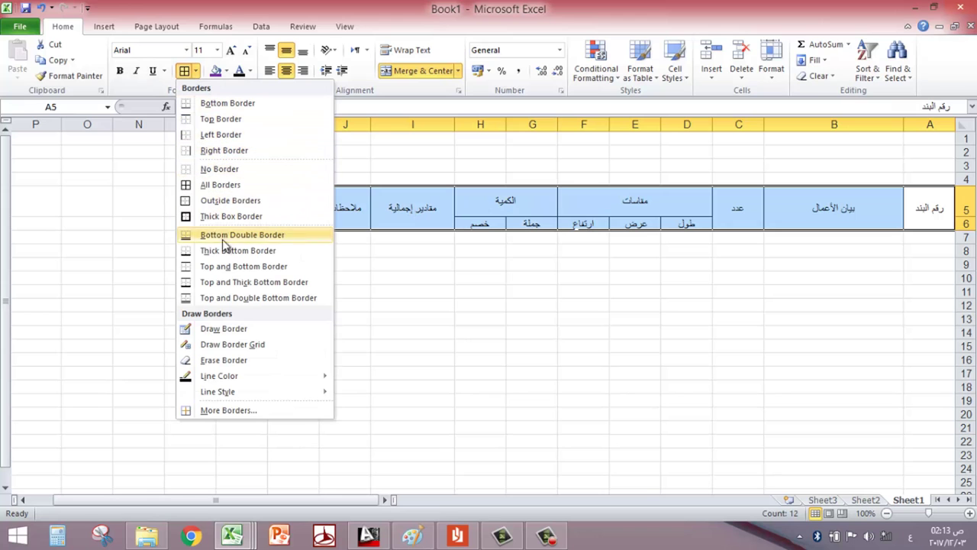
left_click(225, 411)
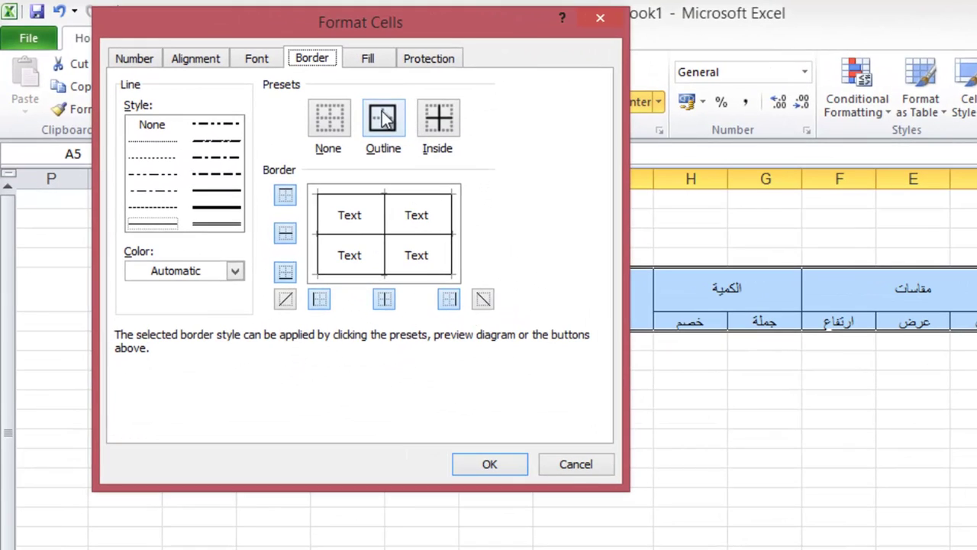
left_click(385, 118)
left_click(223, 204)
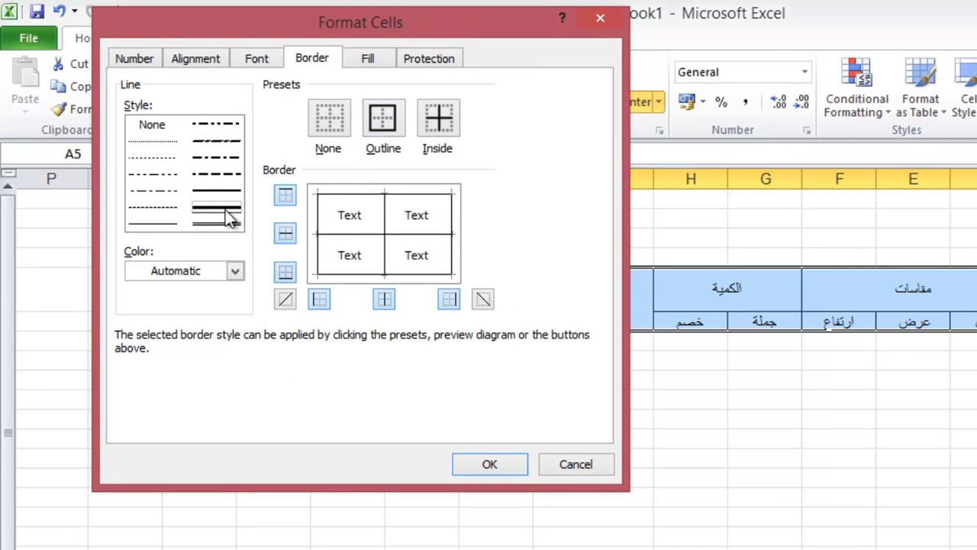
left_click(229, 217)
left_click(282, 233)
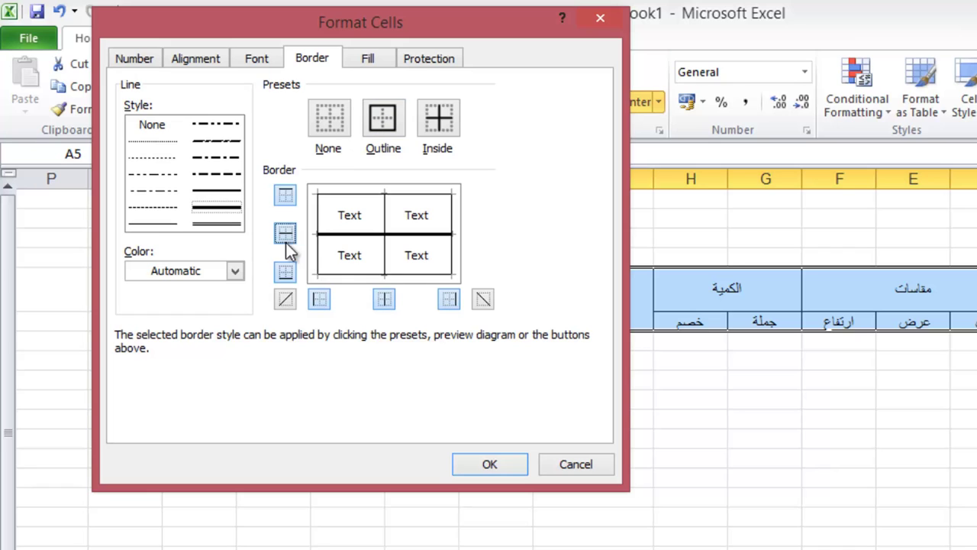
left_click(285, 196)
left_click(286, 272)
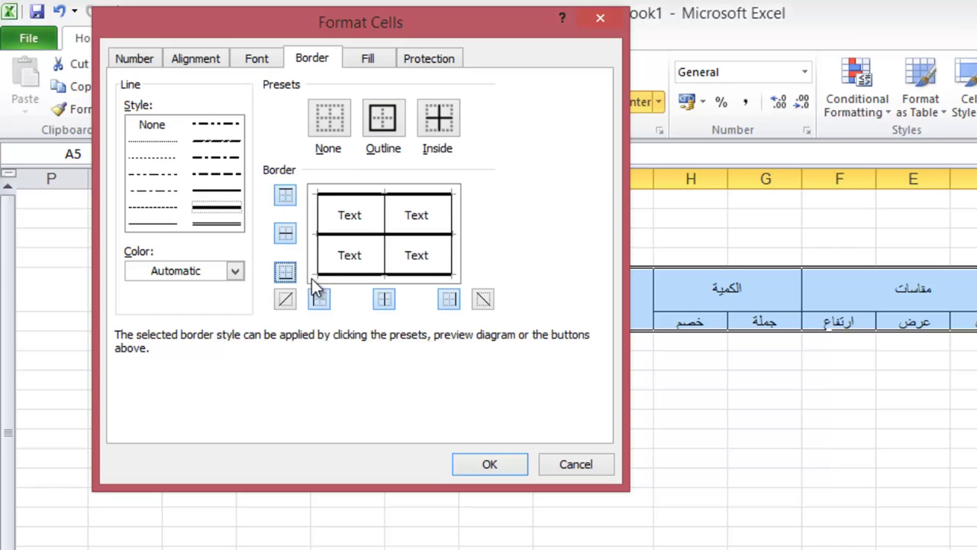
left_click(321, 299)
left_click(384, 301)
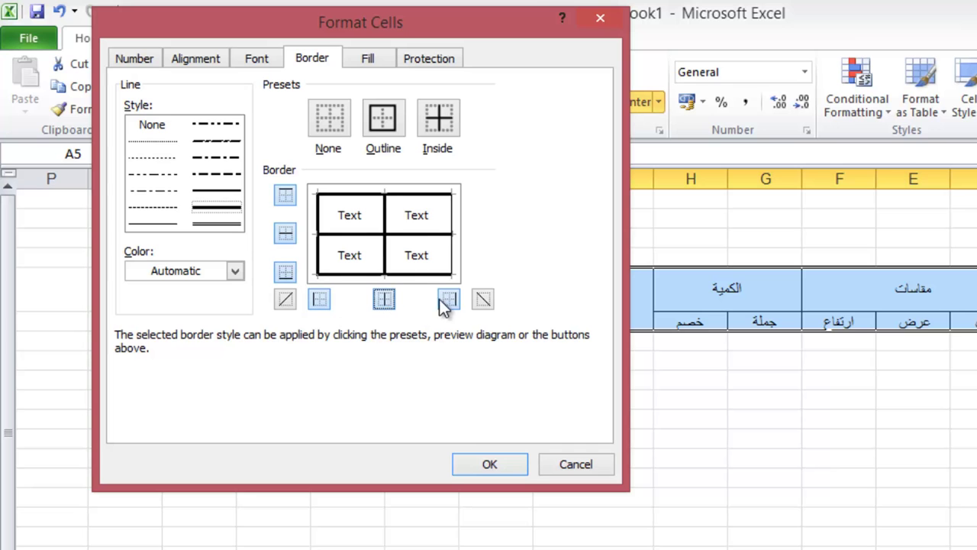
left_click(447, 300)
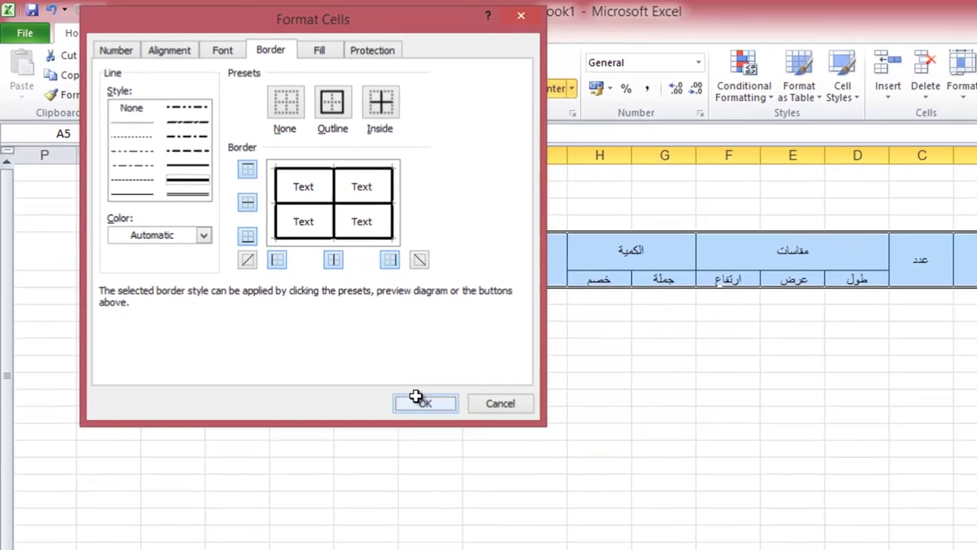
left_click(481, 463)
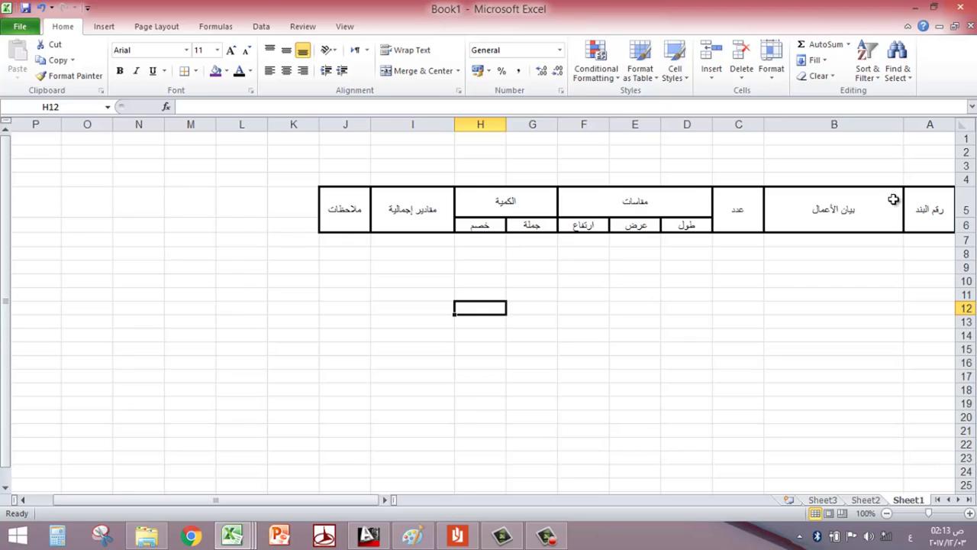
Increase the font size of the header range A5 to J6 to 14.
left_click_drag(916, 204, 363, 214)
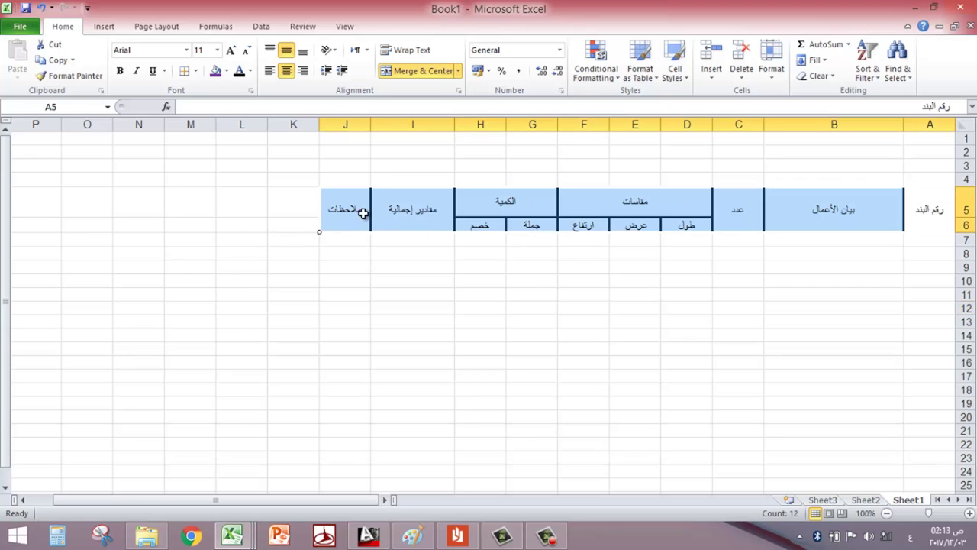
left_click(232, 51)
left_click(232, 51)
left_click(504, 339)
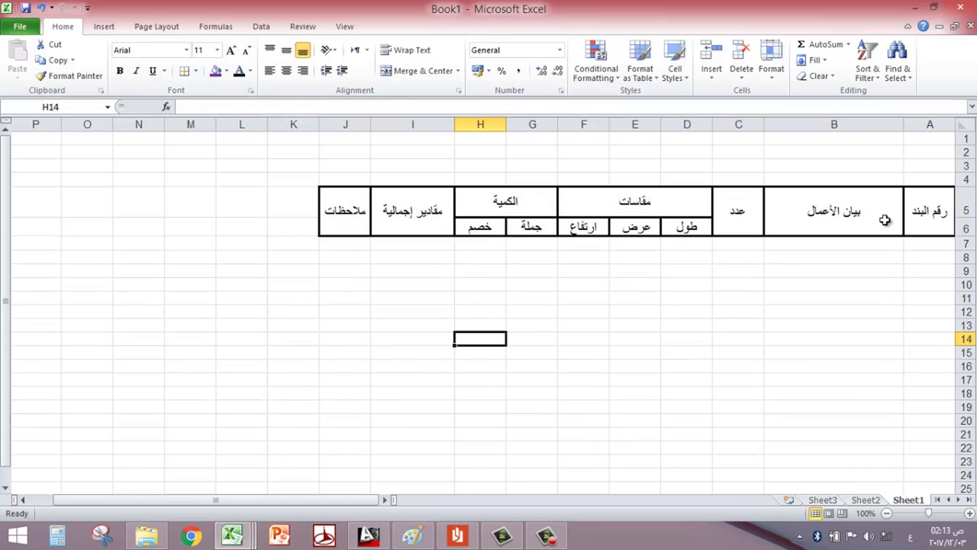
Fill the header range A5 to J6 with a dark olive green theme colour.
left_click_drag(928, 218, 355, 222)
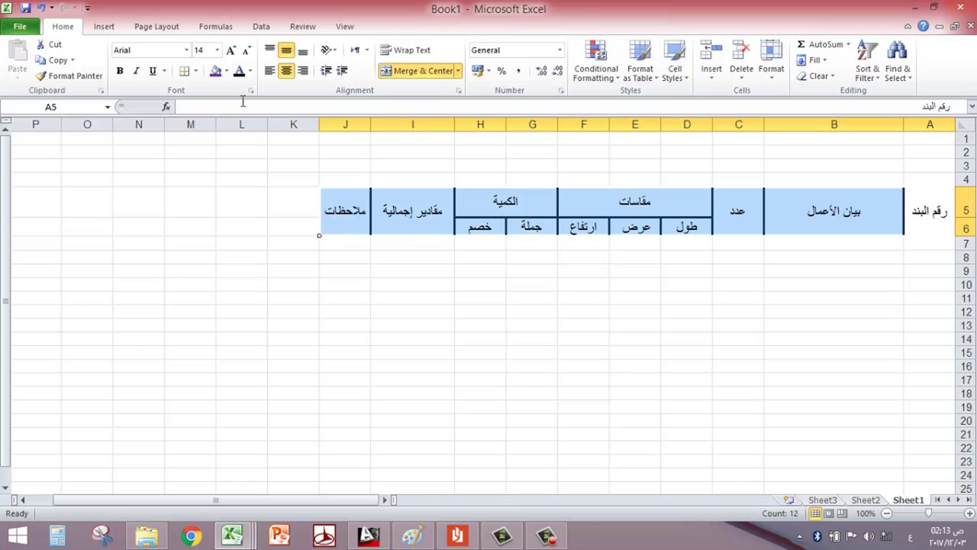
left_click(227, 71)
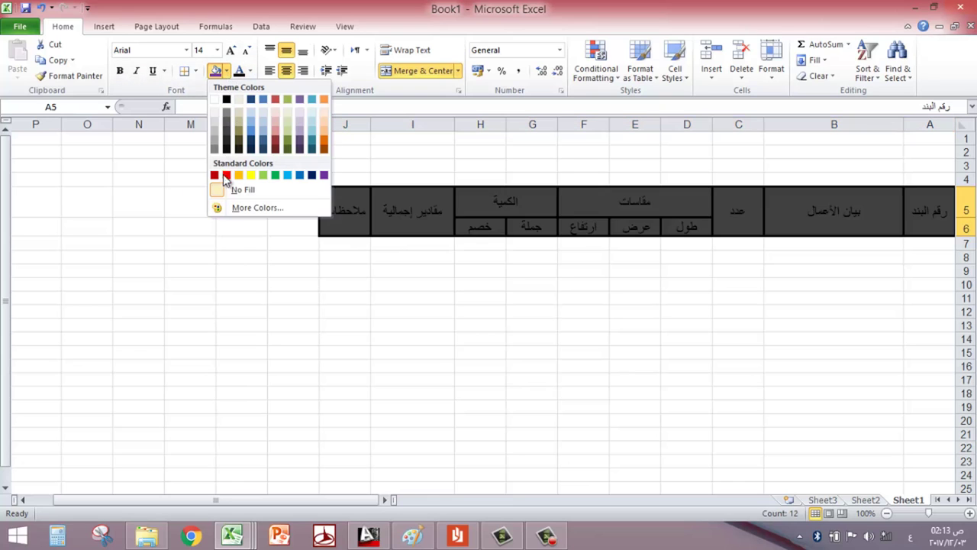
left_click(291, 144)
left_click(513, 333)
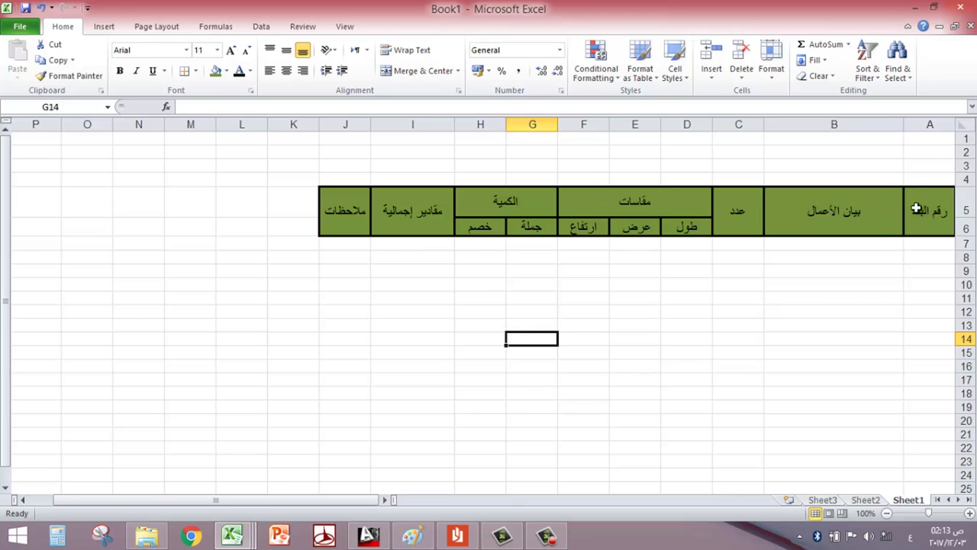
Set the font colour of the header range A5 to J6 to Automatic, previewing other colours first.
left_click_drag(916, 203, 347, 214)
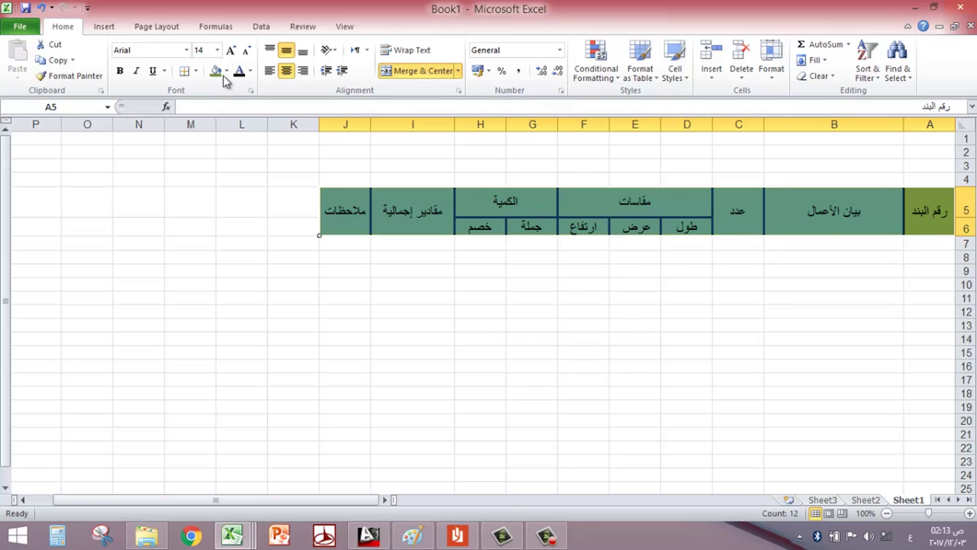
left_click(250, 71)
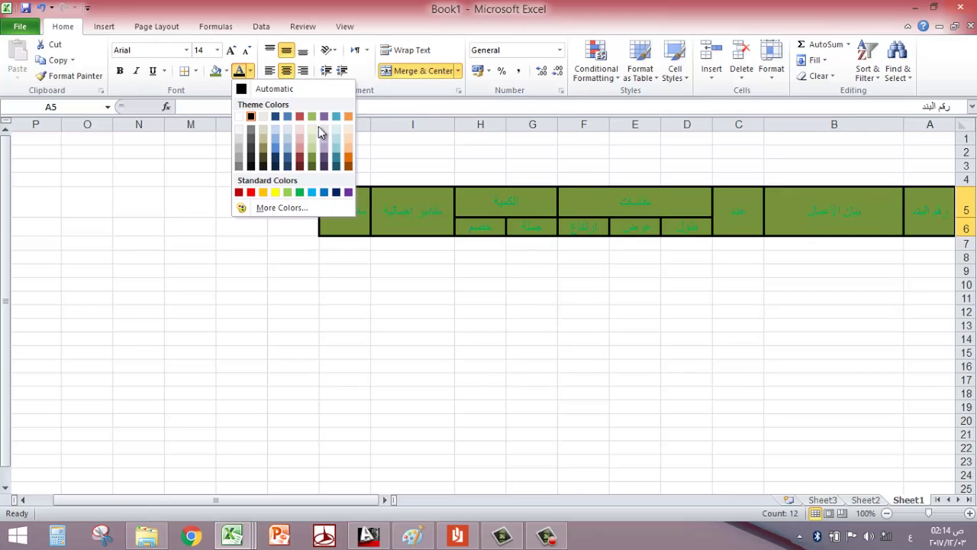
left_click(240, 90)
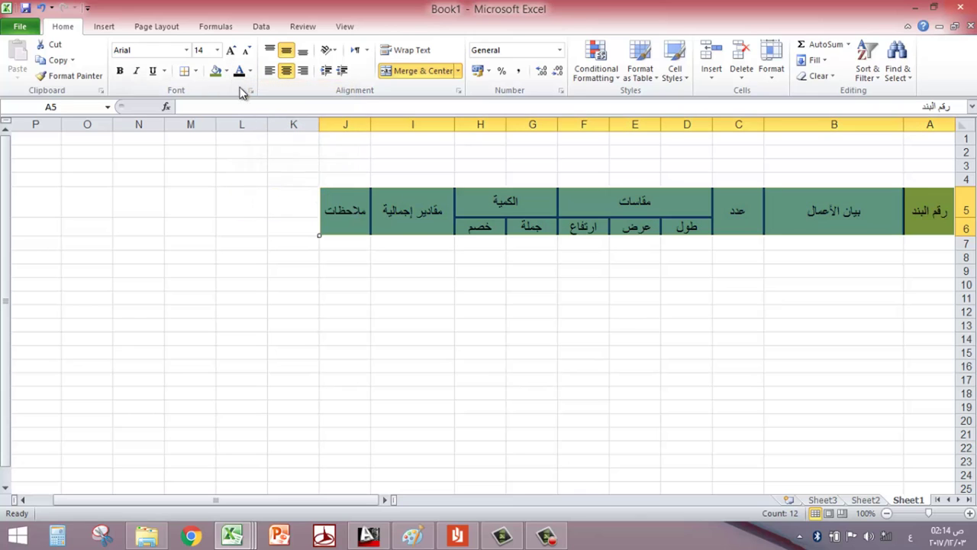
left_click(452, 271)
left_click(648, 345)
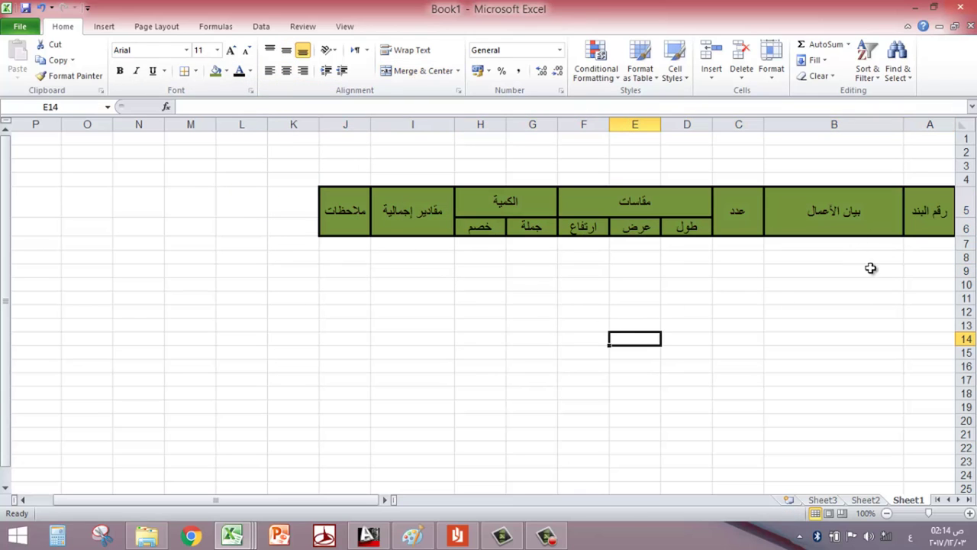
Apply thick outline and inside borders to columns A to J from the headers down through the blank rows past row 25.
left_click_drag(923, 235, 327, 474)
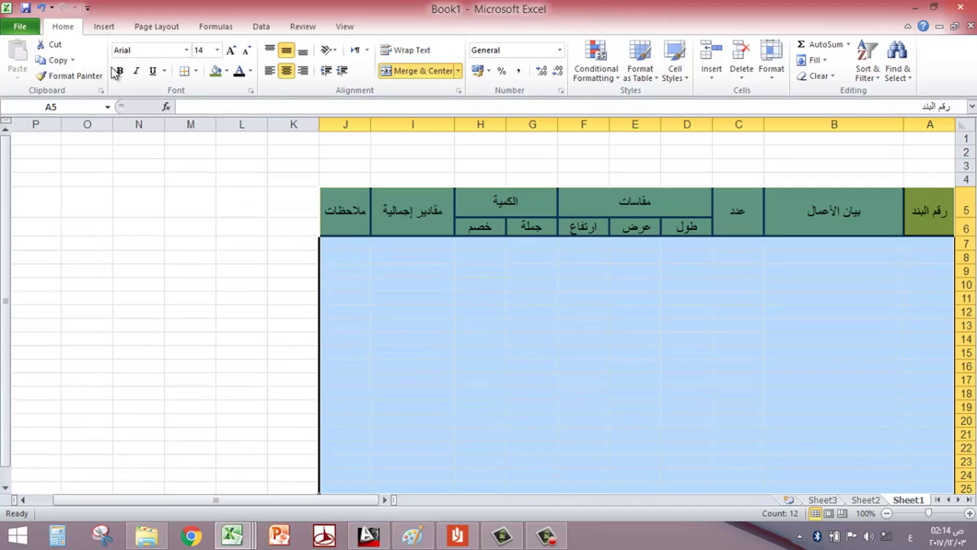
left_click(195, 70)
left_click(207, 410)
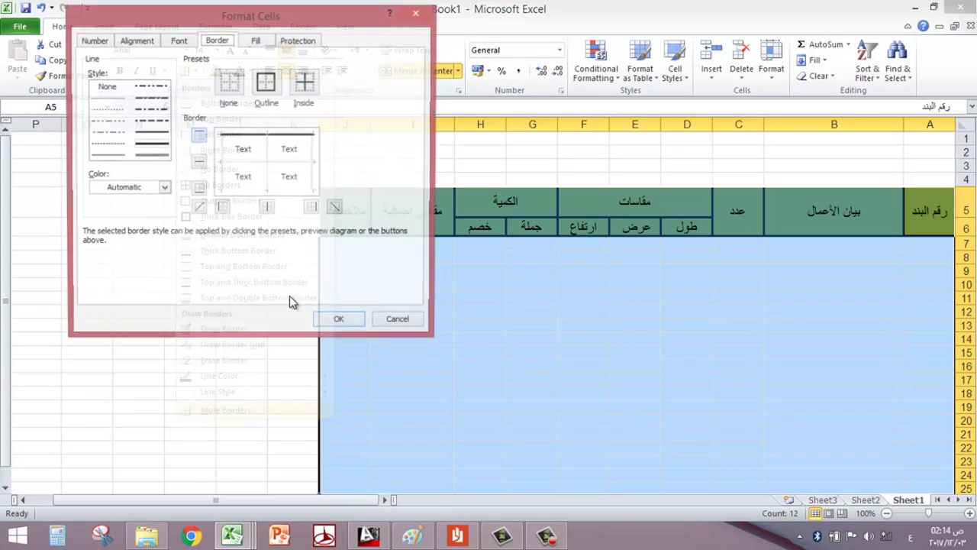
left_click(267, 88)
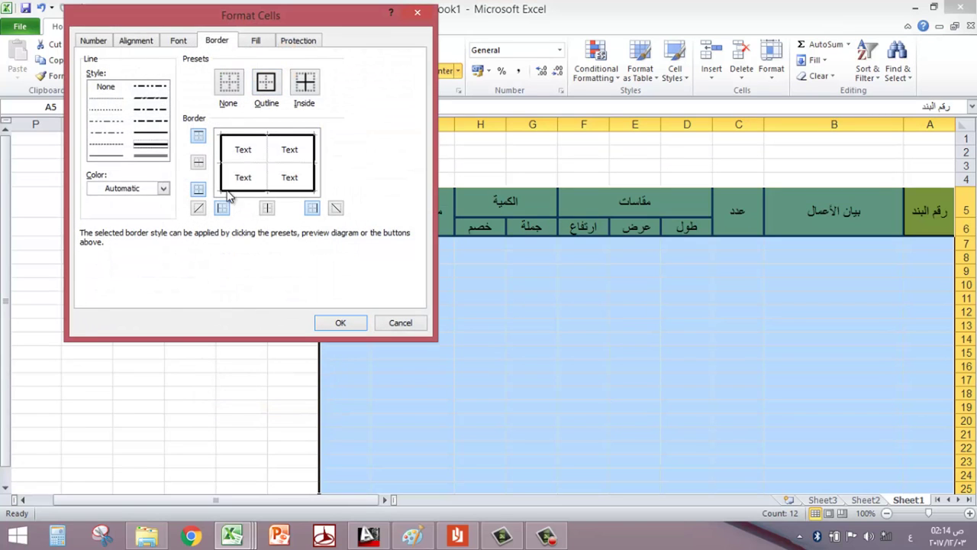
left_click(199, 162)
left_click(265, 211)
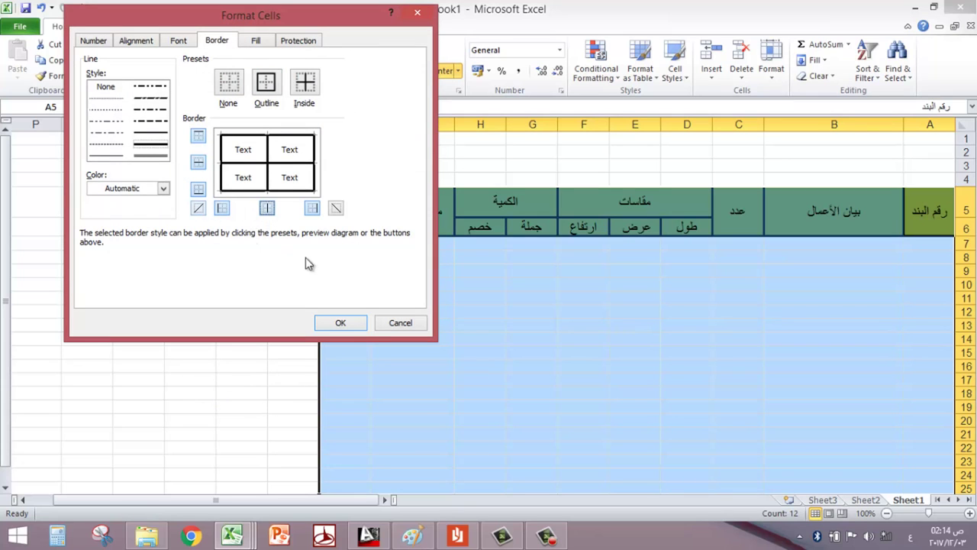
left_click(341, 323)
left_click(240, 333)
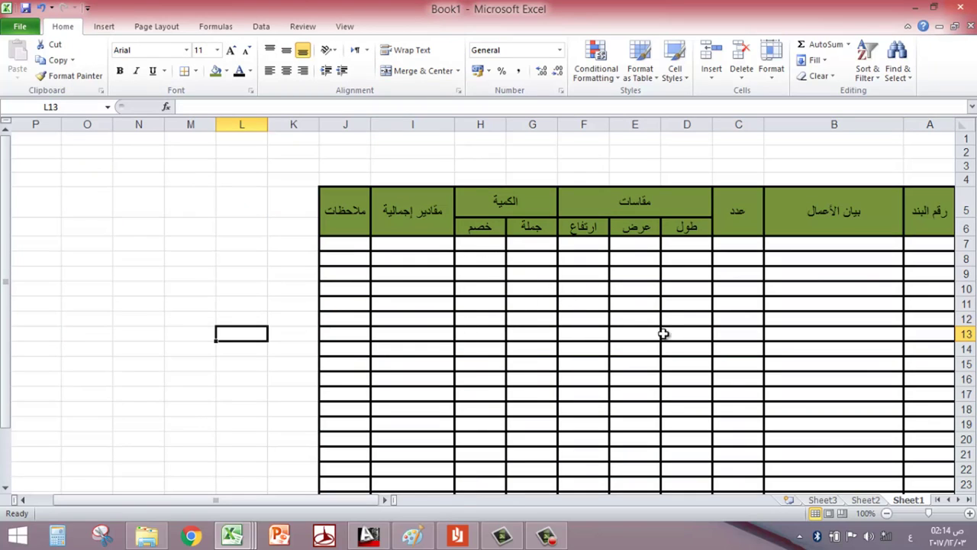
Switch to AutoCAD to examine the footings and tie beams in Col+foot.dwg, and return to the Excel workbook Book1.
left_click(530, 242)
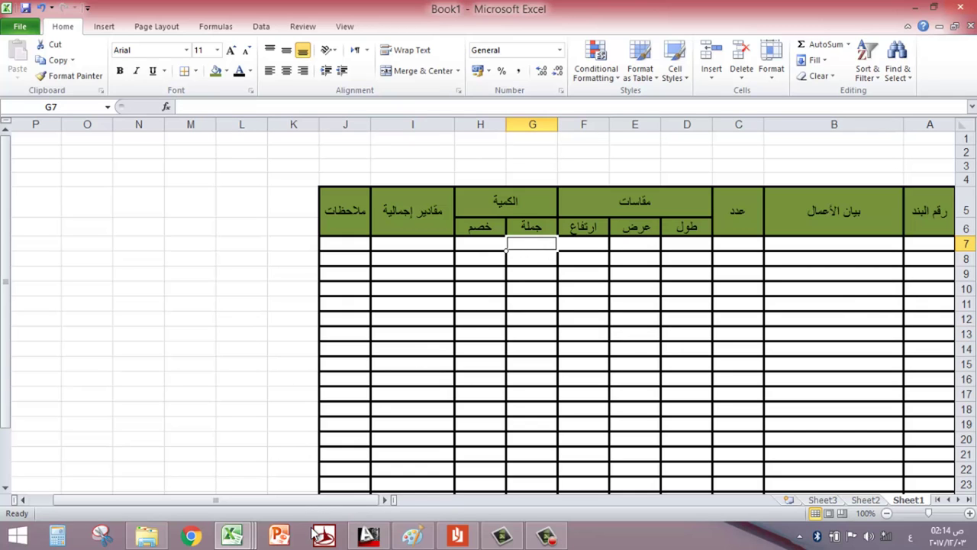
left_click(368, 535)
scroll(416, 350, "down", 5)
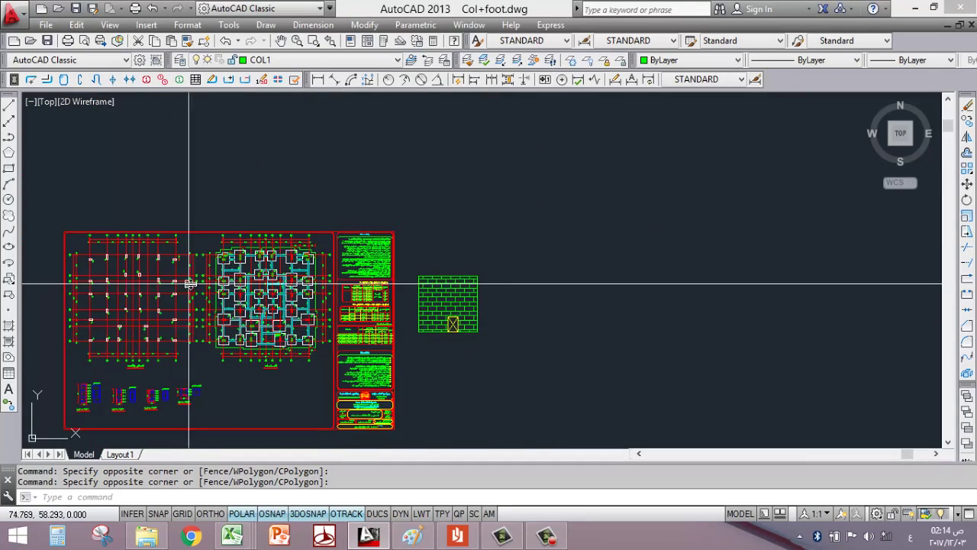
scroll(190, 283, "up", 10)
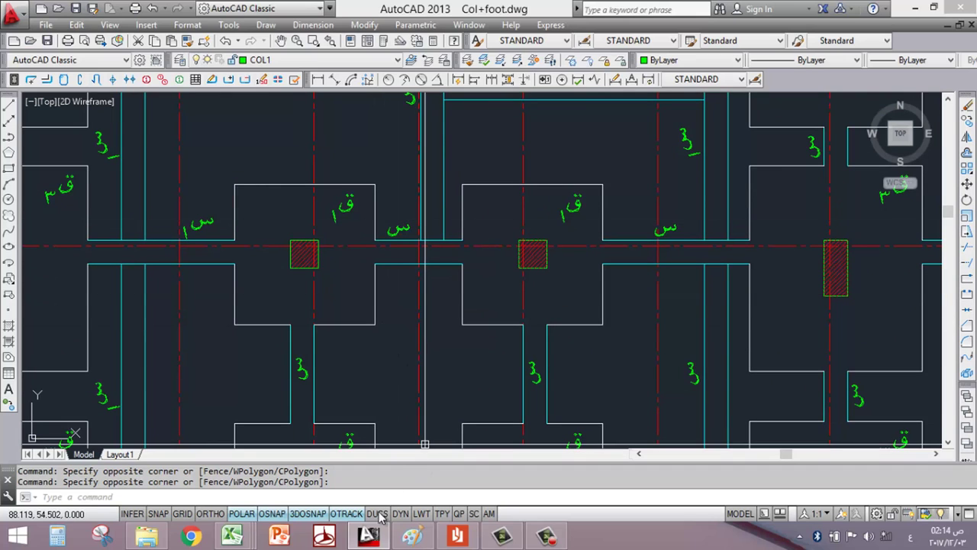
mouse_move(233, 535)
left_click(527, 473)
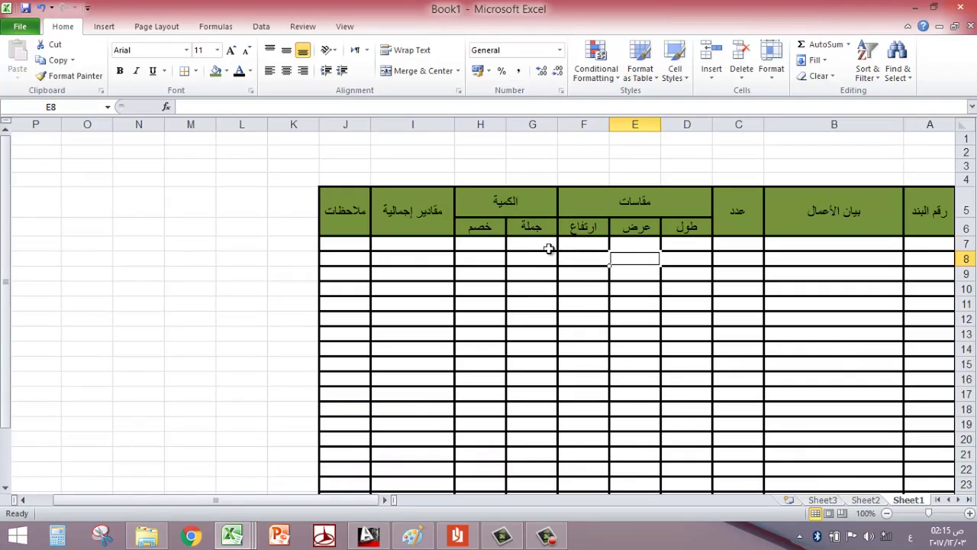
Enter the formula =F7*E7*D7*C7 in cell G7 to multiply height, width, length and count.
left_click(543, 242)
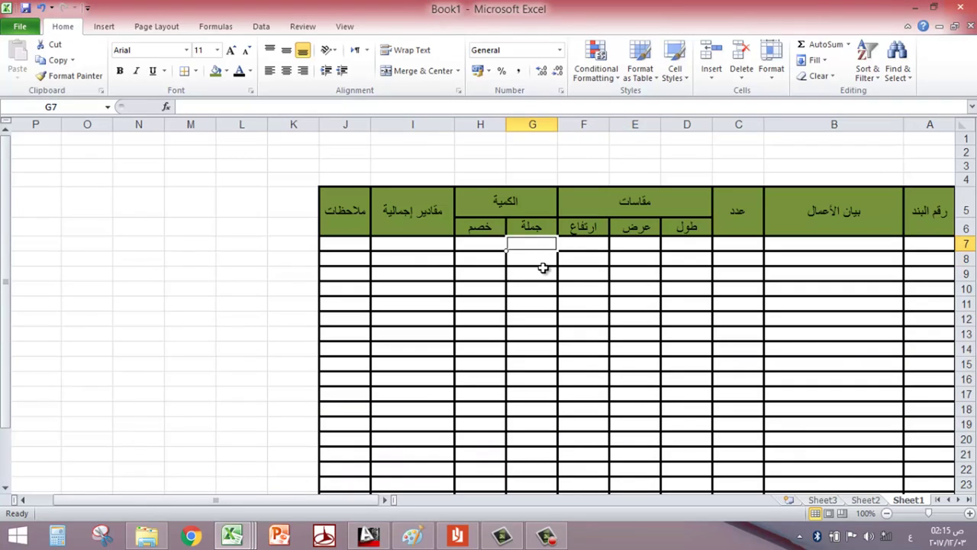
type("=")
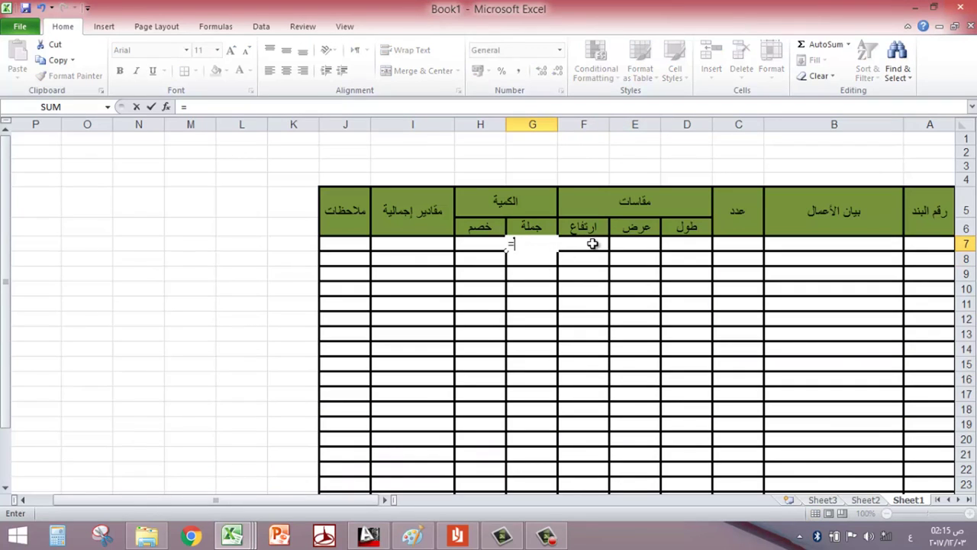
left_click(589, 244)
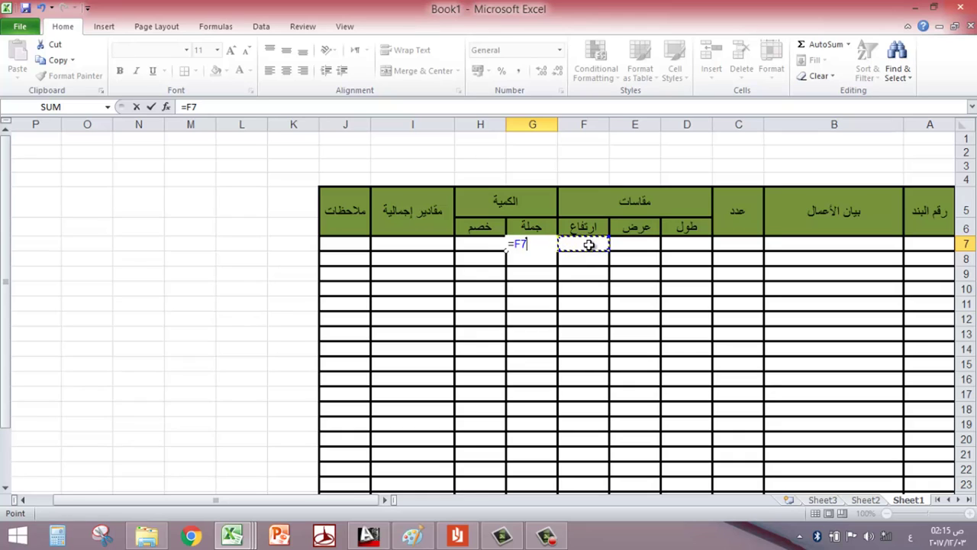
type("*")
left_click(626, 245)
type("*")
left_click(687, 245)
type("*")
left_click(740, 247)
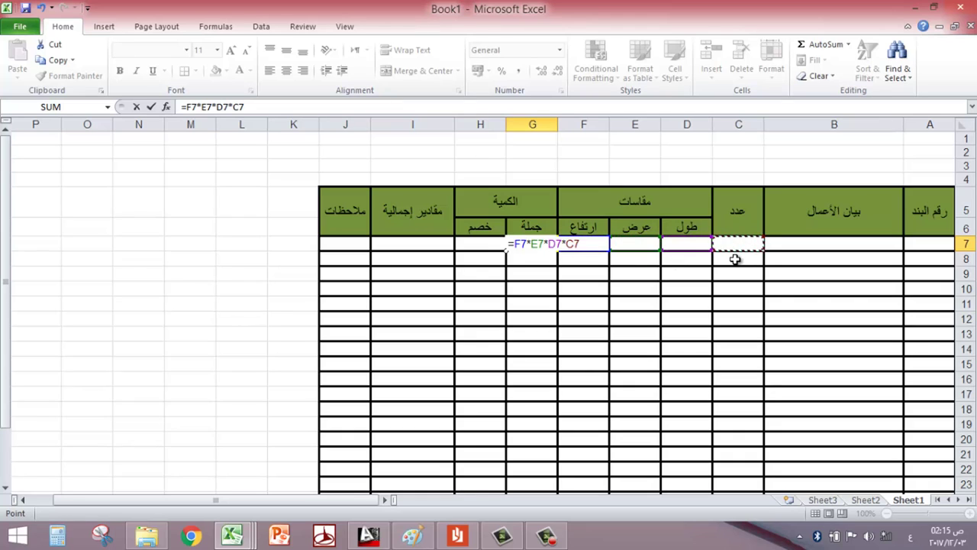
key("Return")
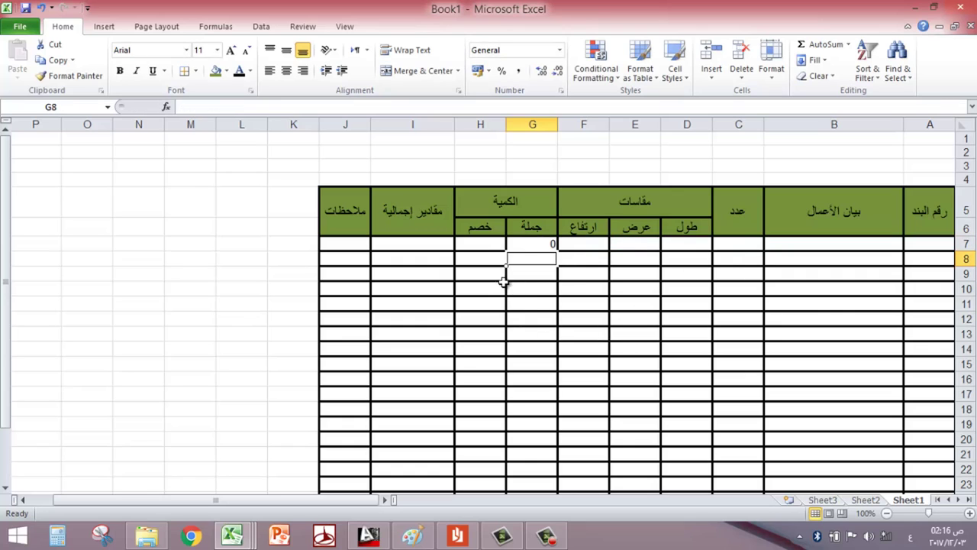
Enter the formula =G7-H7 in cell I7 to subtract the deduction from the quantity.
left_click(484, 243)
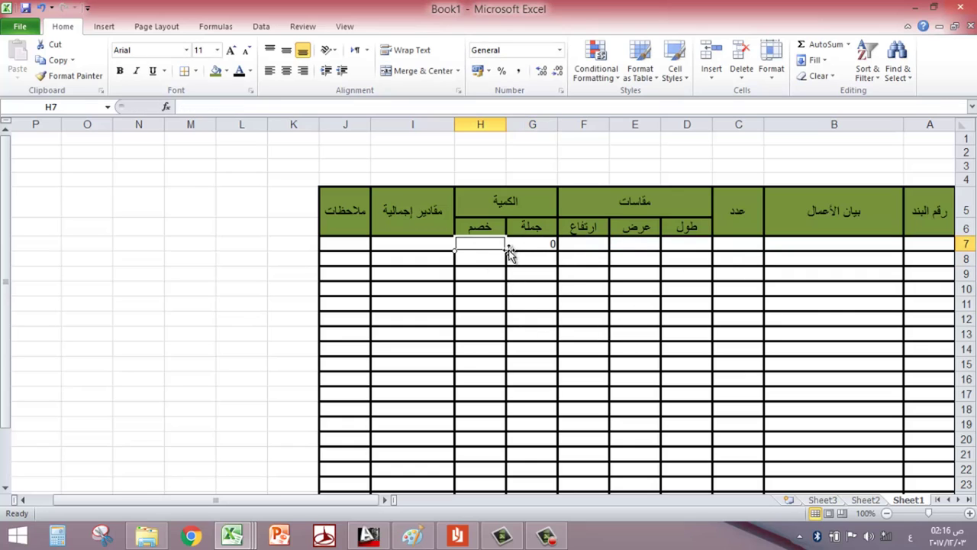
left_click(427, 247)
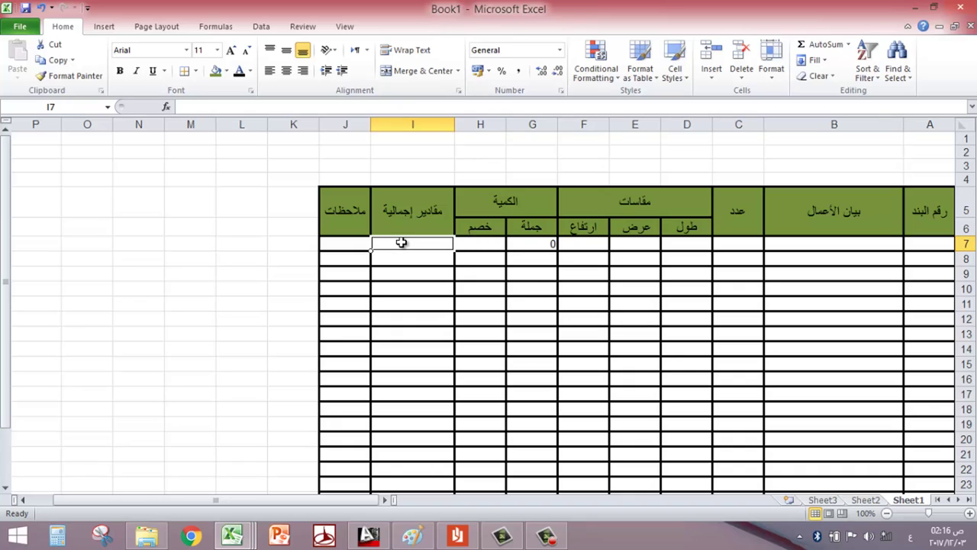
type("=")
left_click(527, 246)
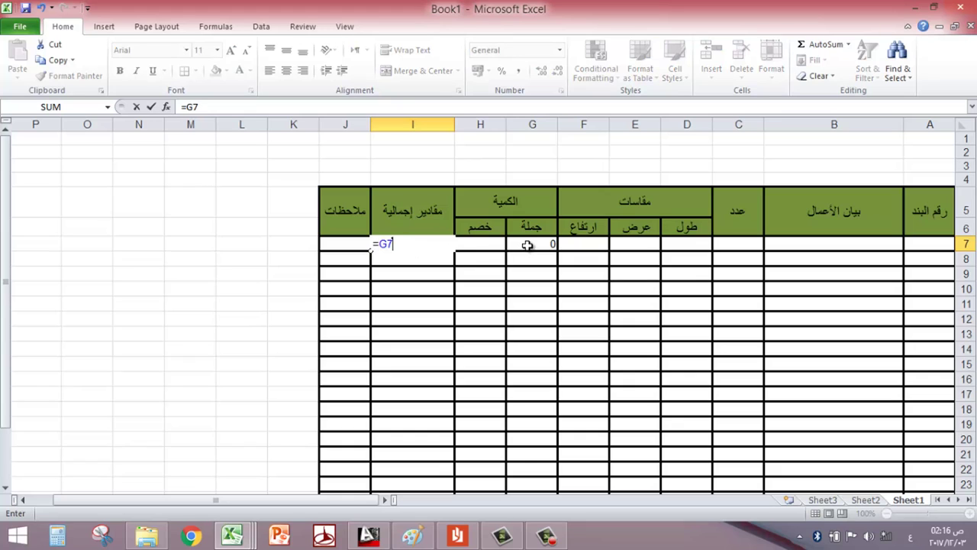
type("--")
left_click(481, 245)
key("Return")
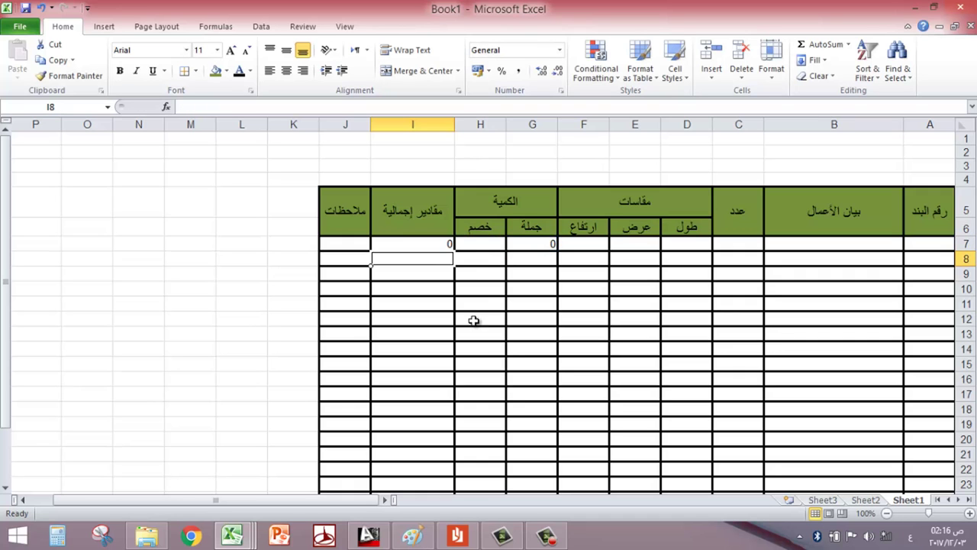
Fill the formulas of G7 and I7 down their columns to row 18.
left_click(474, 320)
left_click(525, 244)
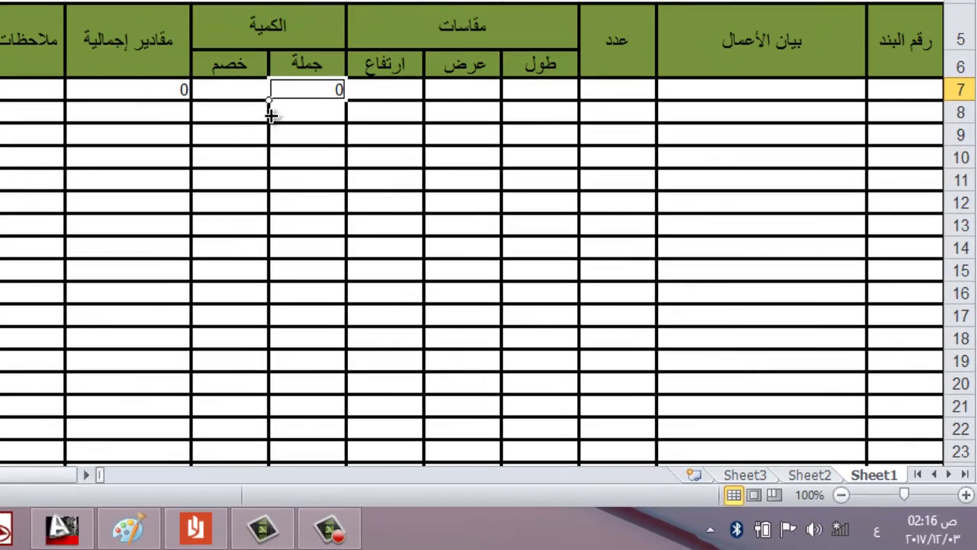
left_click_drag(508, 252, 513, 417)
left_click_drag(280, 349, 281, 344)
left_click(147, 90)
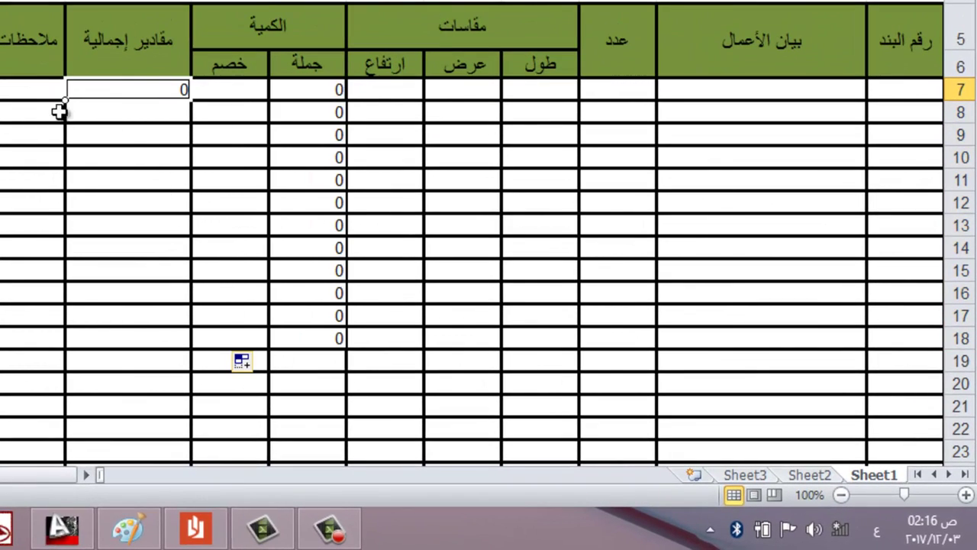
left_click_drag(67, 102, 128, 338)
left_click(540, 225)
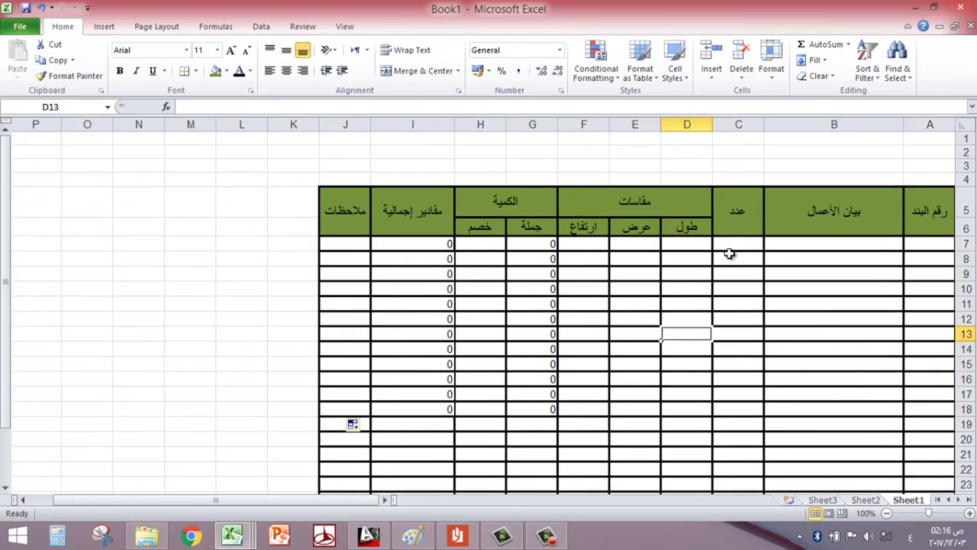
Enter sample values in row 8: count 5, length 2, width 1.5 and height 0.5, and check the quantity in G8.
left_click(735, 258)
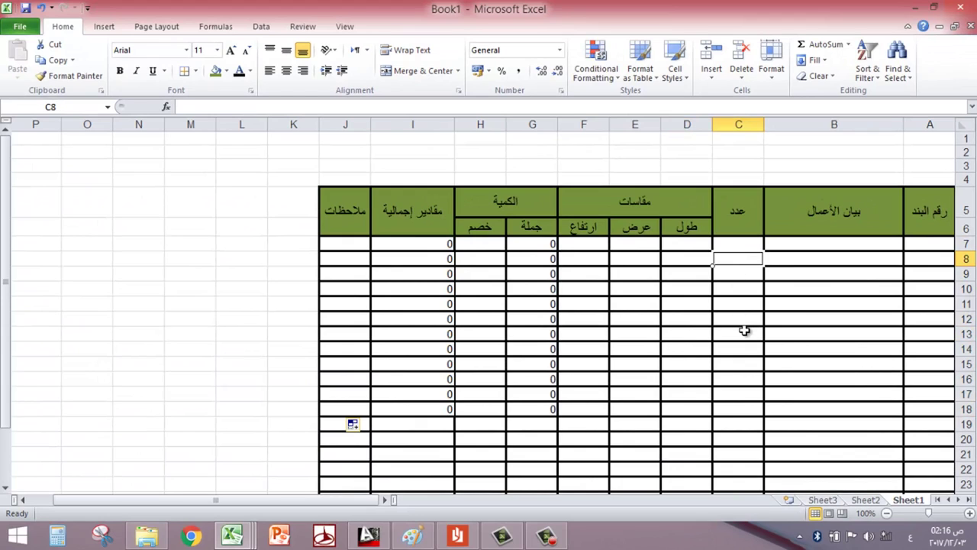
type("5")
key("Tab")
type("2")
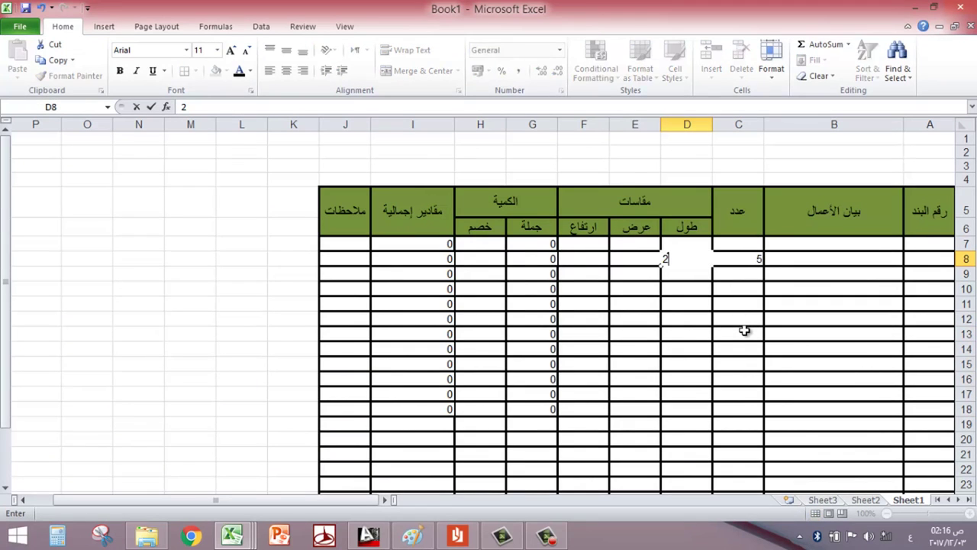
key("Tab")
type("1")
key("Tab")
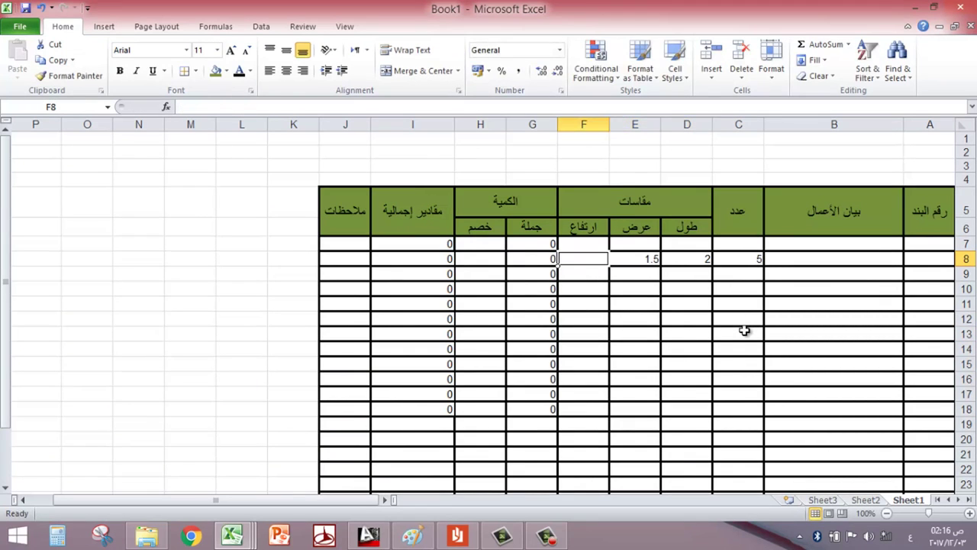
type(".5")
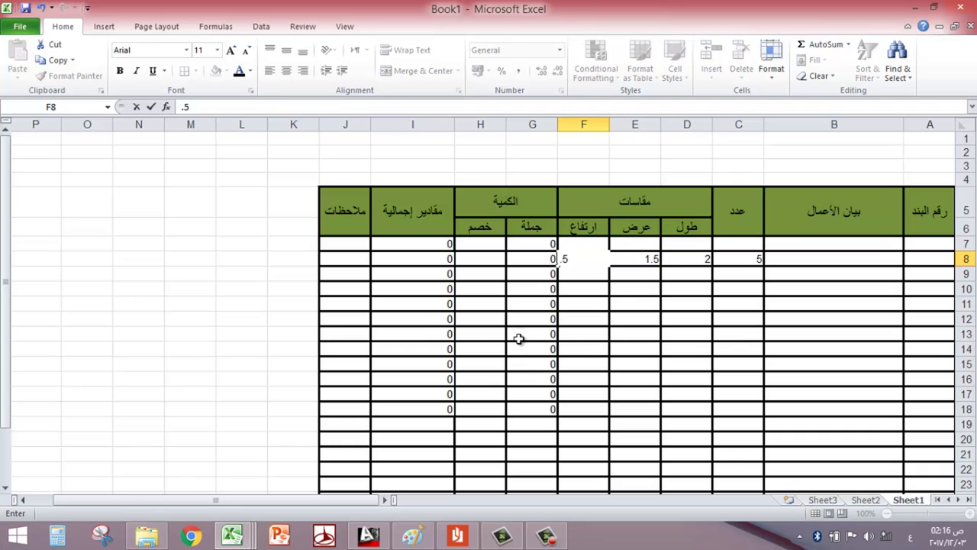
left_click(359, 321)
left_click(541, 258)
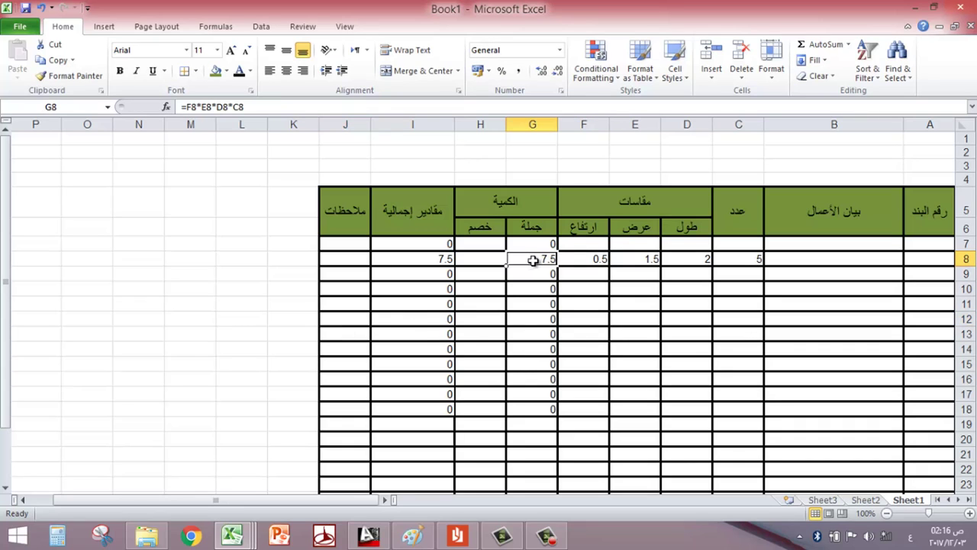
Enter a deduction of 2 in cell H8 and check the total quantity formula in I8.
left_click(491, 260)
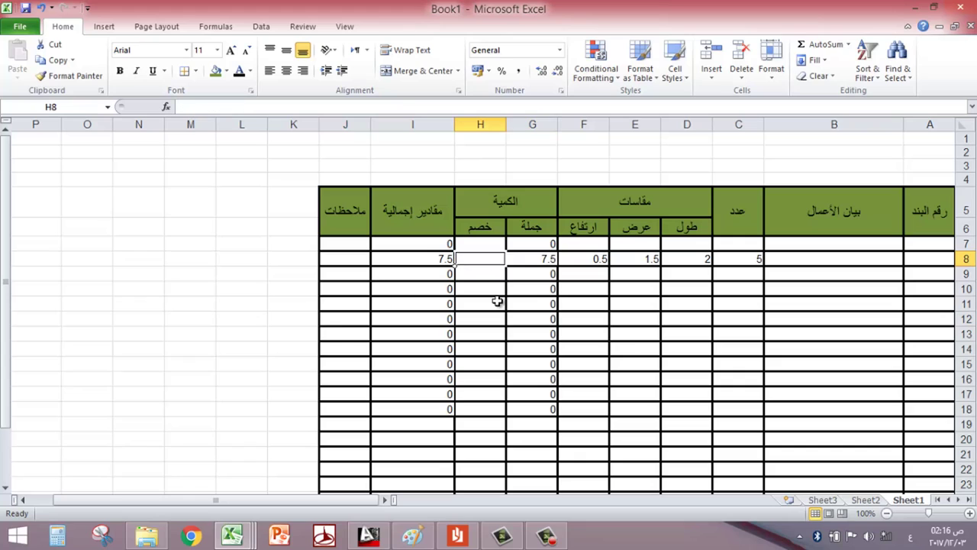
left_click(423, 263)
left_click(481, 257)
type("2")
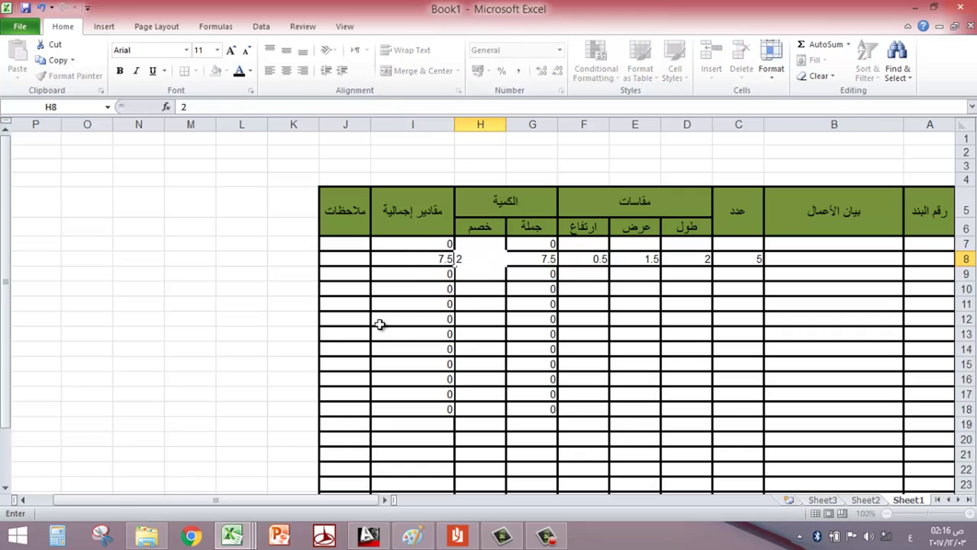
left_click(378, 320)
left_click(493, 259)
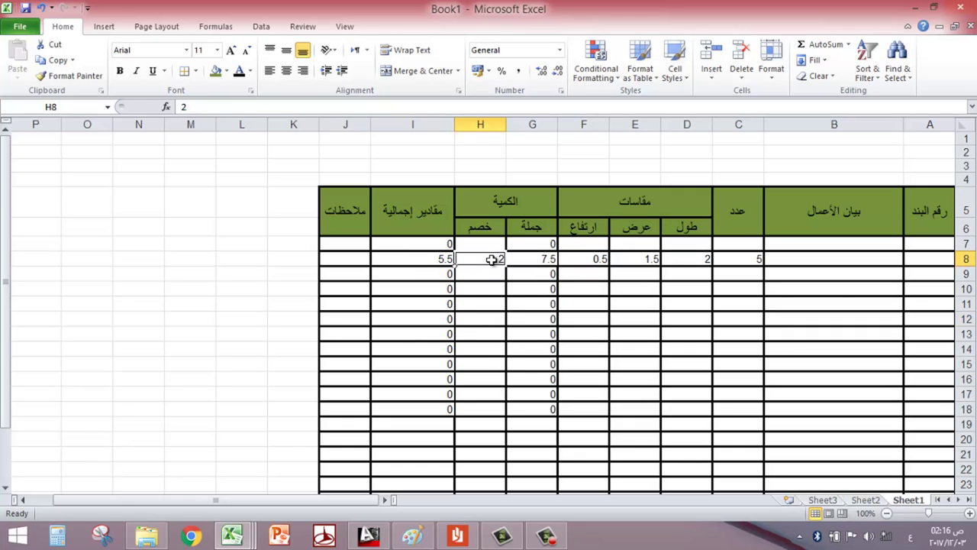
left_click(449, 260)
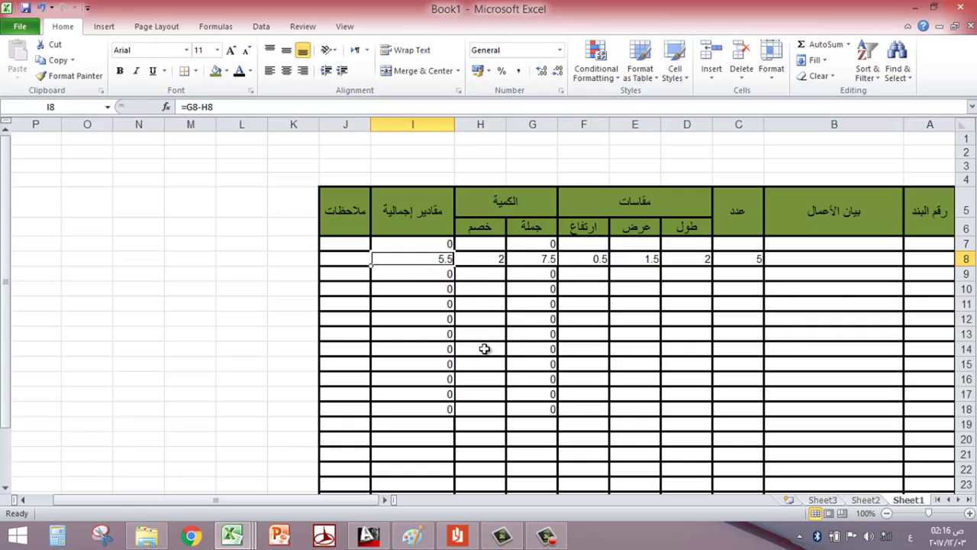
left_click(547, 536)
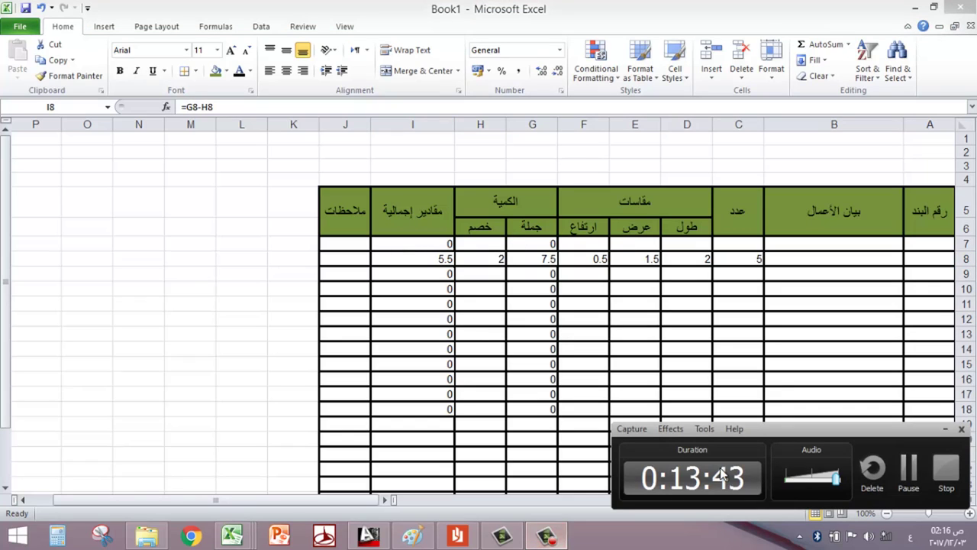